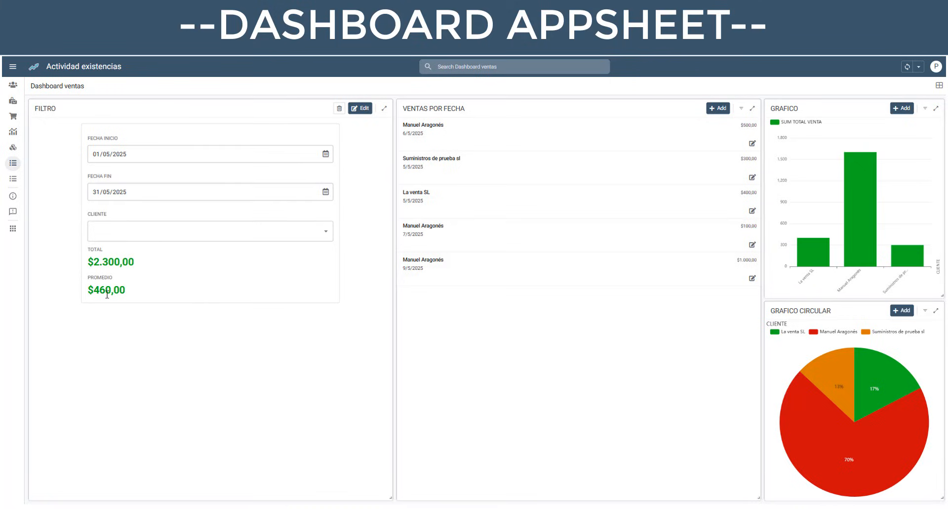
# - Try the sales dashboard's filter by choosing a client and setting FECHA FIN to 31/05/2025
pyautogui.click(327, 233)
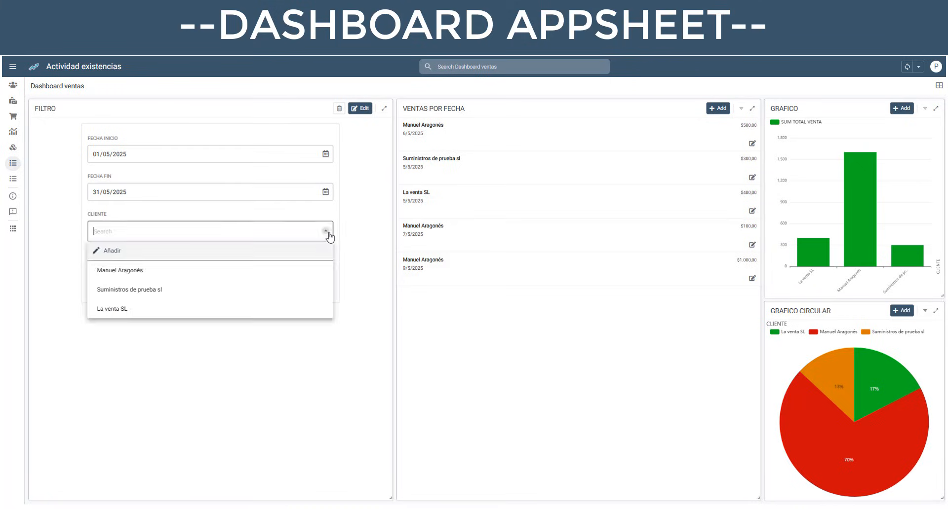
pyautogui.click(138, 274)
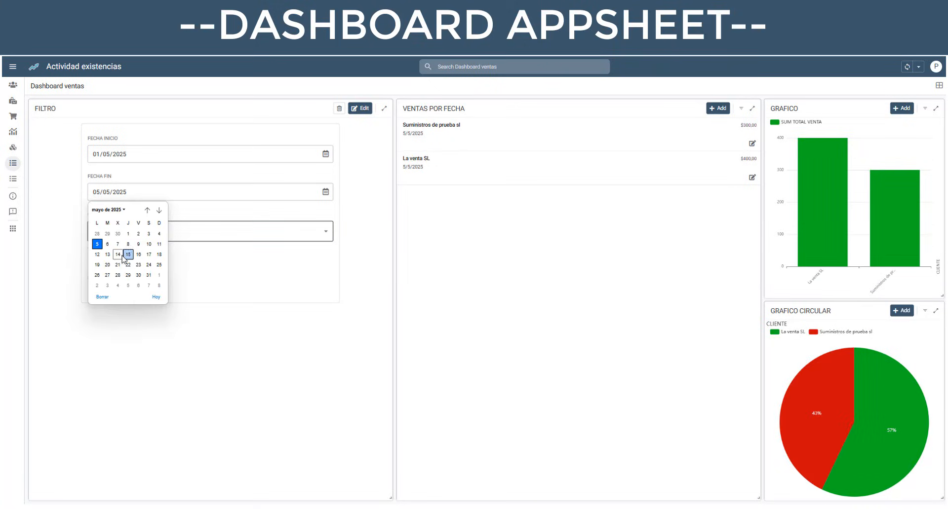
pyautogui.click(149, 275)
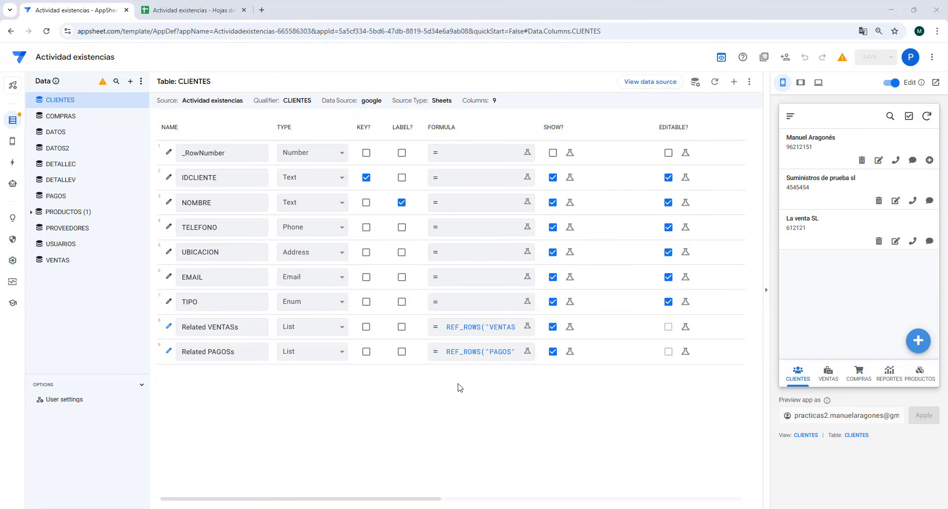
# - Switch to the Actividad existencias spreadsheet in Google Sheets and add a new sheet named FILTRO
pyautogui.click(195, 12)
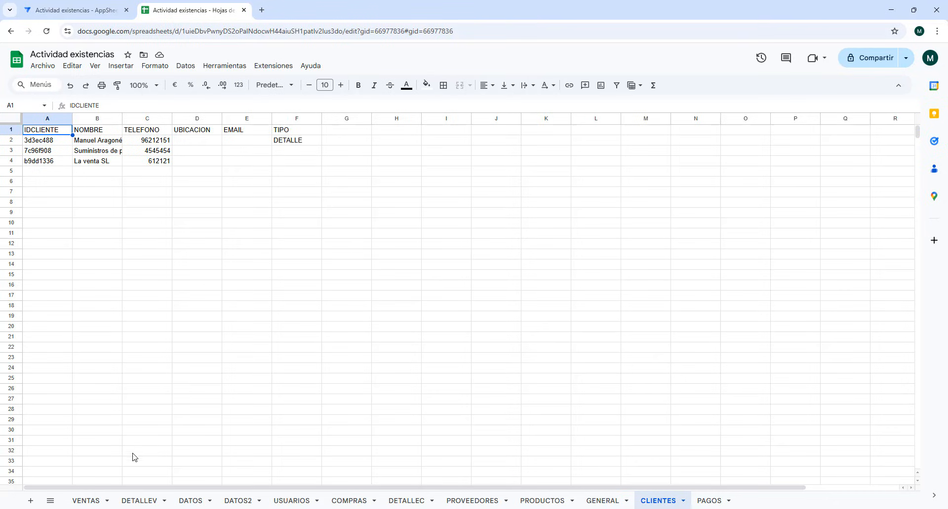
pyautogui.click(30, 501)
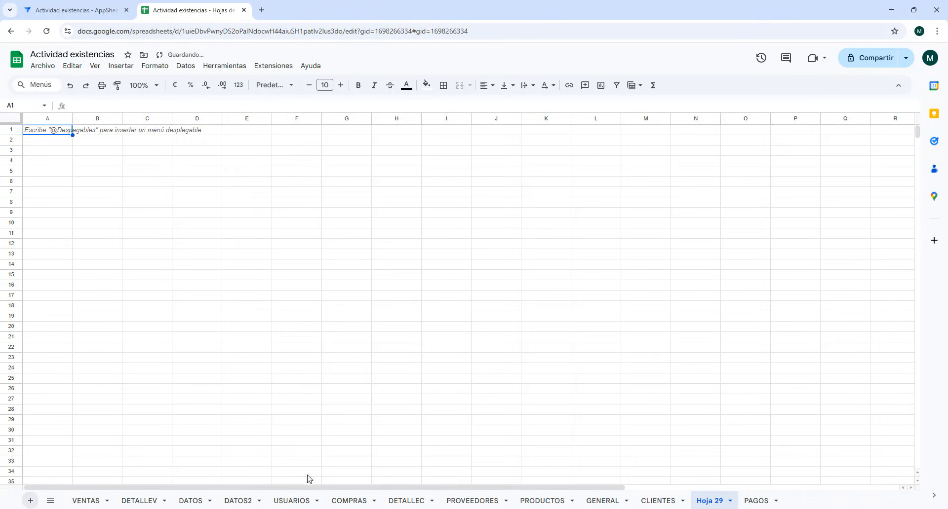
pyautogui.doubleClick(712, 501)
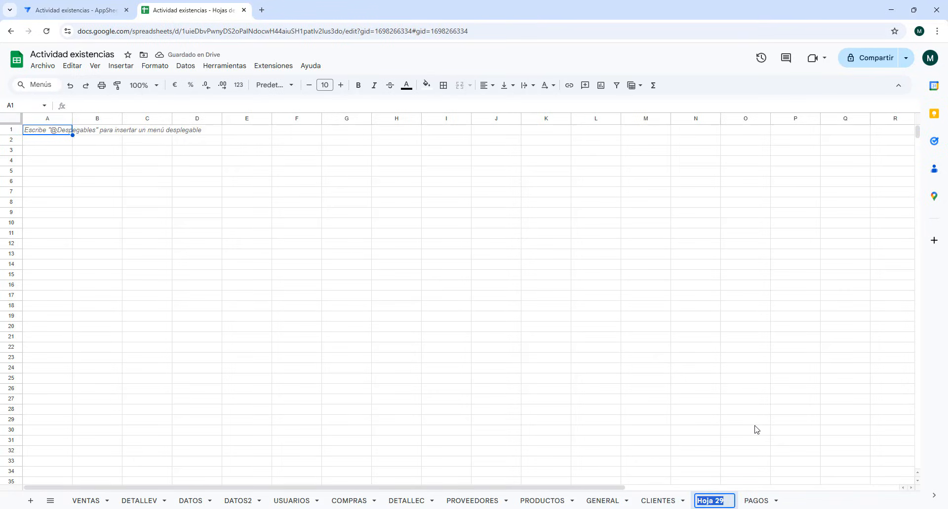
pyautogui.write('FILTRO')
pyautogui.click(148, 216)
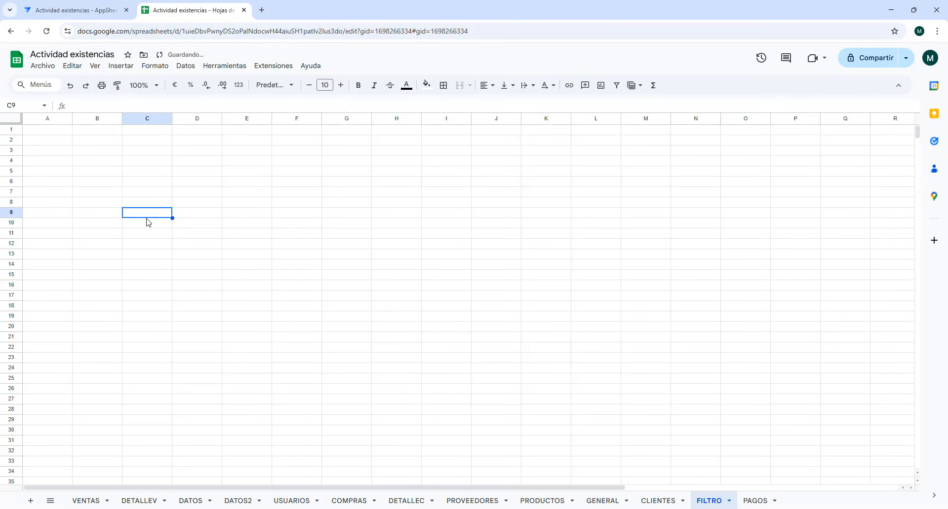
# - Enter the column headers ID, FECHA INICIO, FECHA FIN and CLIENTE in cells A1 to D1 of the FILTRO sheet
pyautogui.click(50, 136)
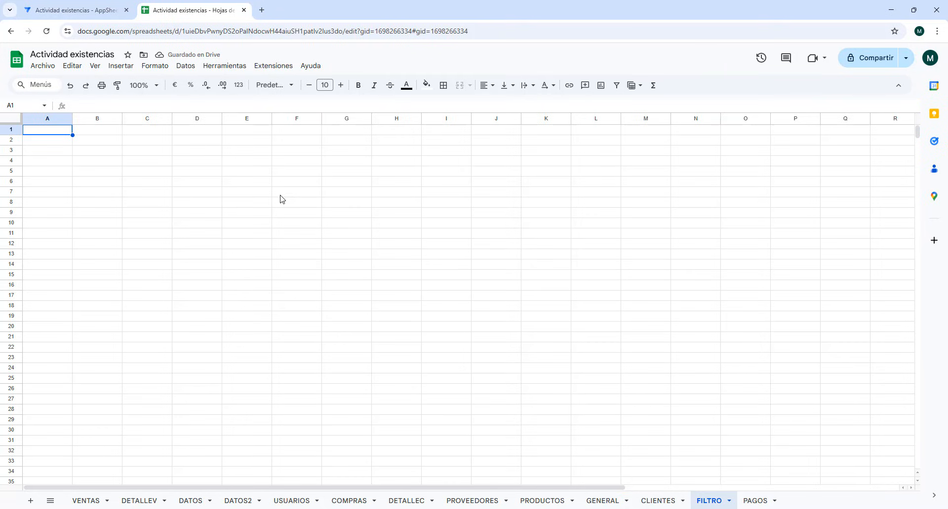
pyautogui.write('ID')
pyautogui.press('Tab')
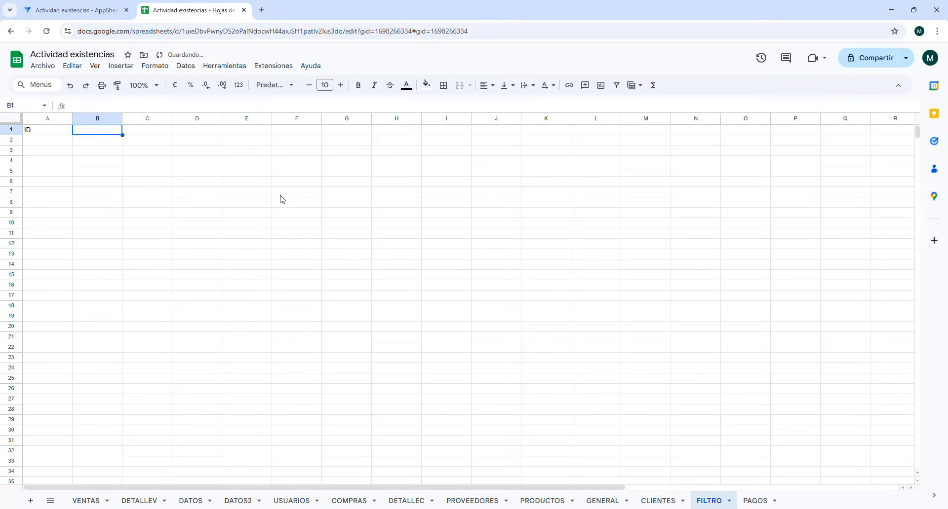
pyautogui.write('FECHA INICIO')
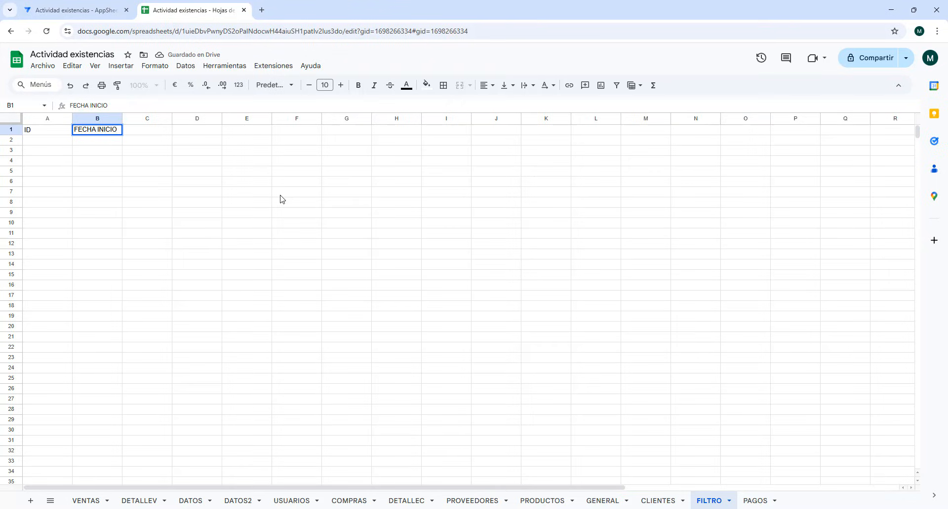
pyautogui.press('Tab')
pyautogui.write('FECH')
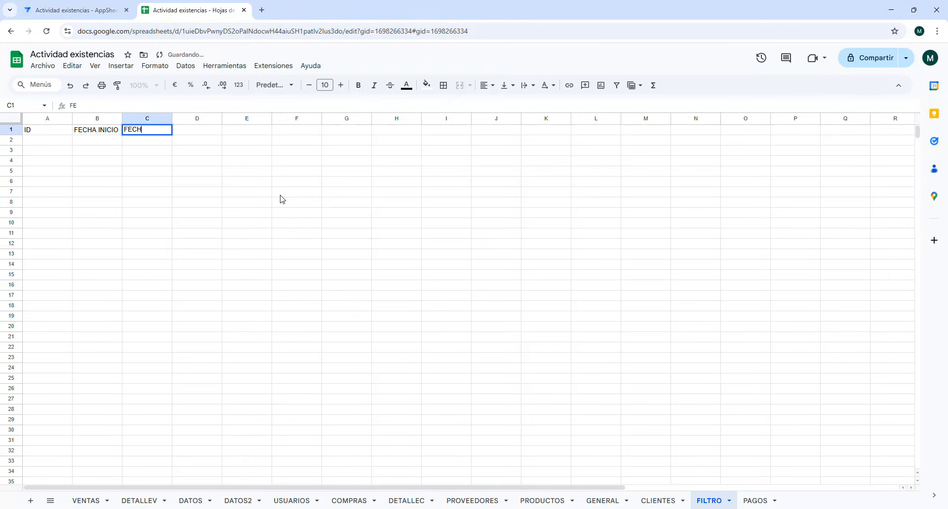
pyautogui.write('A FIN')
pyautogui.press('Tab')
pyautogui.write('CLIE')
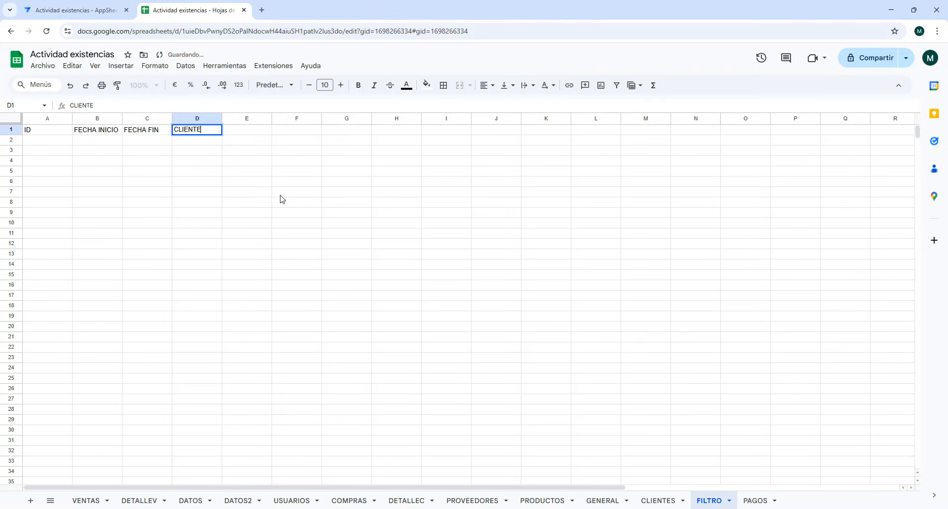
pyautogui.click(302, 204)
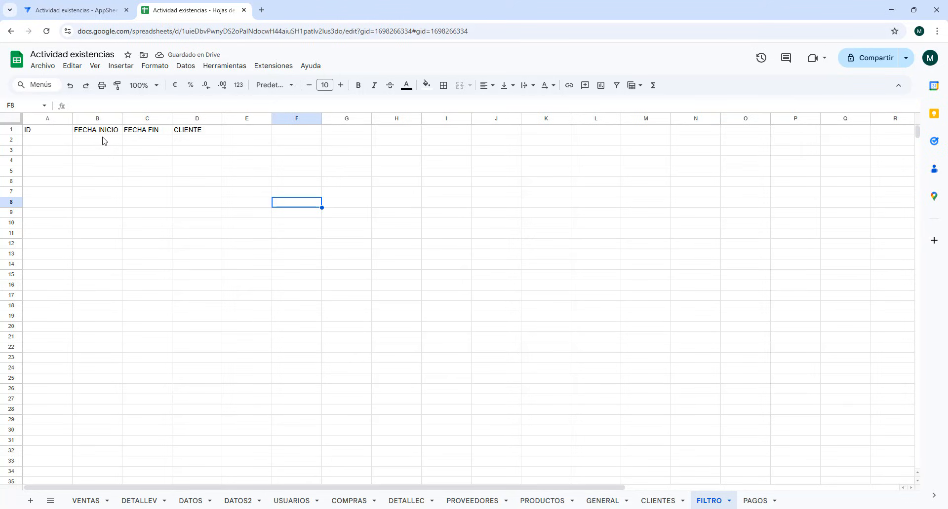
# - Return to AppSheet and add the FILTRO worksheet of Actividad existencias as a new table, allowing updates, adds and deletes
pyautogui.click(81, 10)
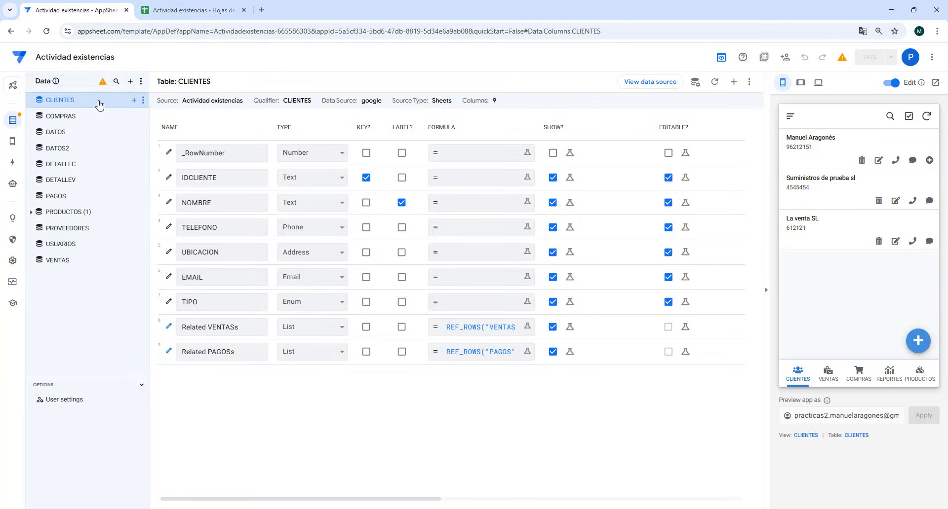
pyautogui.click(130, 82)
pyautogui.click(467, 121)
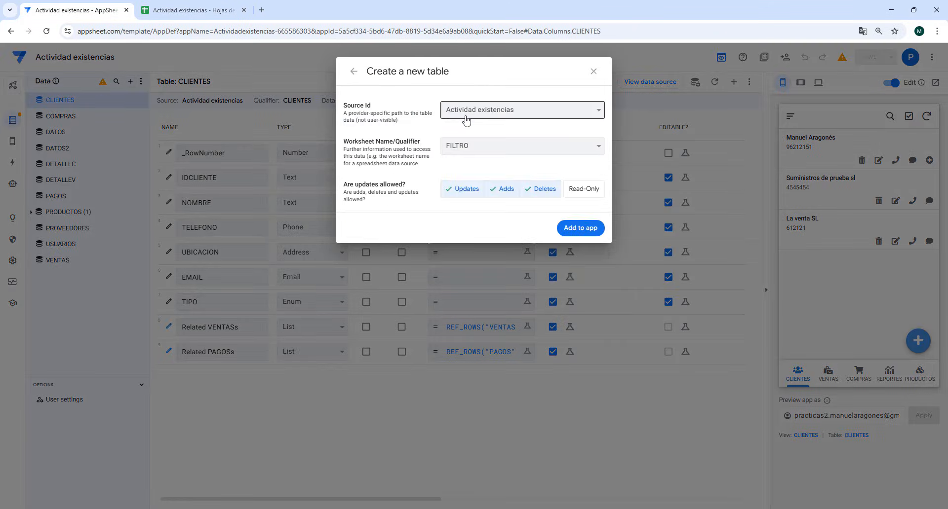
pyautogui.click(581, 228)
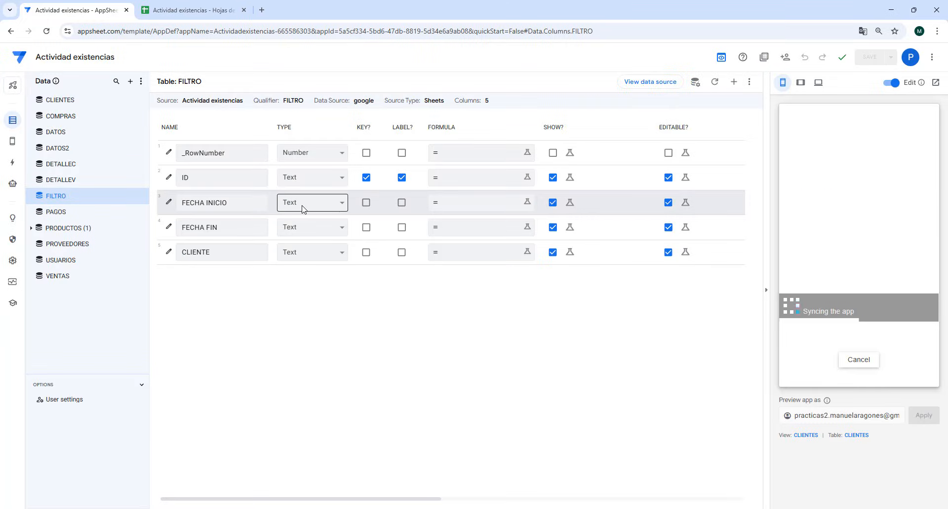
# - Set the column type of both FECHA INICIO and FECHA FIN in the FILTRO table to Date
pyautogui.click(333, 203)
pyautogui.scroll(3, 328, 258)
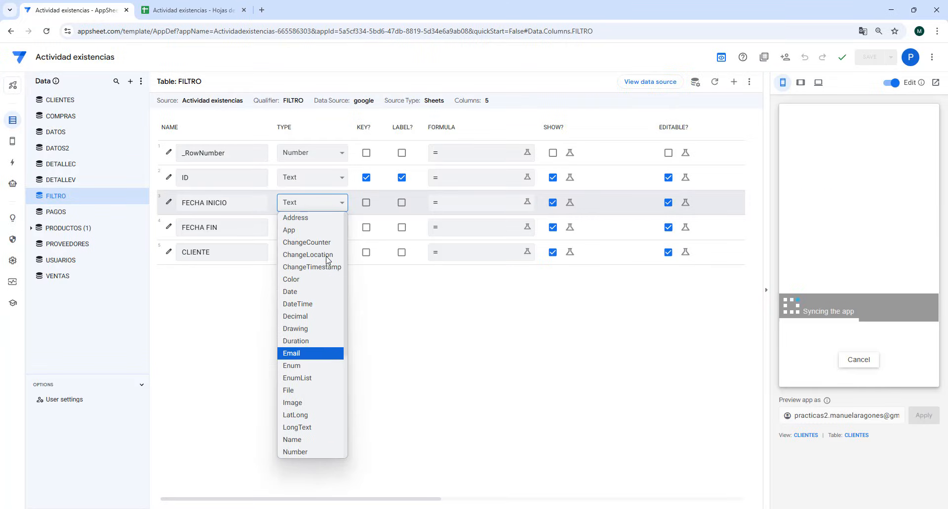
pyautogui.click(294, 289)
pyautogui.click(311, 232)
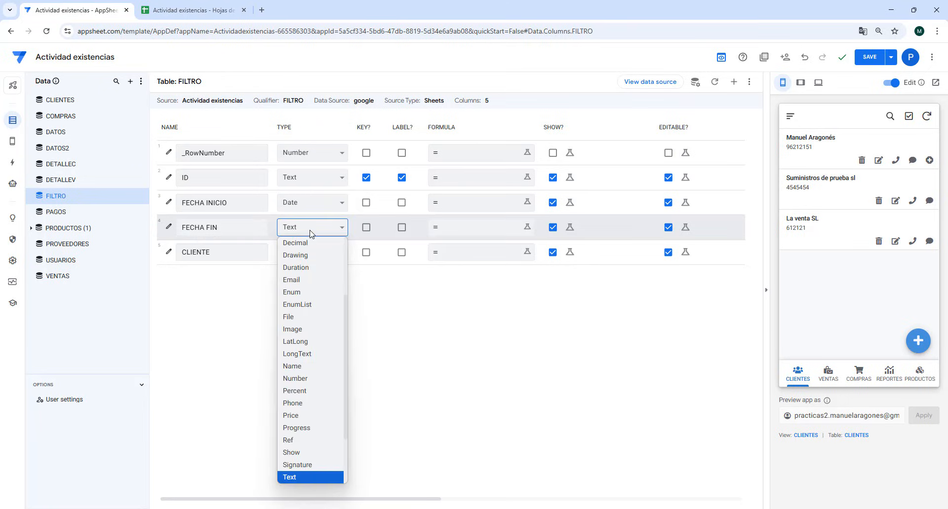
pyautogui.scroll(3, 308, 289)
pyautogui.click(296, 313)
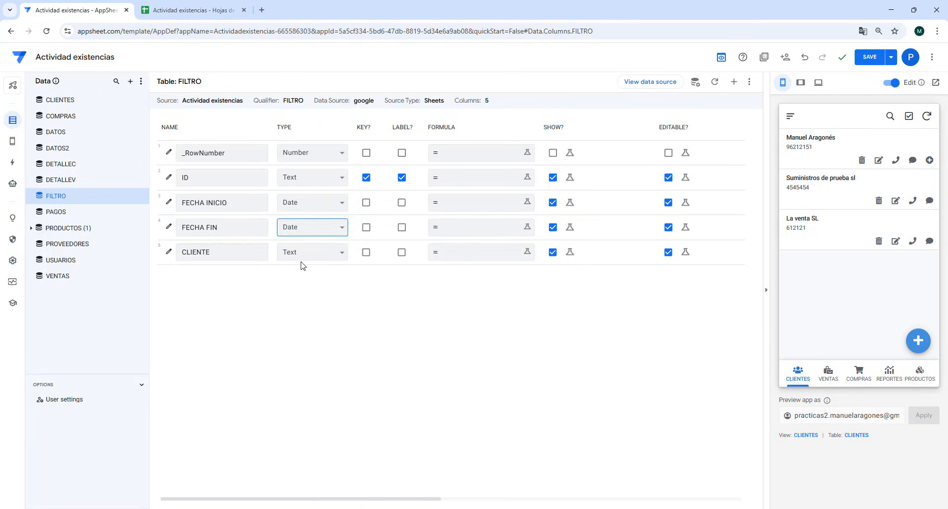
# - Make the CLIENTE column a Ref with CLIENTES as its source table and save the app
pyautogui.click(306, 254)
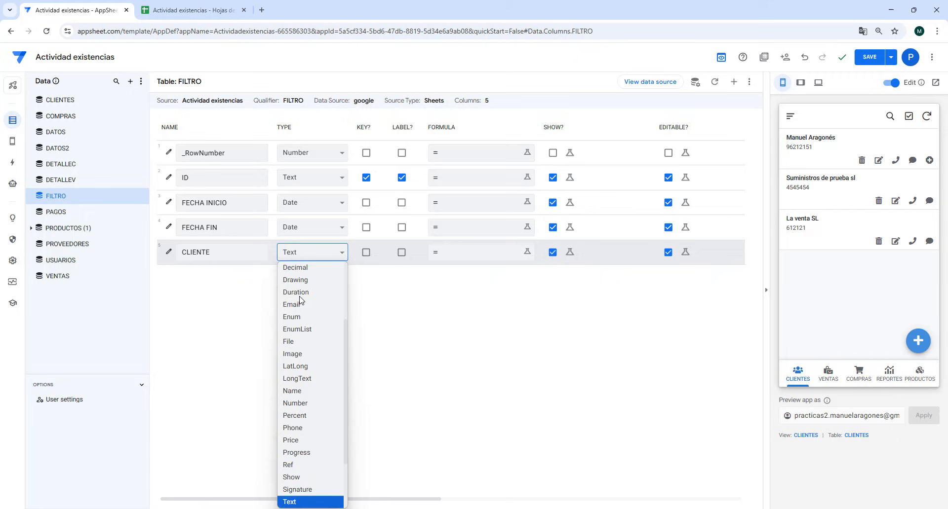
pyautogui.click(299, 468)
pyautogui.click(479, 283)
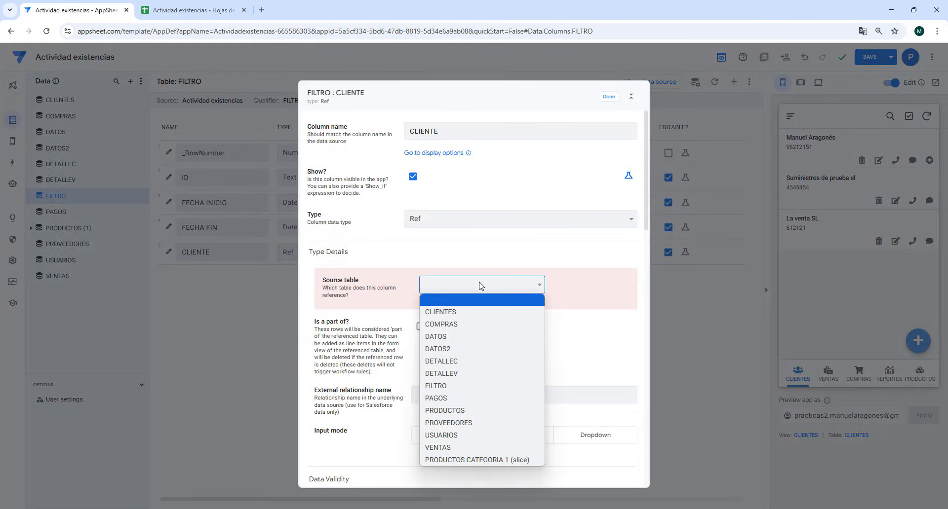
pyautogui.click(466, 310)
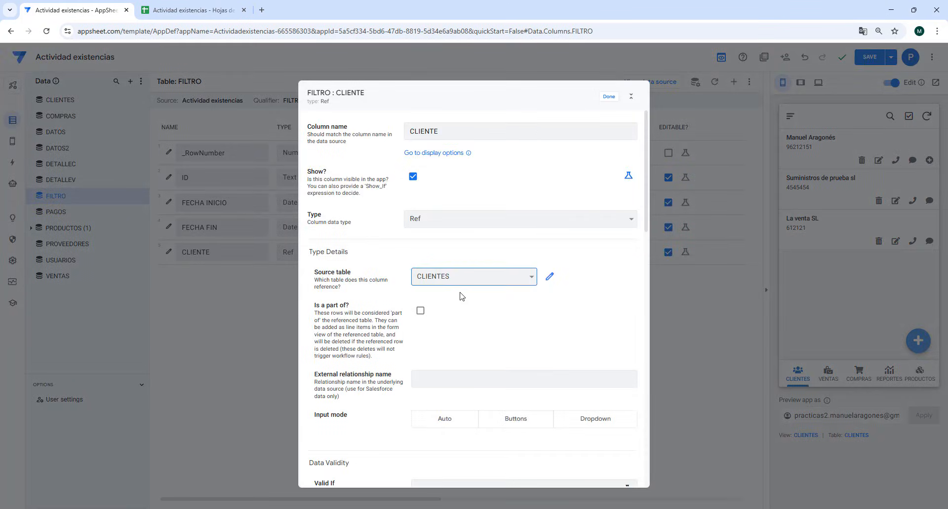
pyautogui.click(609, 96)
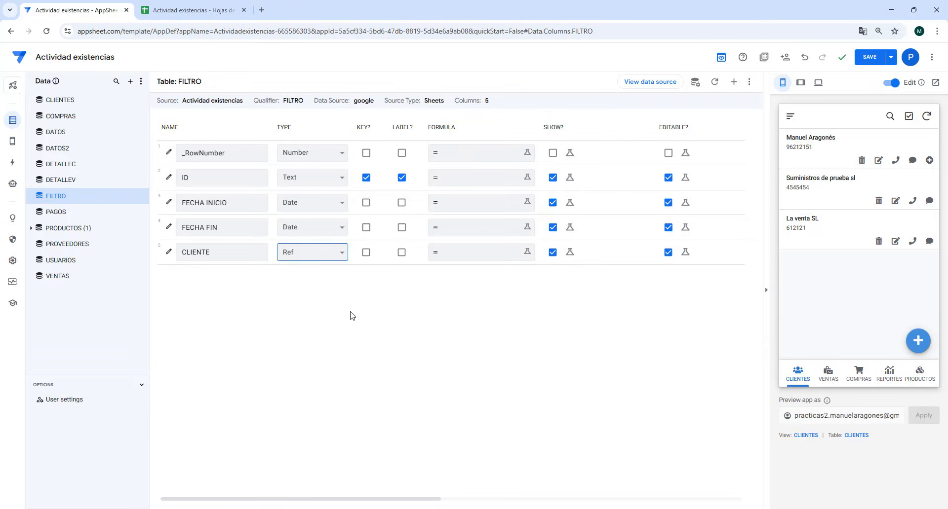
pyautogui.click(863, 60)
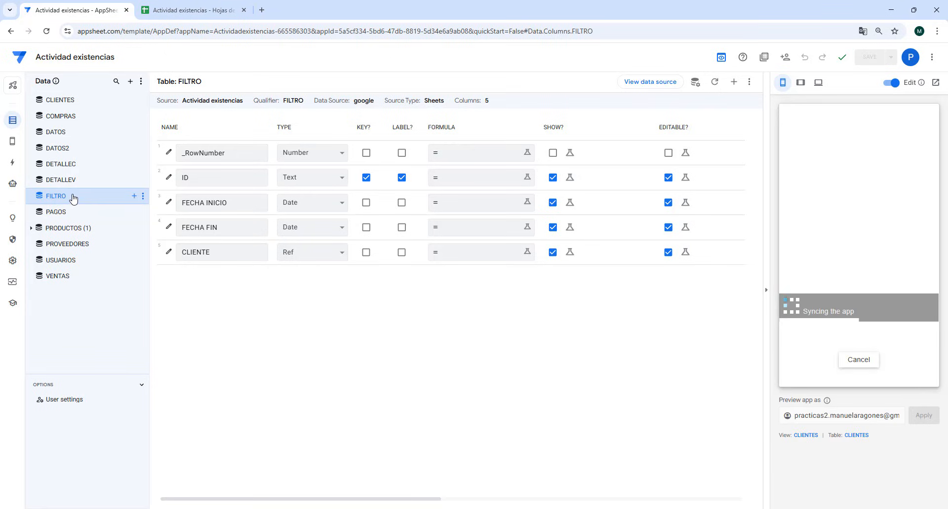
# - Create a new primary navigation view in the app and name it FILTRO
pyautogui.moveTo(10, 143)
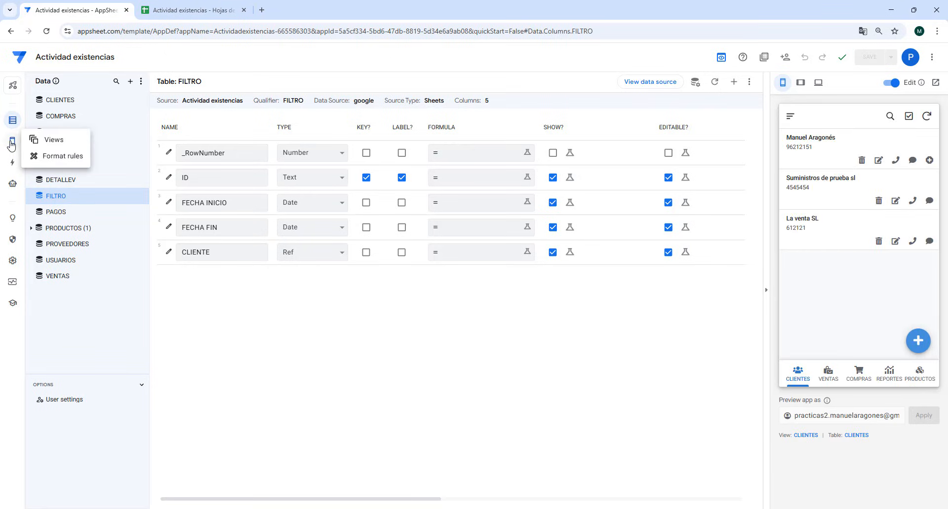
pyautogui.click(52, 140)
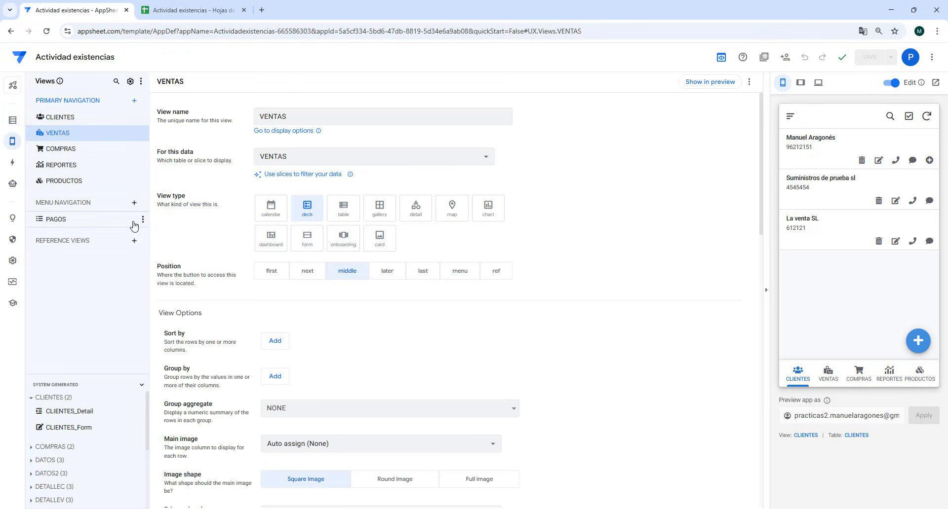
pyautogui.click(135, 101)
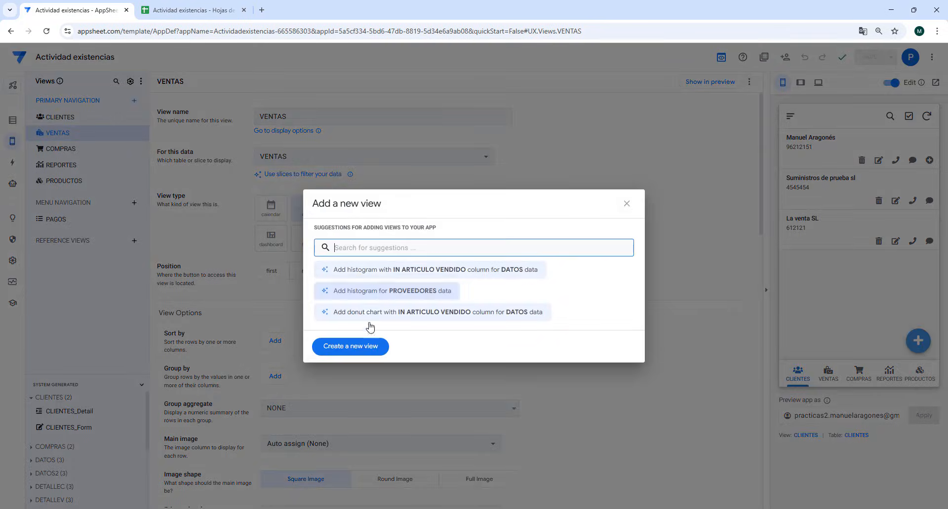
pyautogui.click(350, 347)
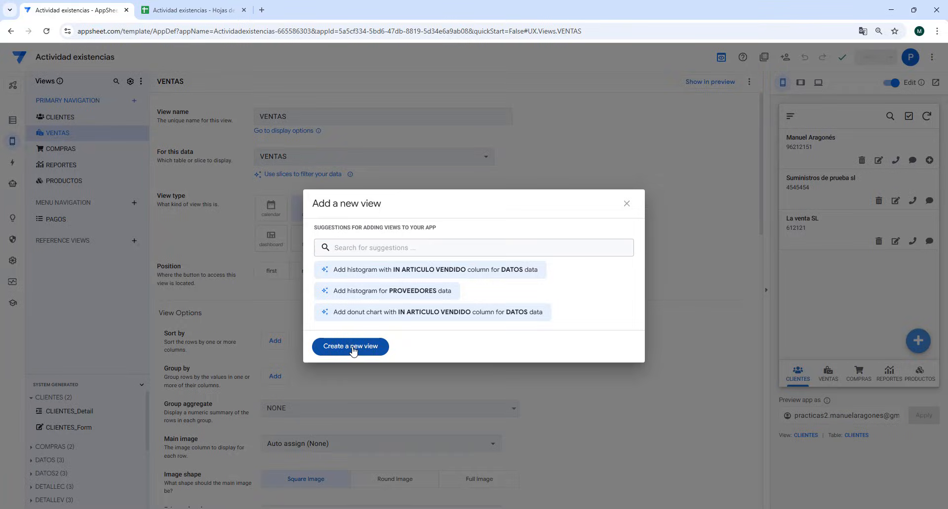
pyautogui.click(299, 115)
pyautogui.moveTo(300, 115); pyautogui.dragTo(235, 112)
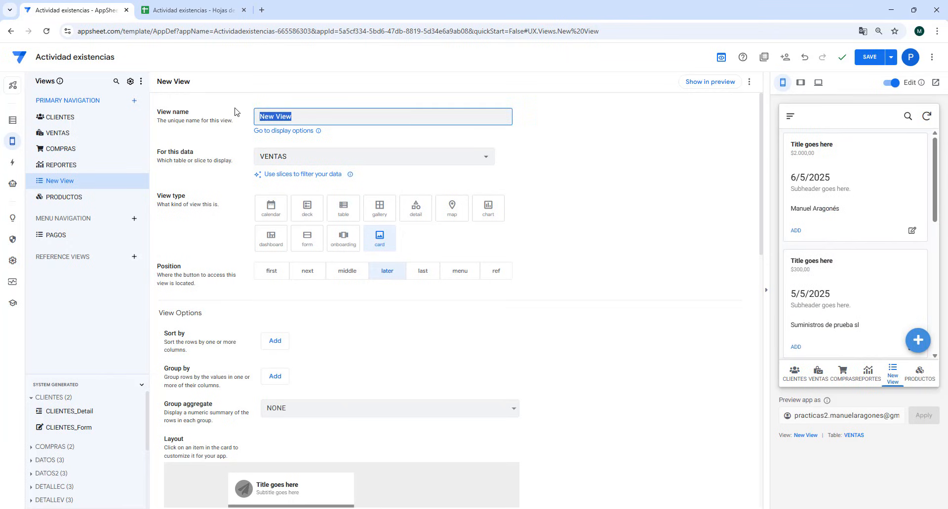
pyautogui.write('FILTRO')
# - Base the FILTRO view on the FILTRO table and set its view type to detail
pyautogui.click(301, 157)
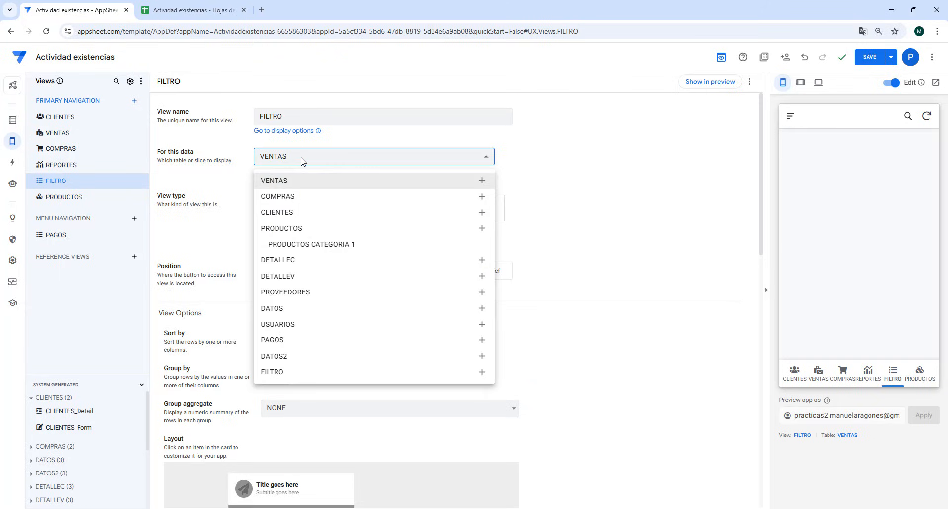
pyautogui.click(283, 375)
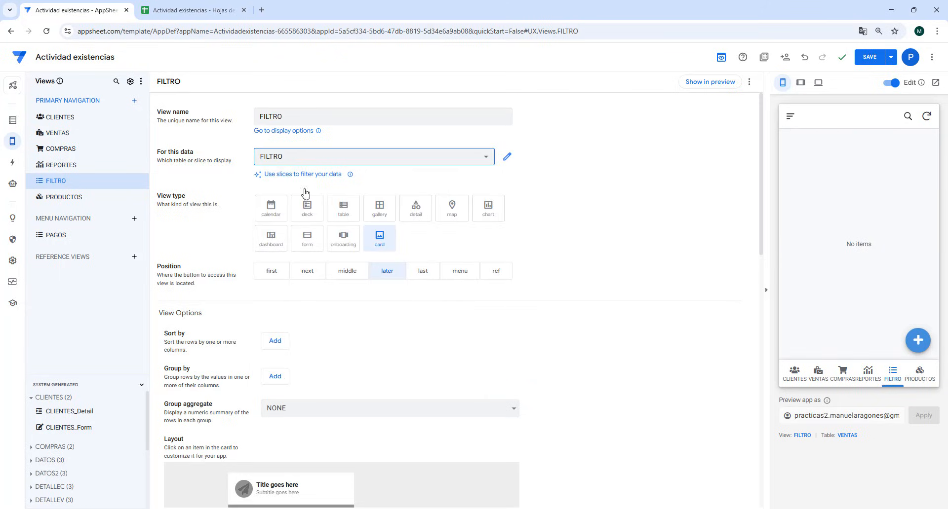
pyautogui.click(415, 212)
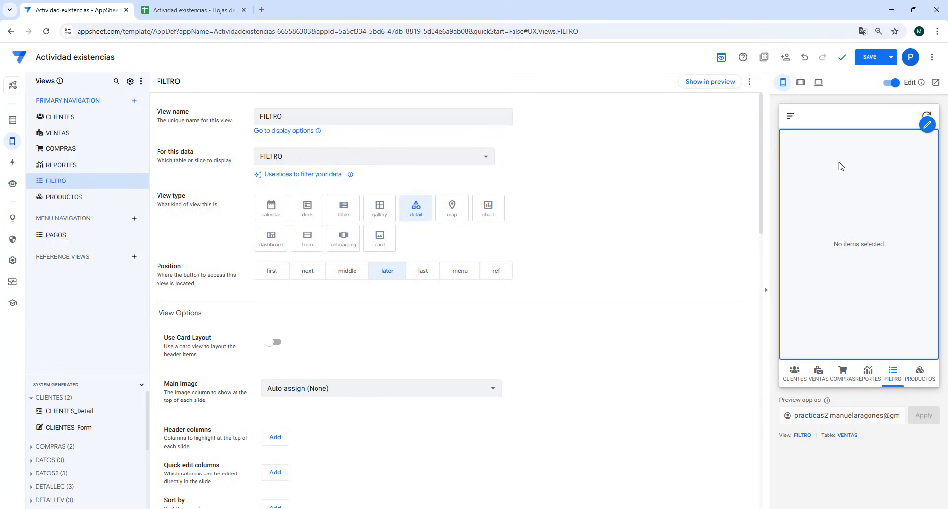
# - Switch to the Google Sheets spreadsheet and enter FILTRO as the ID in cell A2 of the FILTRO sheet
pyautogui.click(177, 11)
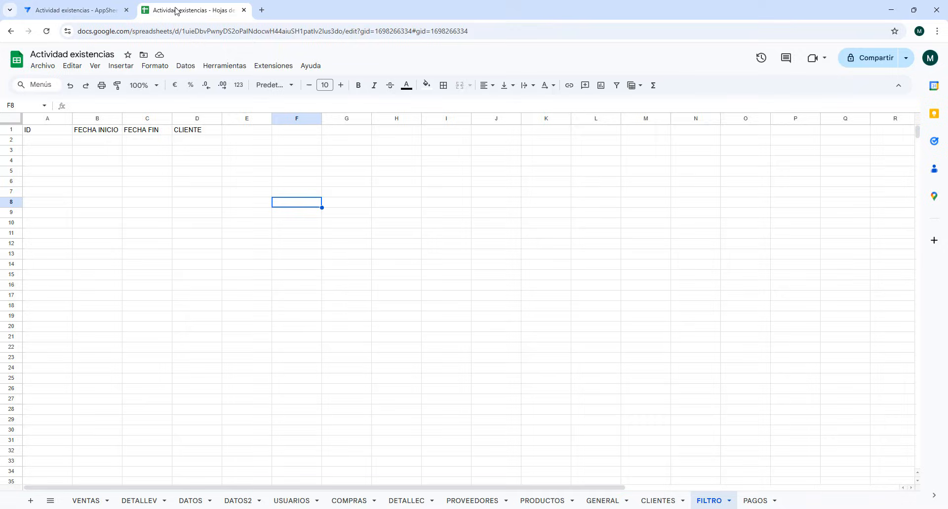
pyautogui.click(53, 140)
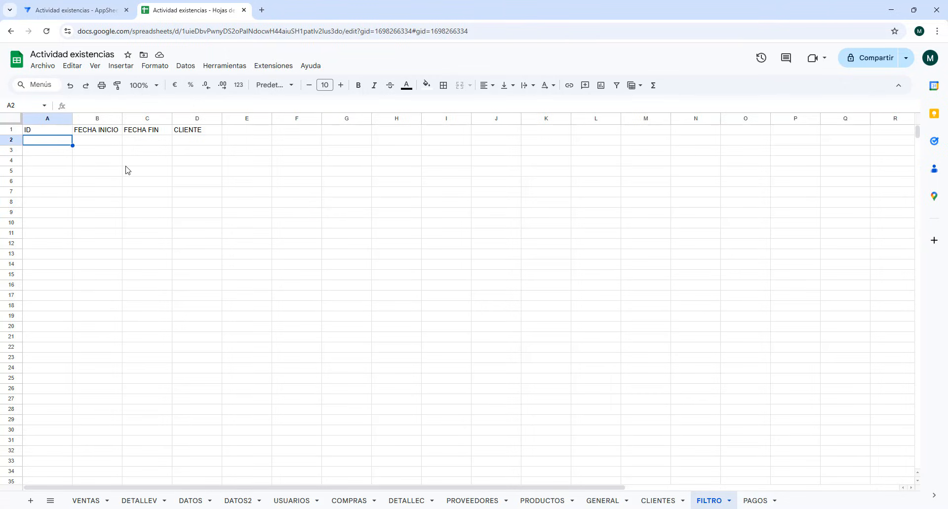
pyautogui.write('FILTRO')
pyautogui.press('Return')
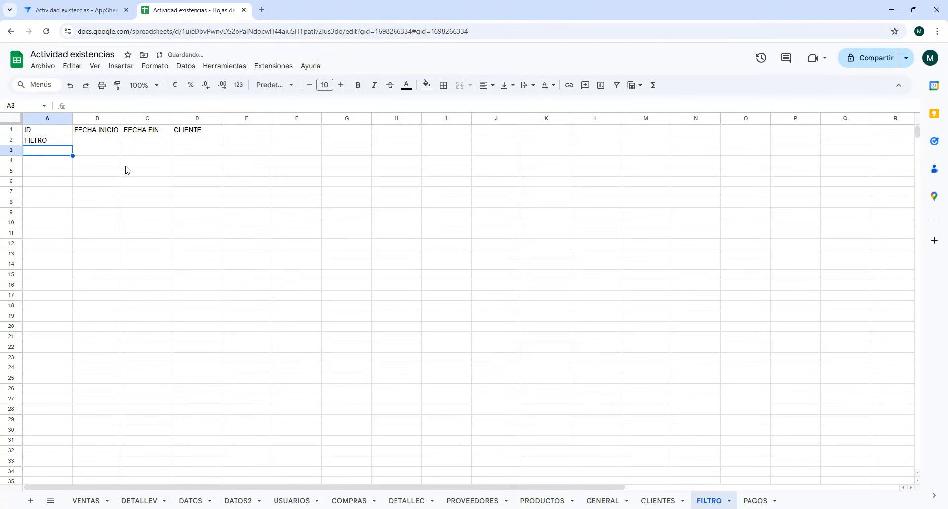
# - Switch back to the AppSheet editor, sync and save the app, and open the FILTRO view in the preview
pyautogui.click(79, 11)
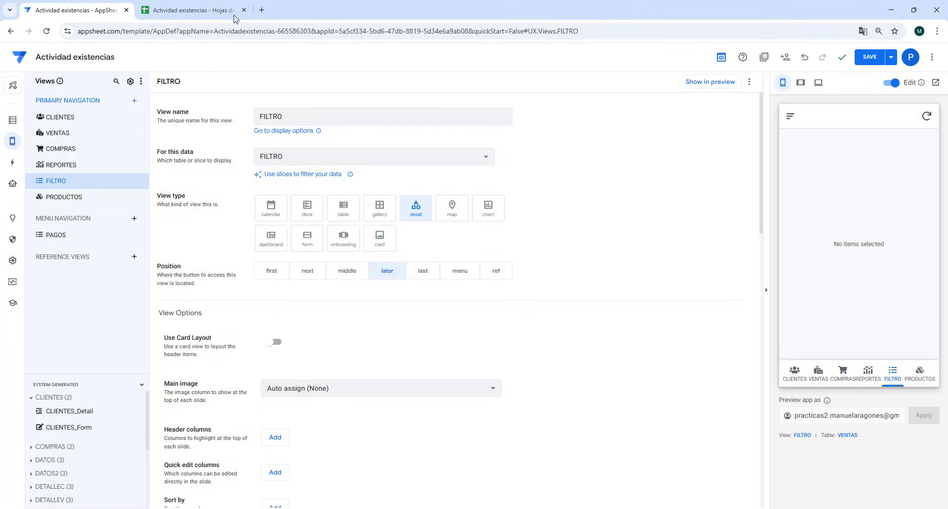
pyautogui.click(189, 11)
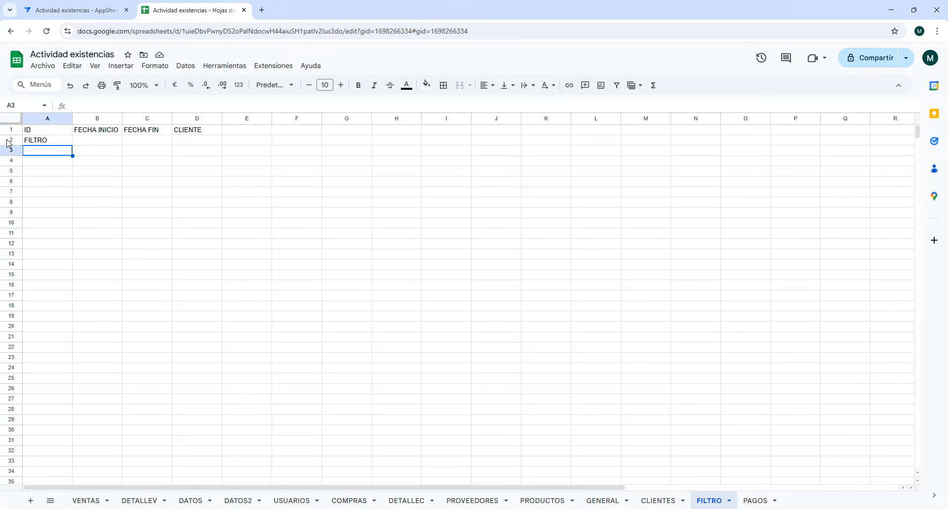
pyautogui.click(7, 141)
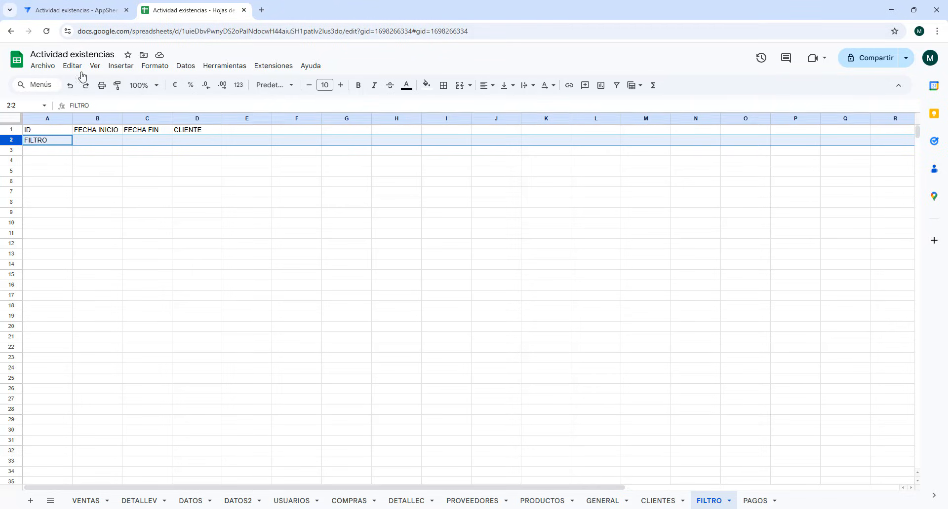
pyautogui.click(79, 10)
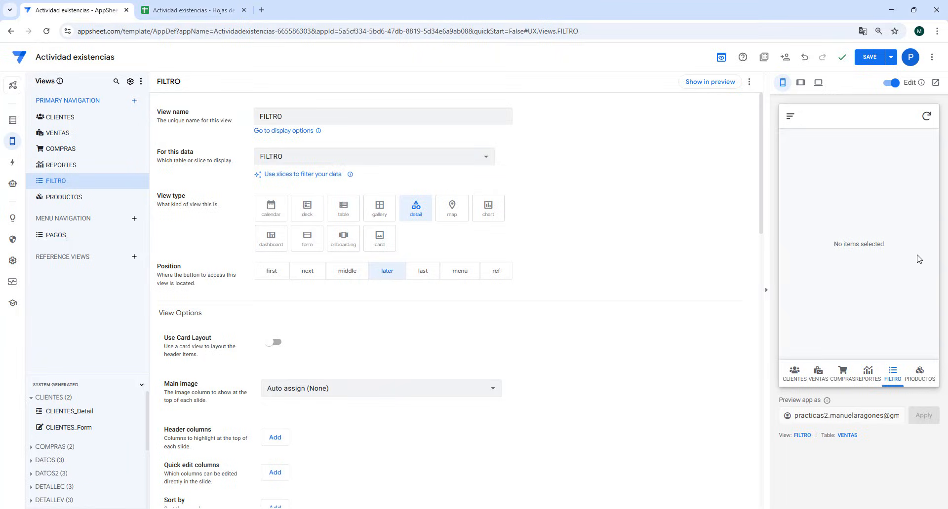
pyautogui.click(925, 117)
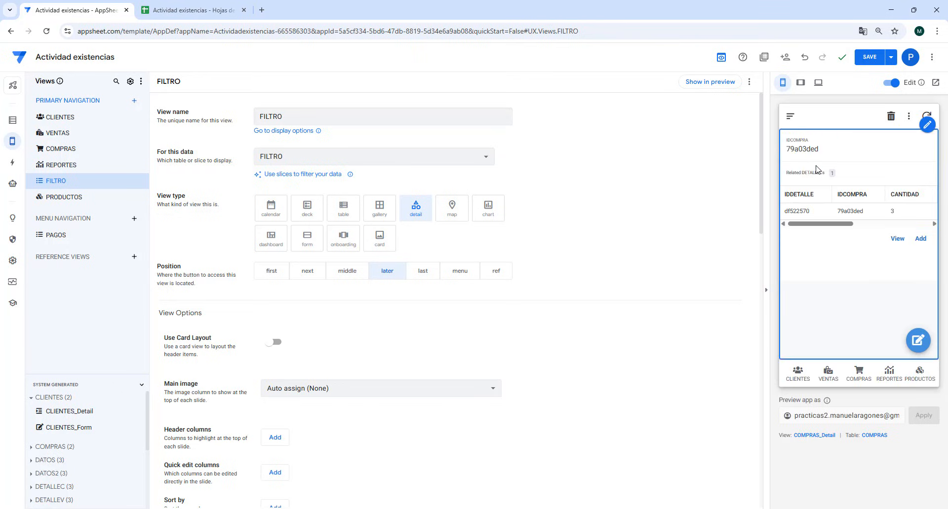
pyautogui.click(871, 58)
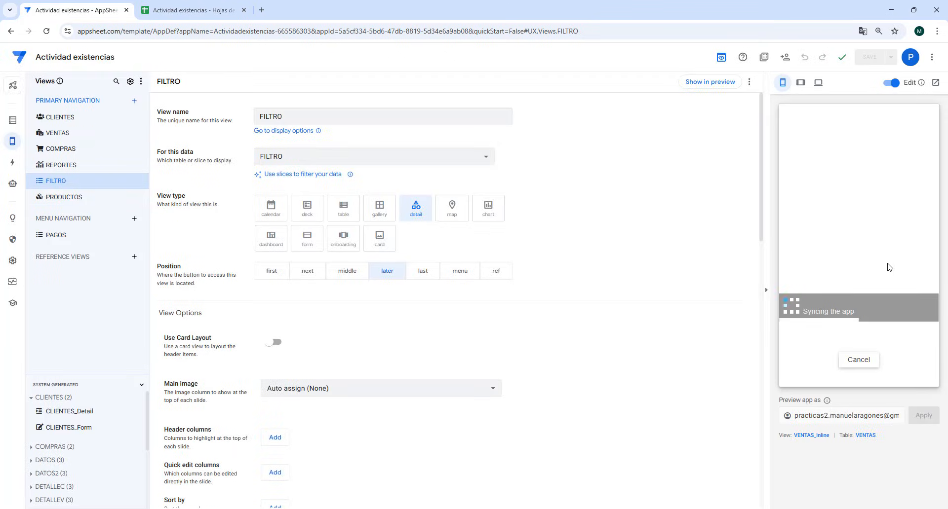
pyautogui.click(892, 374)
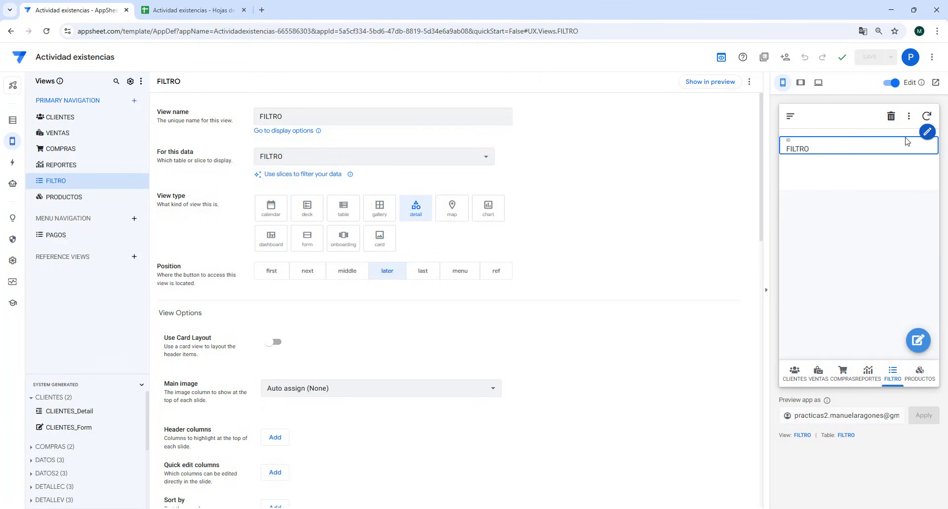
# - Set the FILTRO view's column order to manual and remove the ID column from it
pyautogui.moveTo(929, 129)
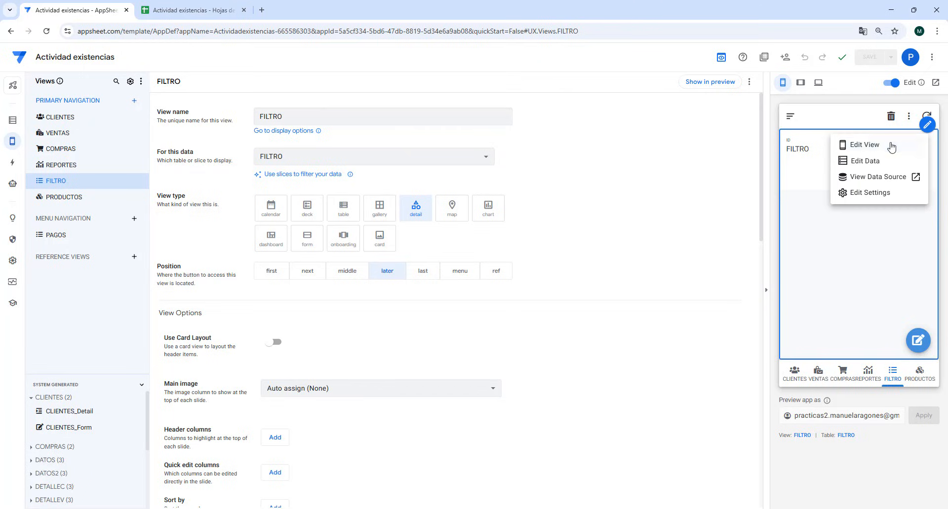
pyautogui.click(871, 143)
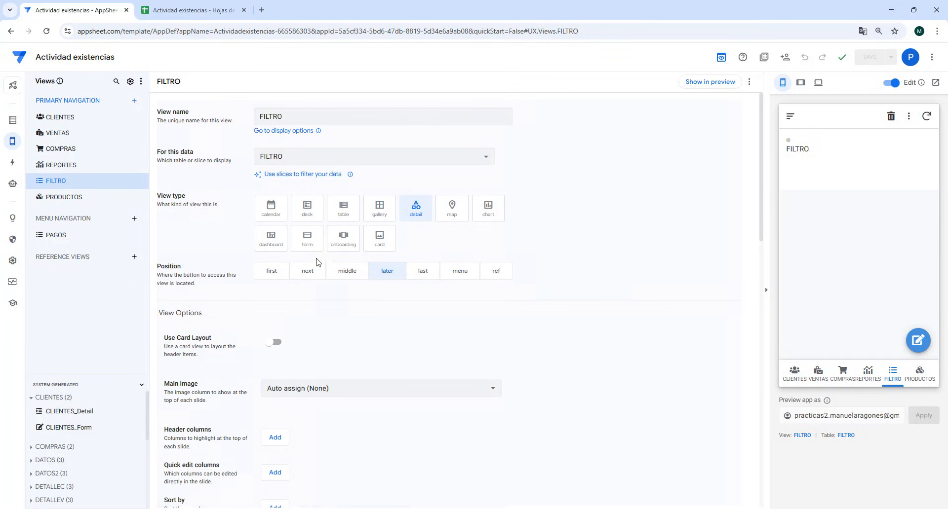
pyautogui.scroll(-2, 431, 331)
pyautogui.scroll(-3, 431, 332)
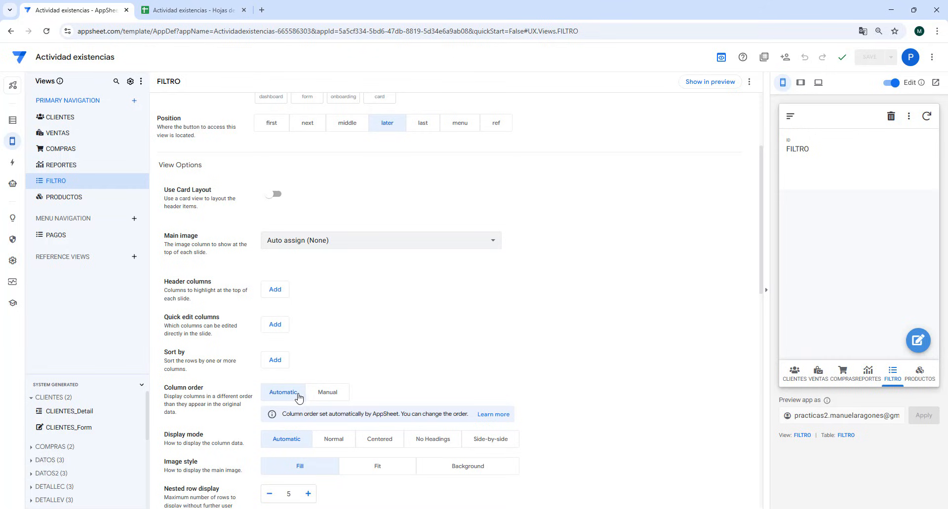
pyautogui.click(325, 392)
pyautogui.scroll(-2, 364, 378)
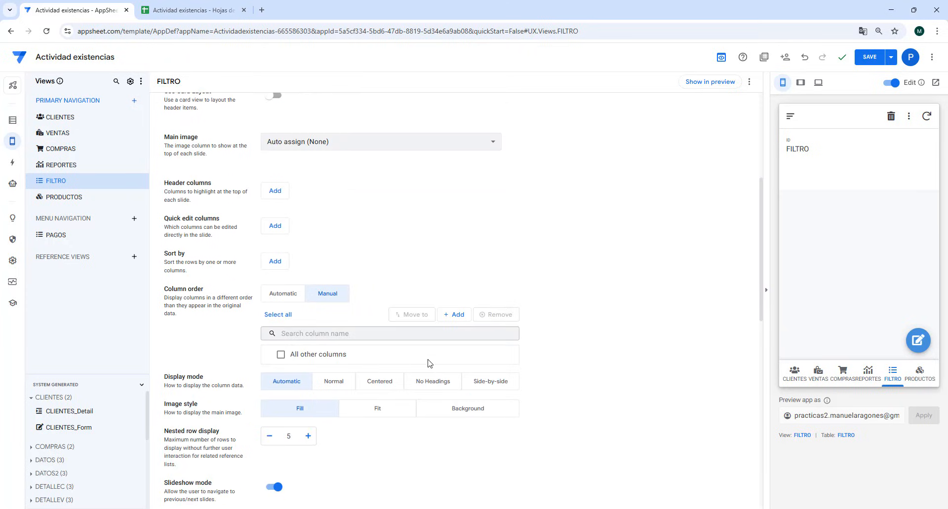
pyautogui.click(511, 356)
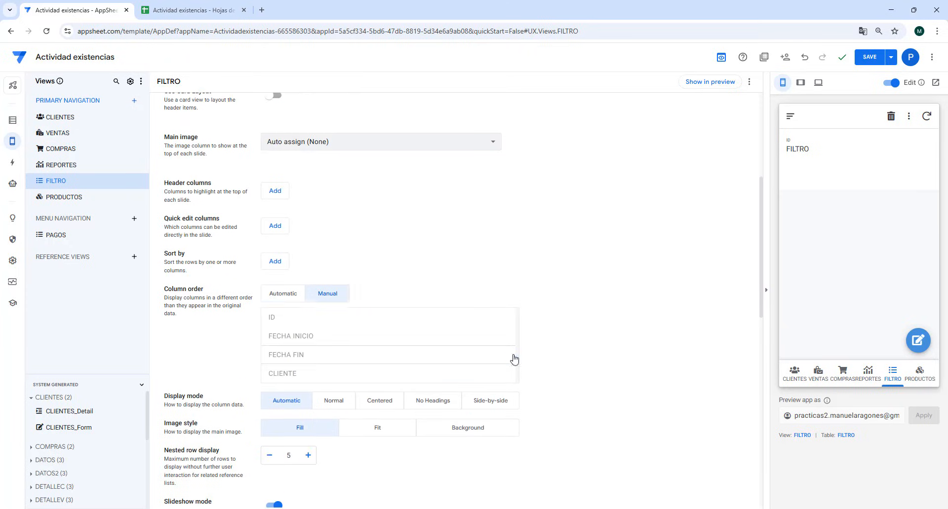
pyautogui.click(330, 294)
pyautogui.click(458, 315)
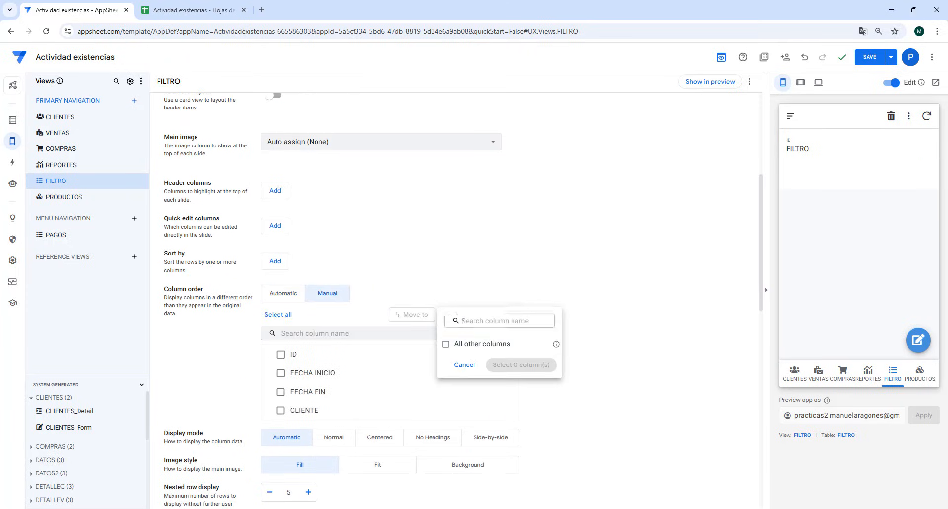
pyautogui.click(627, 349)
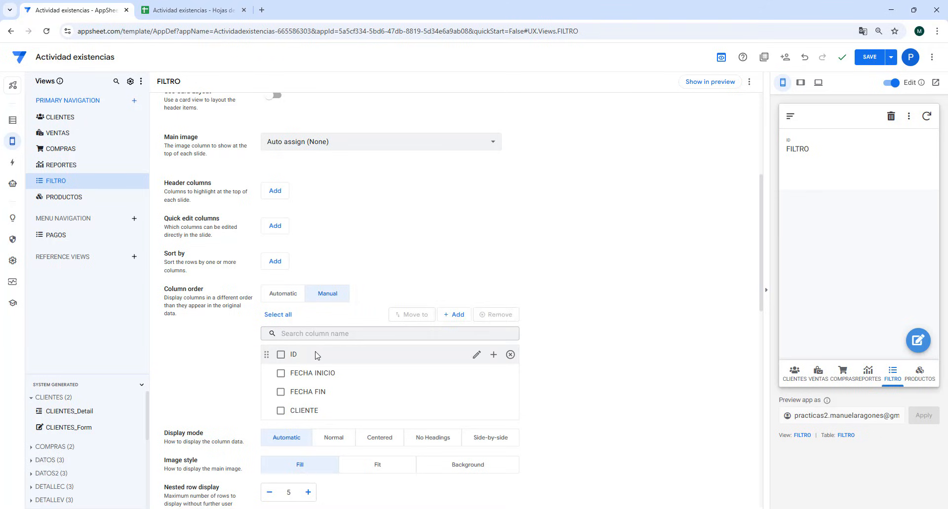
pyautogui.click(510, 355)
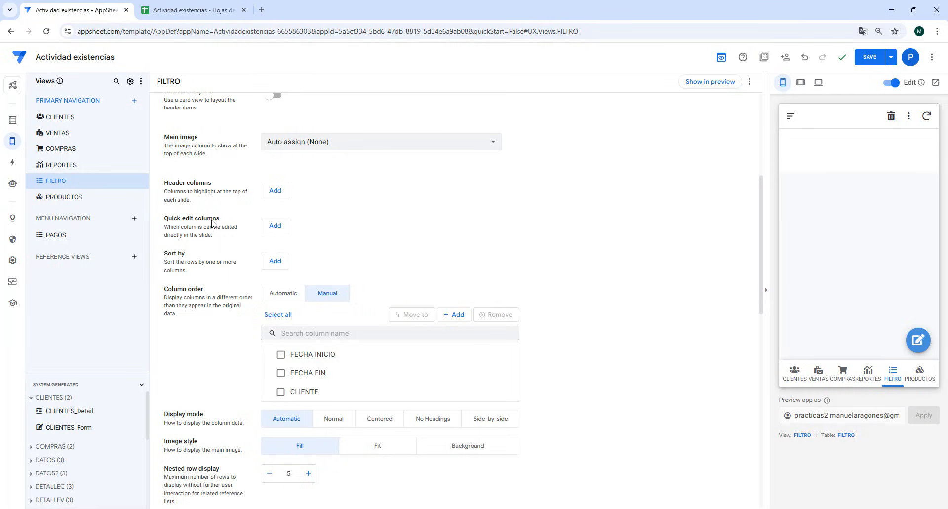
# - Add FECHA INICIO, FECHA FIN and CLIENTE as quick edit columns of the FILTRO view and save the app
pyautogui.click(275, 227)
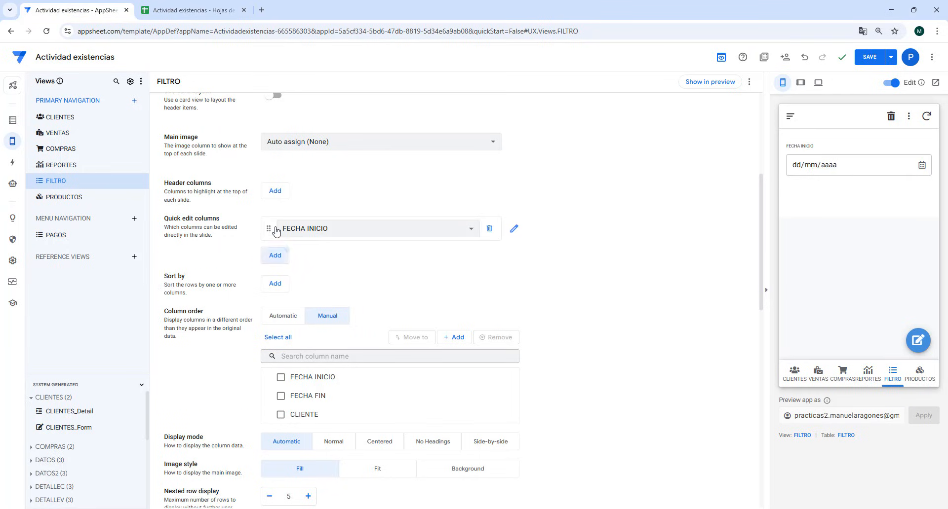
pyautogui.click(275, 256)
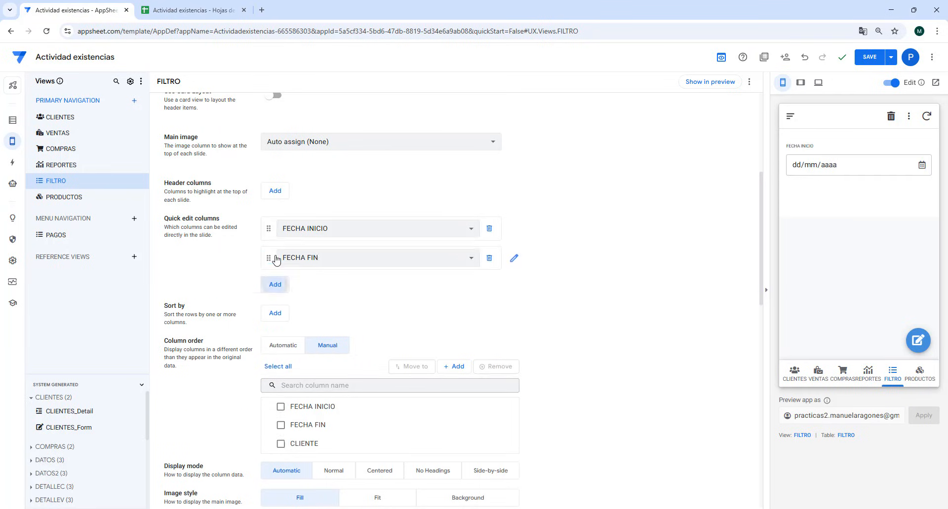
pyautogui.click(274, 289)
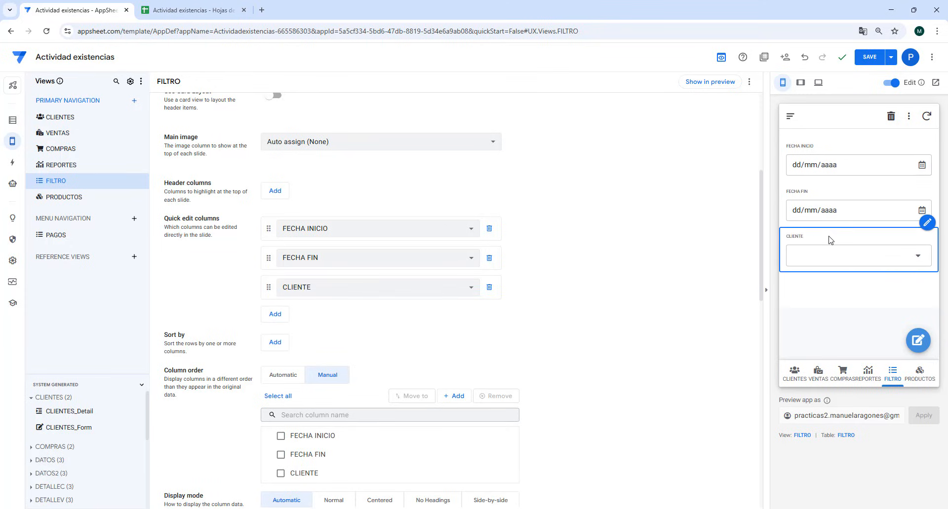
pyautogui.click(869, 57)
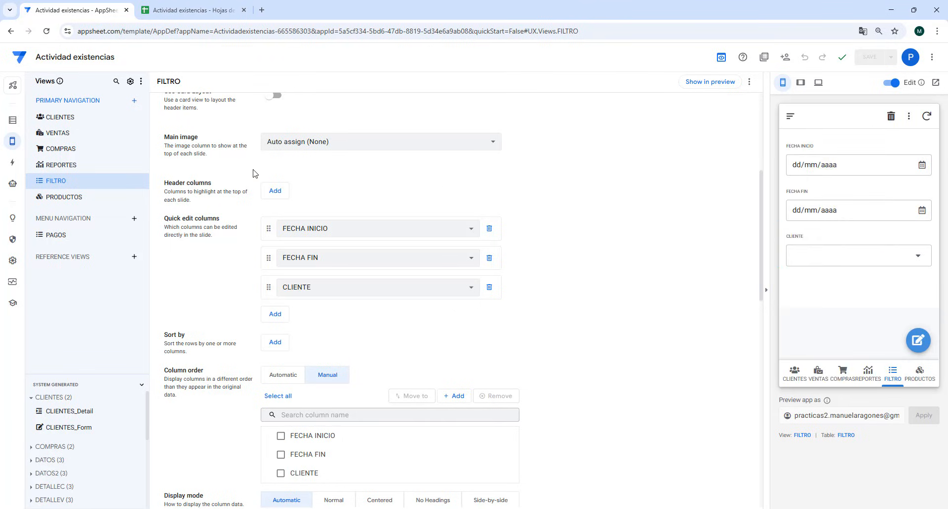
# - Create a new blank slice for the VENTAS table in the app's data
pyautogui.click(12, 121)
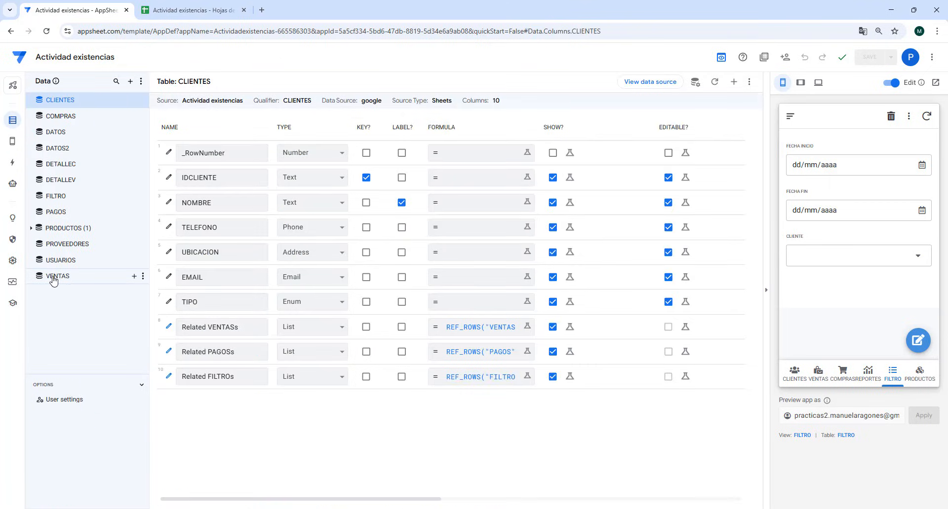
pyautogui.click(133, 277)
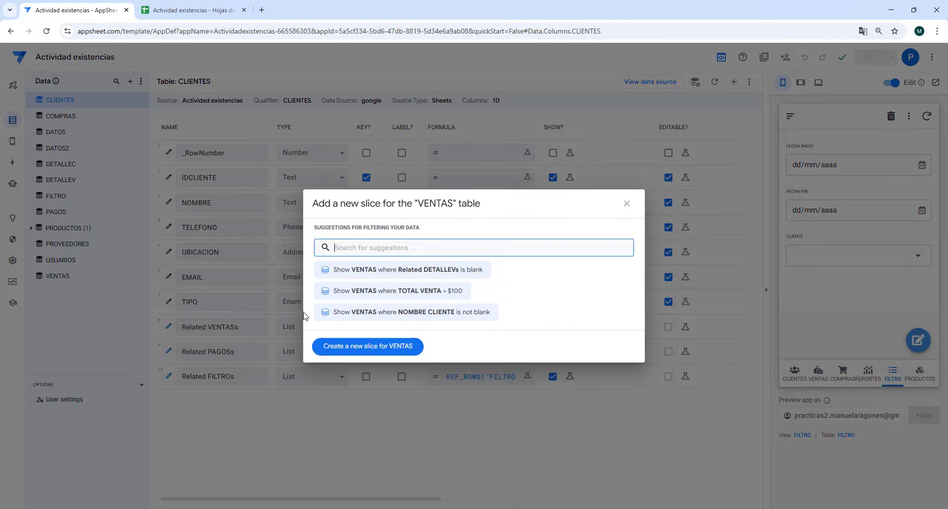
pyautogui.click(371, 351)
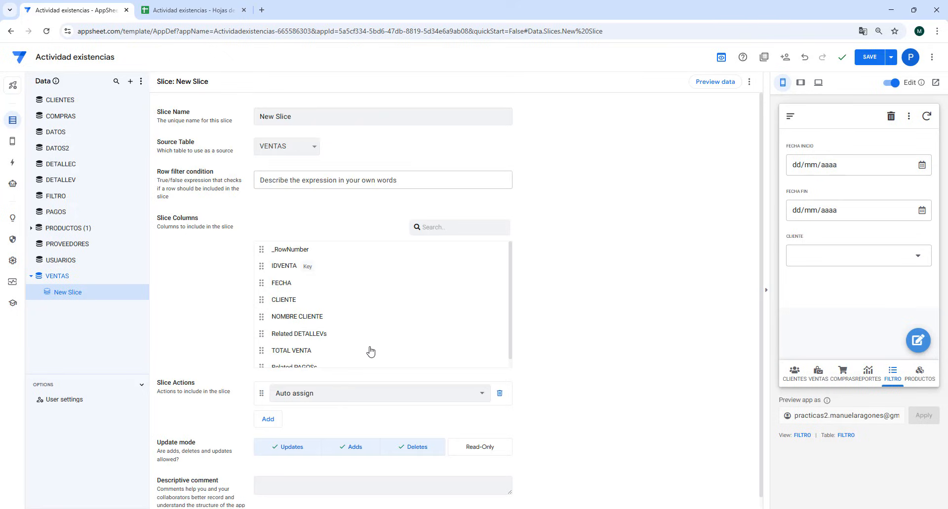
# - Name the new VENTAS slice VENTAS POR FECHA
pyautogui.moveTo(315, 117); pyautogui.dragTo(253, 125)
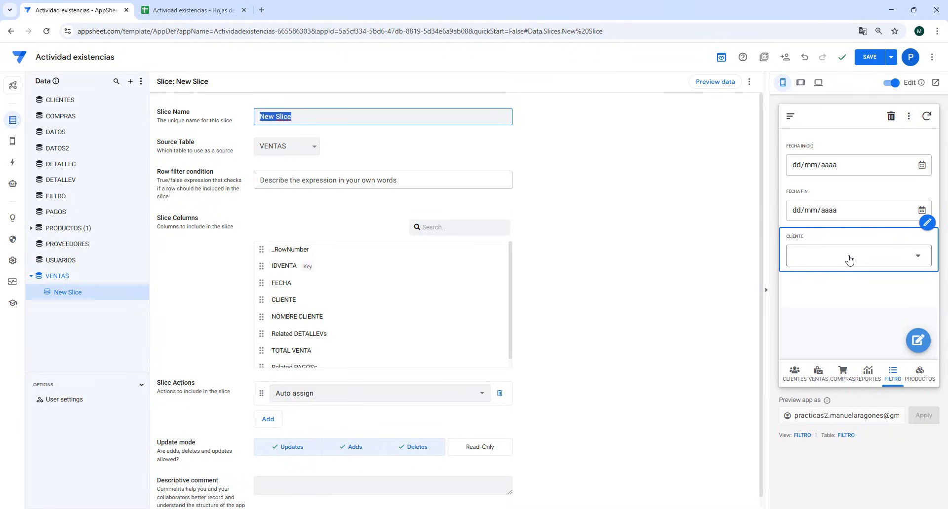
pyautogui.click(327, 177)
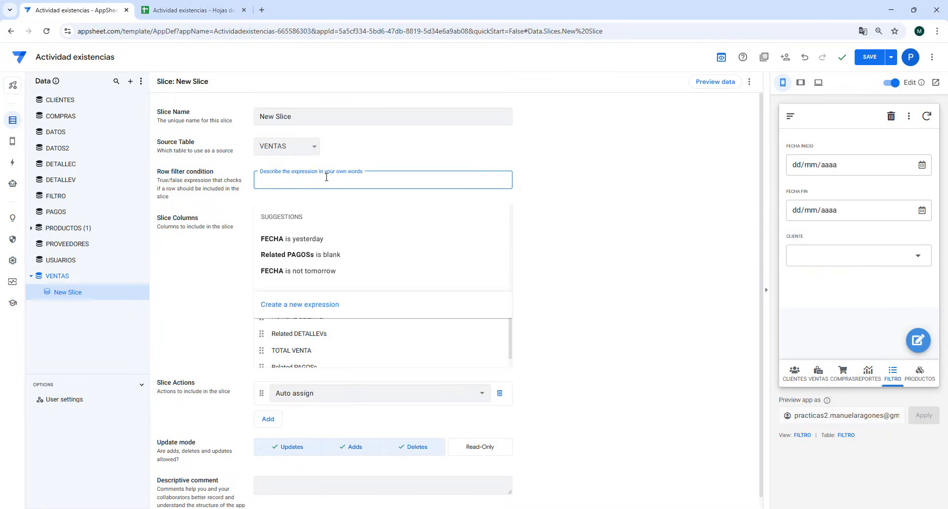
pyautogui.click(298, 119)
pyautogui.moveTo(299, 118); pyautogui.dragTo(242, 121)
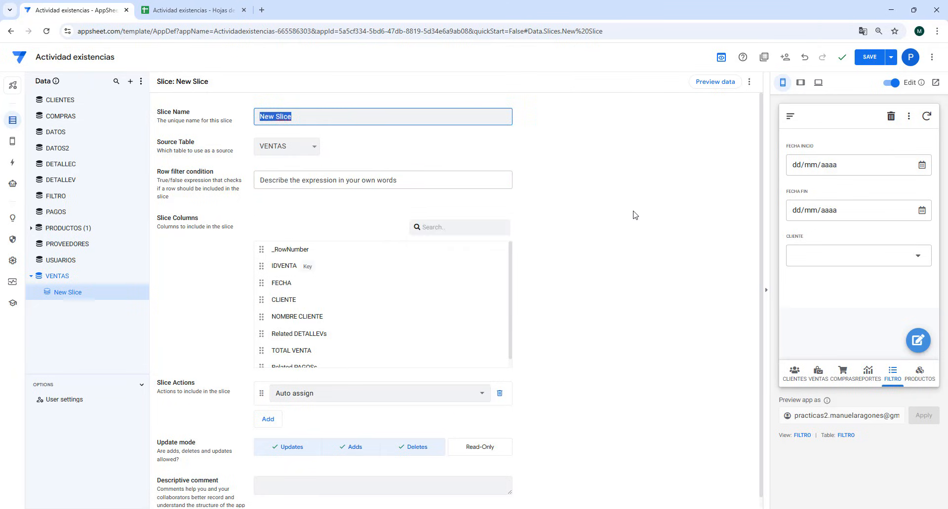
pyautogui.write('VENTGAS')
pyautogui.press('BackSpace')
pyautogui.press('BackSpace')
pyautogui.press('BackSpace')
pyautogui.write('ASE')
pyautogui.press('BackSpace')
pyautogui.write('POR FECHA')
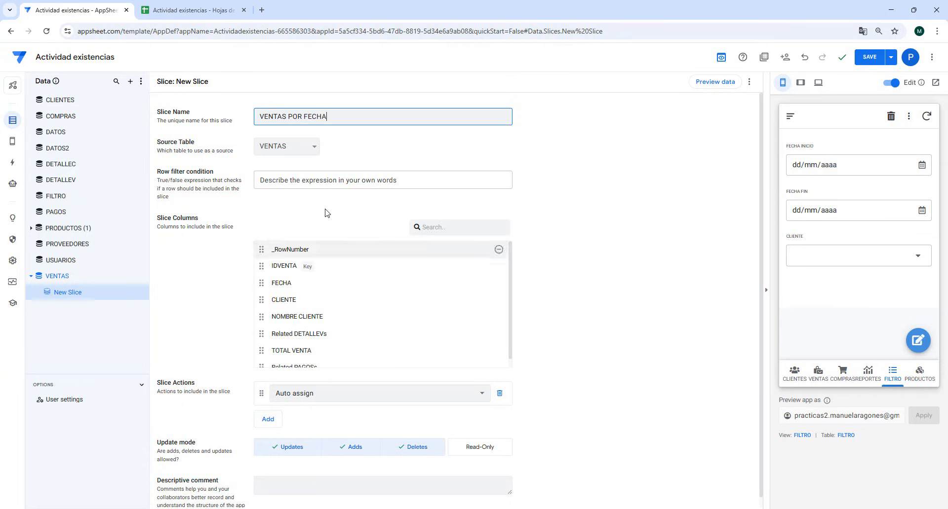
# - Start a new row filter expression for the slice, then switch to the Word document and copy the AND formula there
pyautogui.click(327, 180)
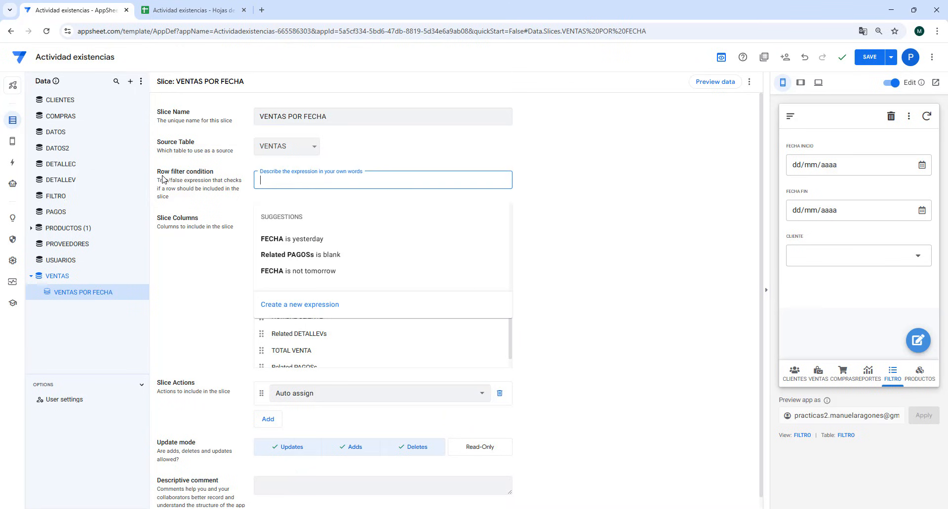
pyautogui.click(303, 305)
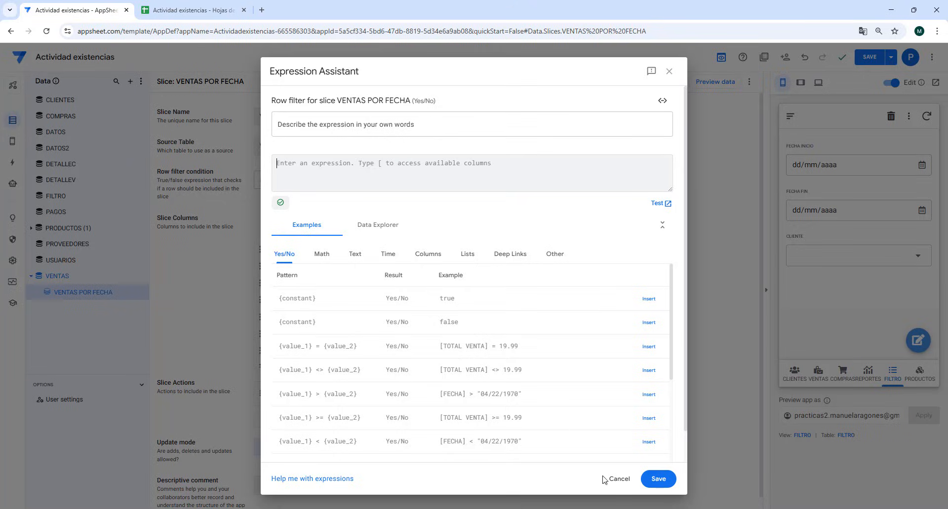
pyautogui.moveTo(629, 508)
pyautogui.click(727, 488)
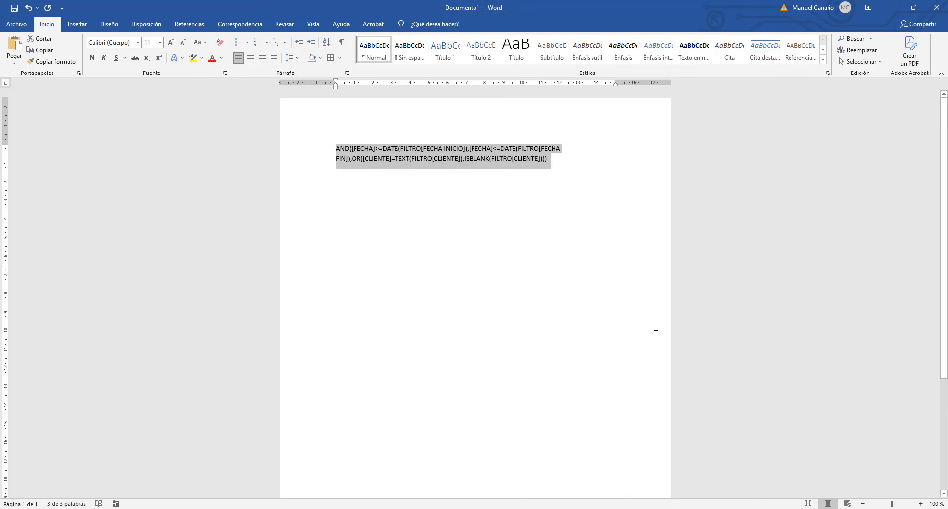
pyautogui.rightClick(423, 157)
pyautogui.click(461, 174)
# - Back in AppSheet, paste AND([FECHA]>=DATE(FILTRO[FECHA INICIO]),[FECHA]<=DATE(FILTRO[FECHA FIN]),OR([CLIENTE]=TEXT(FILTRO[CLIENTE]),ISBLANK(FILTRO[CLIENTE]))) as the slice's row filter expression
pyautogui.click(562, 508)
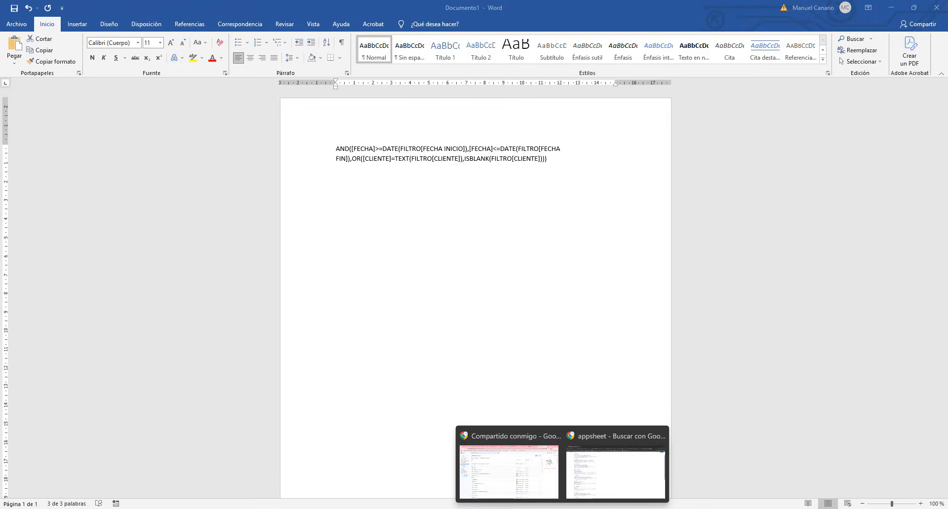
pyautogui.click(522, 486)
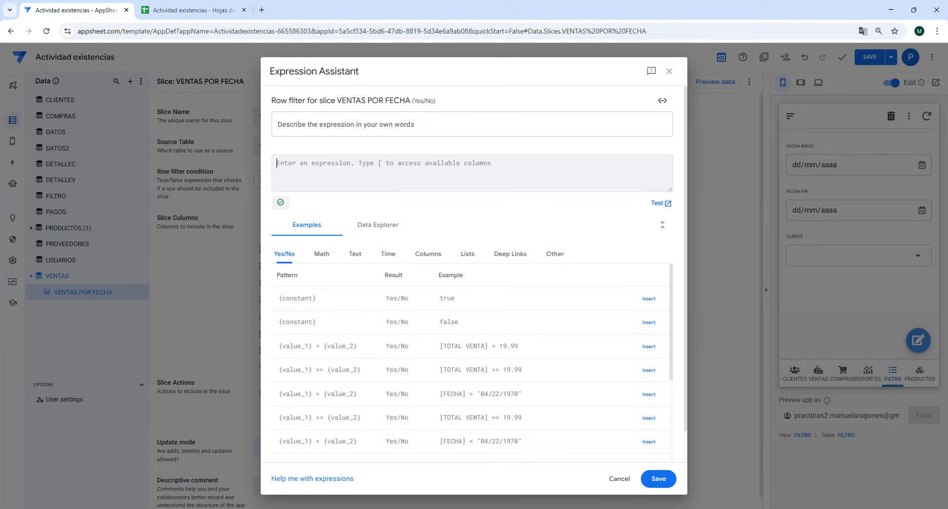
pyautogui.rightClick(309, 168)
pyautogui.click(330, 261)
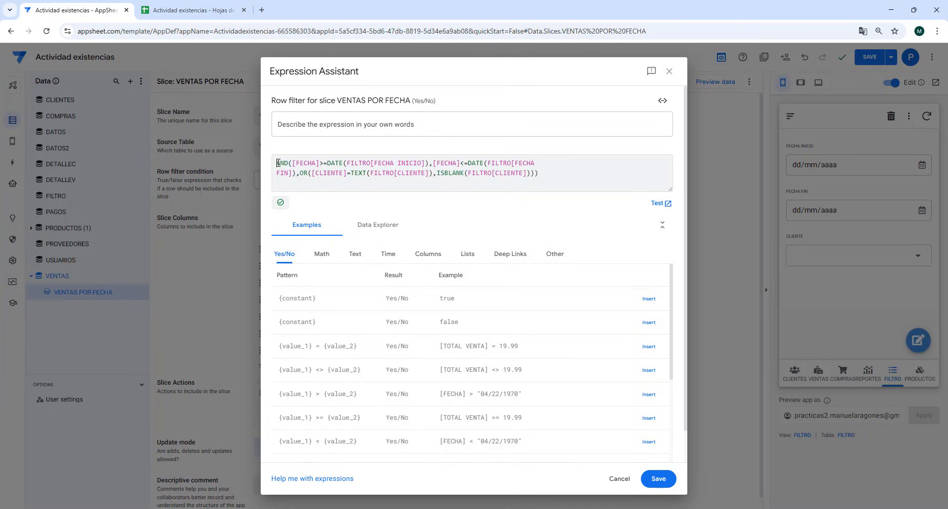
# - Examine the FECHA INICIO and FECHA FIN date conditions in the slice's row filter expression
pyautogui.doubleClick(283, 163)
pyautogui.moveTo(293, 163); pyautogui.dragTo(431, 162)
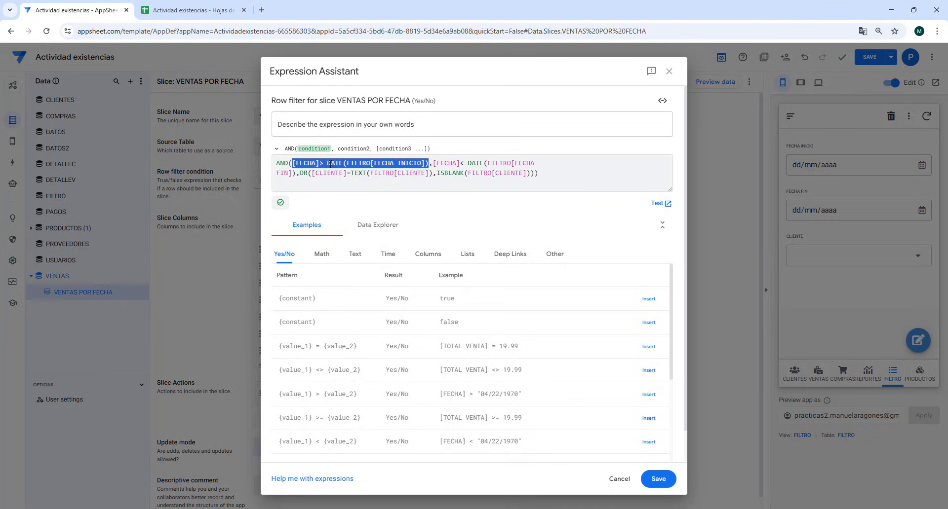
pyautogui.click(374, 163)
pyautogui.moveTo(347, 163); pyautogui.dragTo(427, 163)
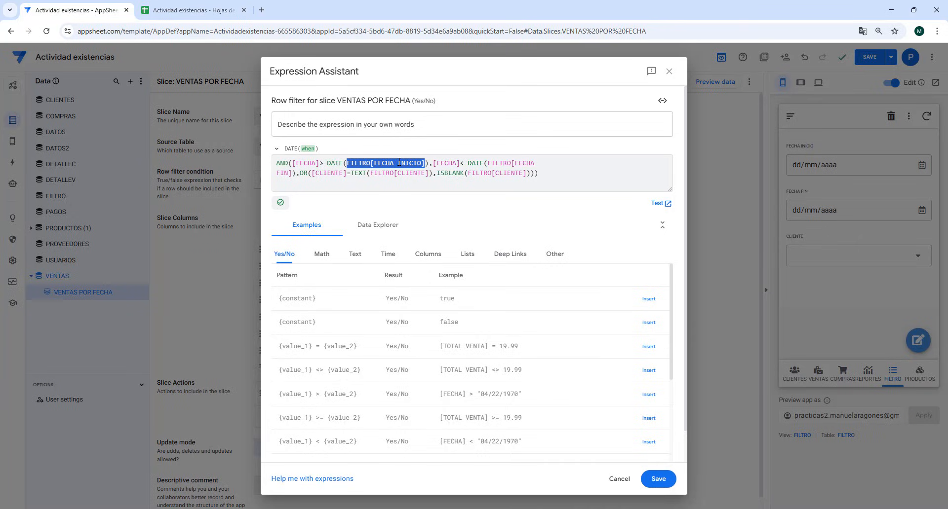
pyautogui.click(330, 164)
pyautogui.moveTo(329, 165); pyautogui.dragTo(343, 165)
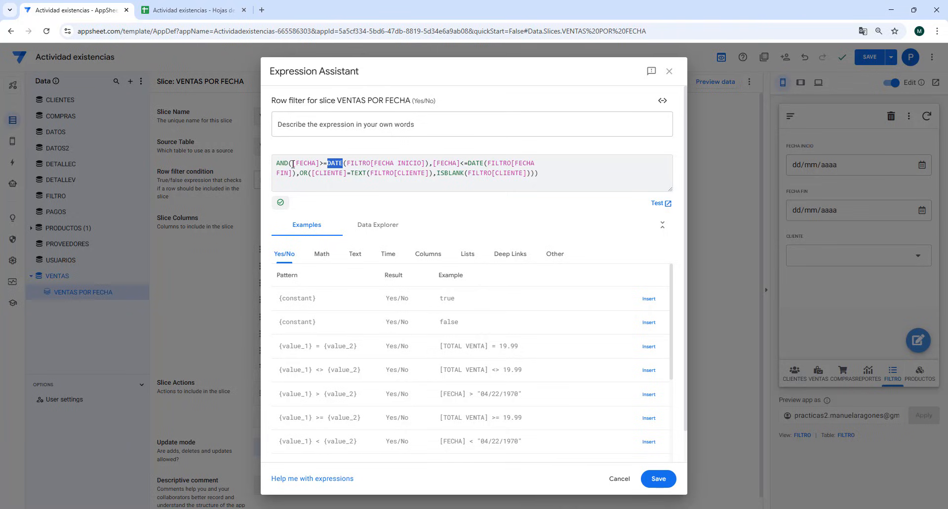
pyautogui.moveTo(292, 163); pyautogui.dragTo(320, 164)
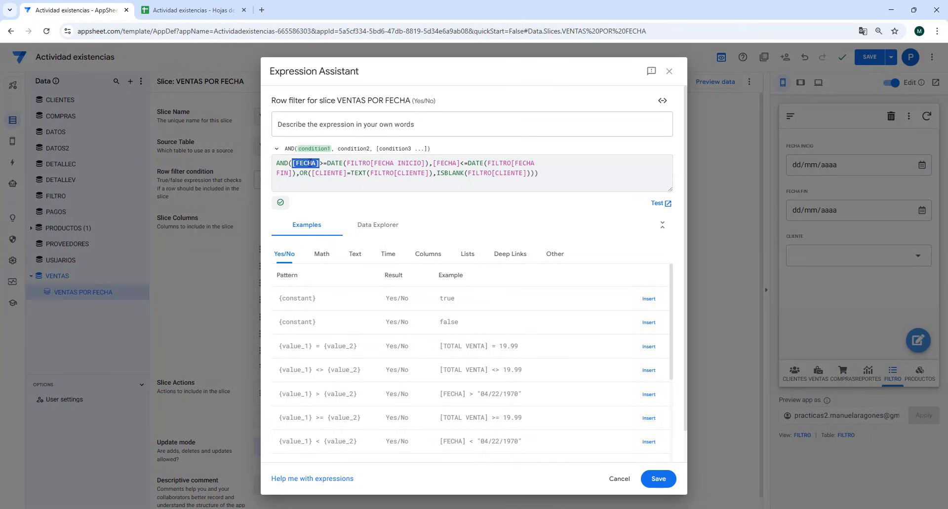
pyautogui.moveTo(292, 163); pyautogui.dragTo(431, 163)
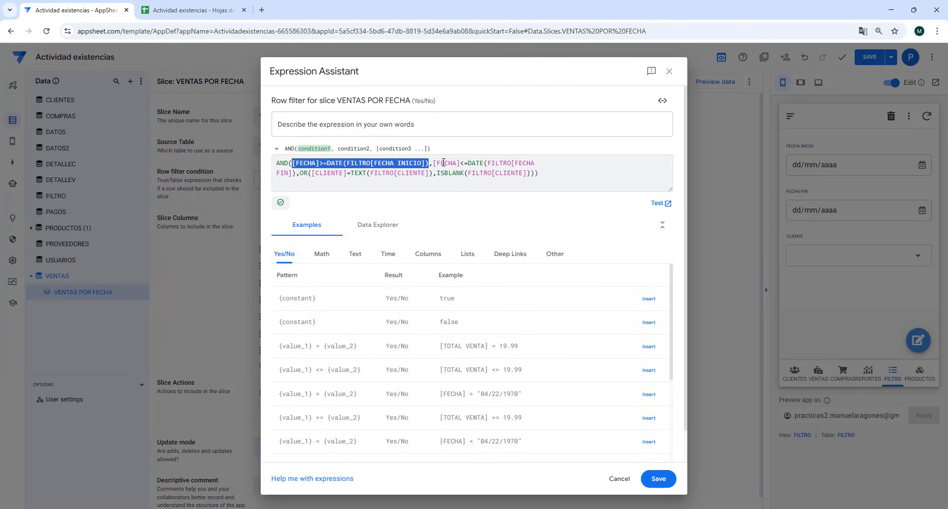
pyautogui.moveTo(433, 163); pyautogui.dragTo(297, 178)
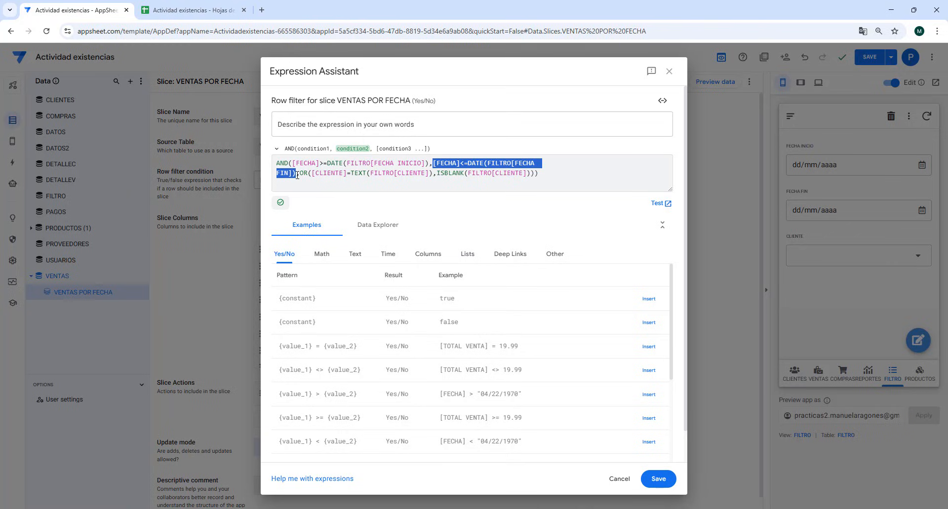
# - Examine the OR part of the row filter expression, covering the CLIENTE match and the ISBLANK condition
pyautogui.moveTo(299, 174); pyautogui.dragTo(449, 180)
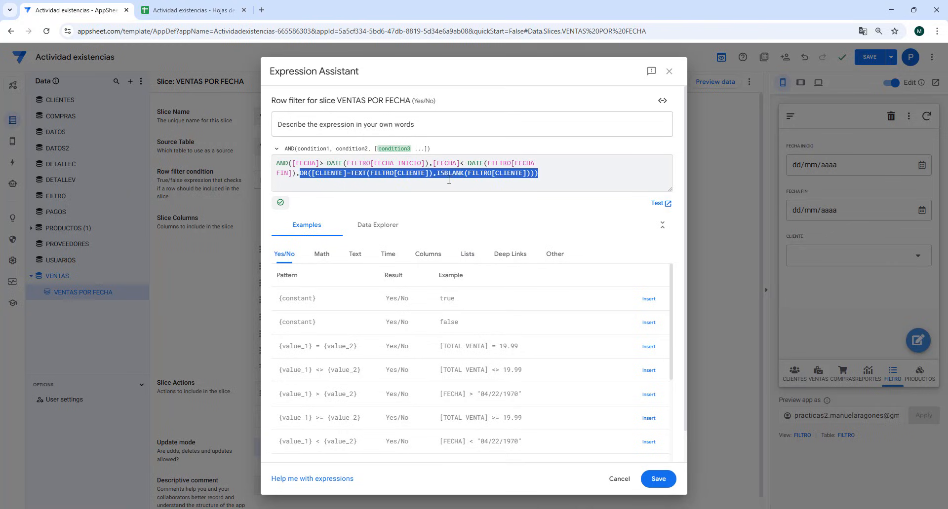
pyautogui.moveTo(524, 179); pyautogui.dragTo(535, 173)
pyautogui.click(313, 174)
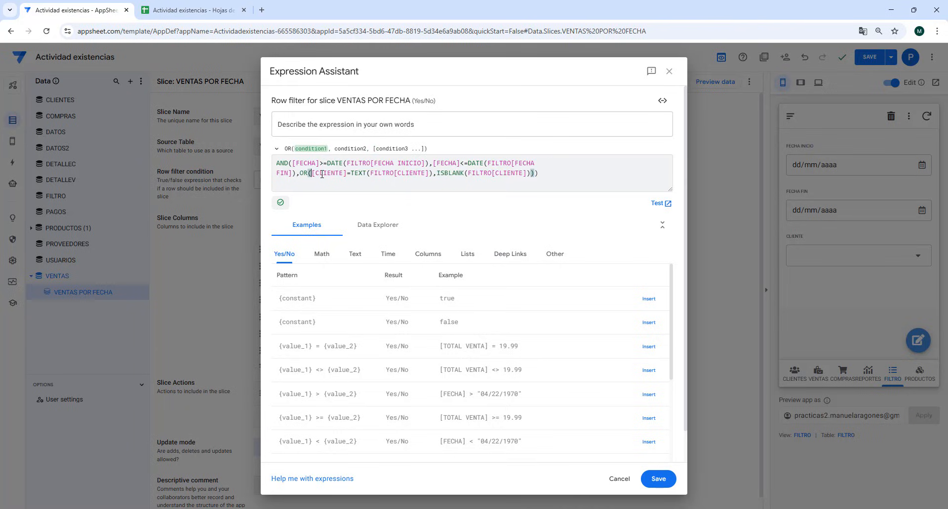
pyautogui.moveTo(322, 174); pyautogui.dragTo(352, 174)
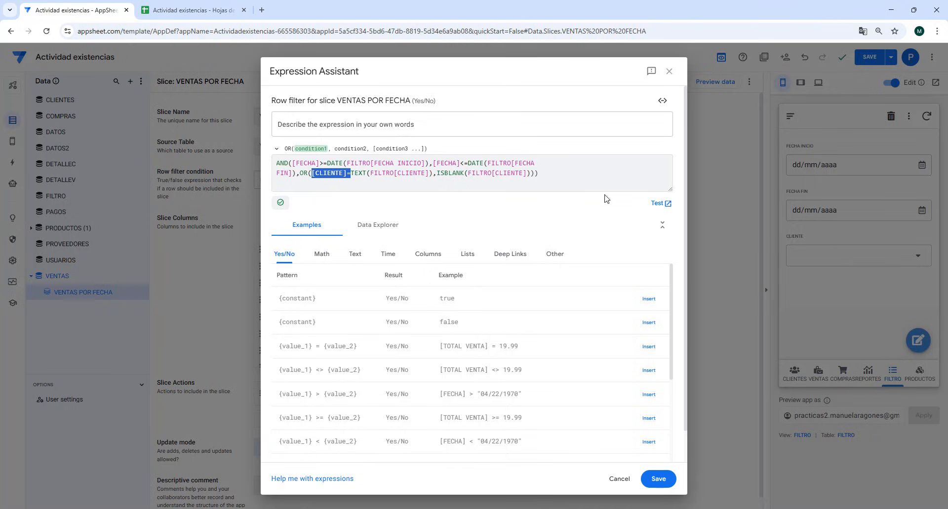
pyautogui.click(367, 173)
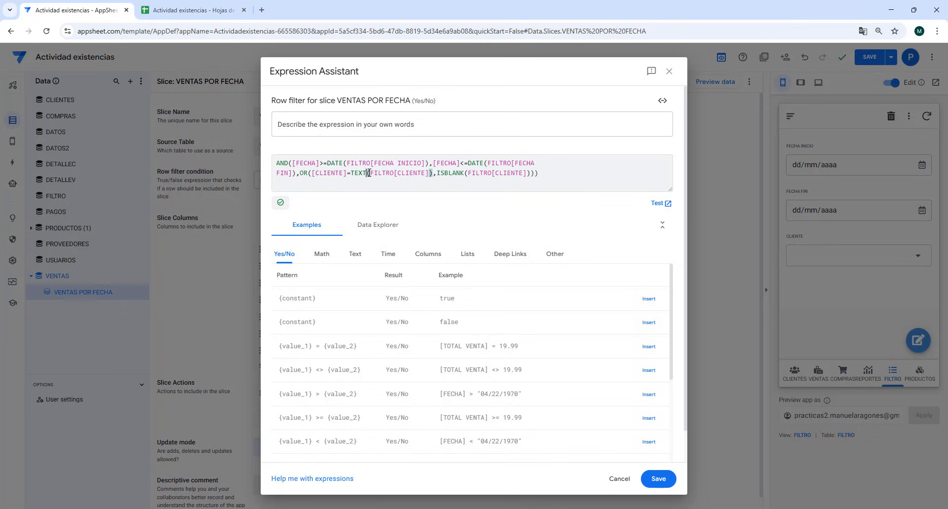
pyautogui.moveTo(370, 173); pyautogui.dragTo(430, 175)
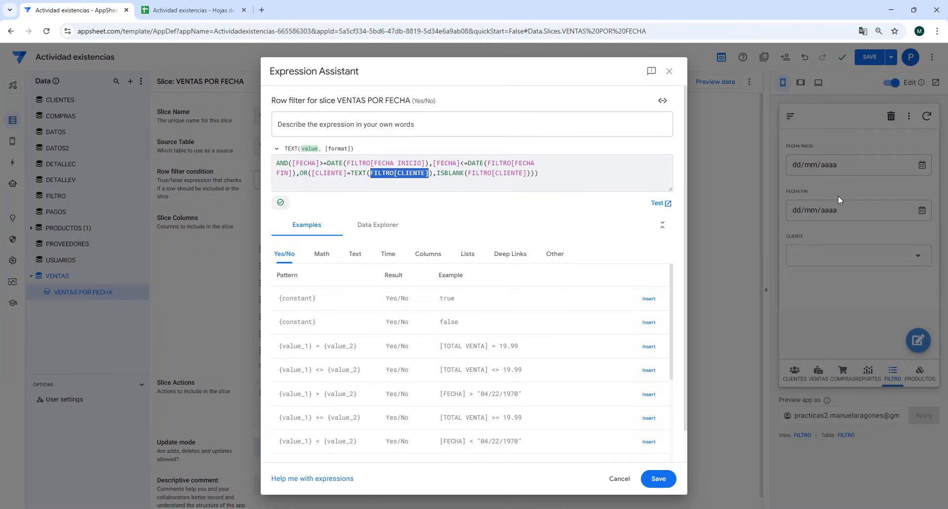
pyautogui.click(366, 173)
pyautogui.moveTo(365, 173); pyautogui.dragTo(351, 173)
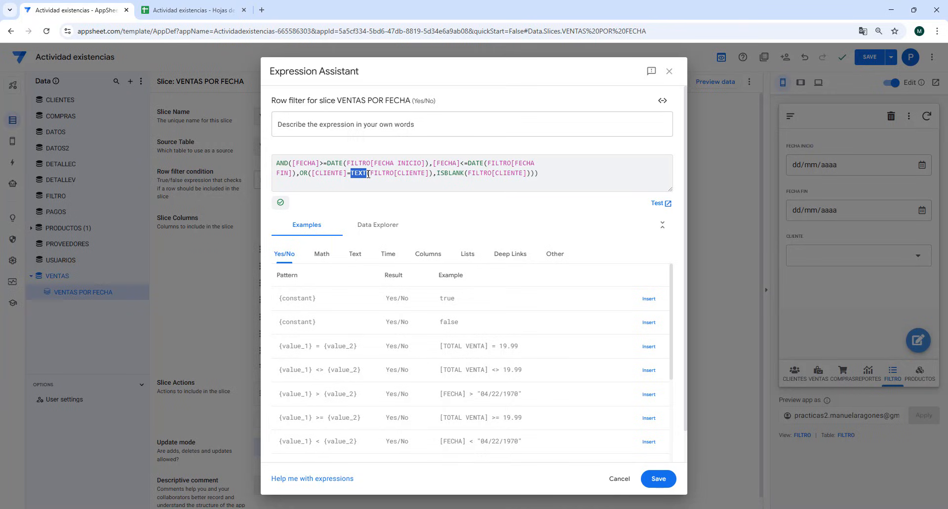
pyautogui.click(368, 173)
pyautogui.moveTo(315, 172); pyautogui.dragTo(344, 174)
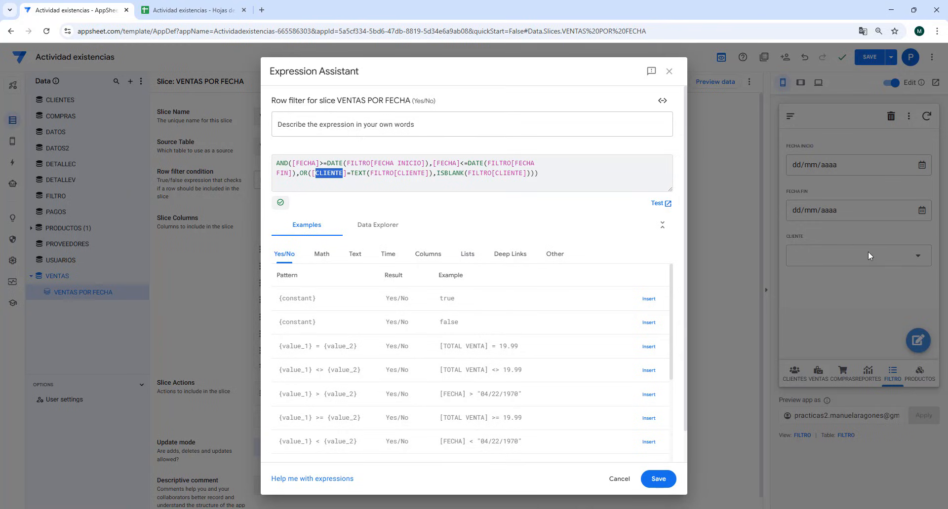
pyautogui.moveTo(437, 173); pyautogui.dragTo(531, 173)
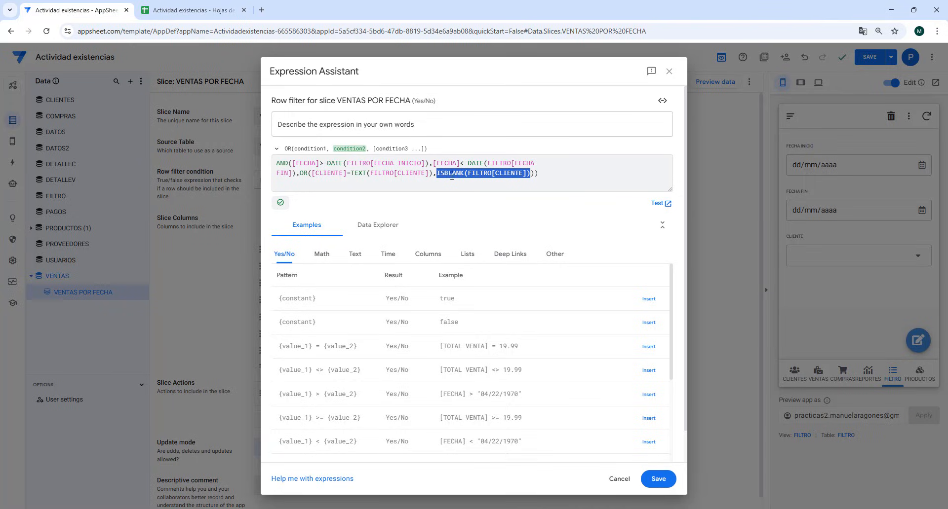
pyautogui.click(549, 176)
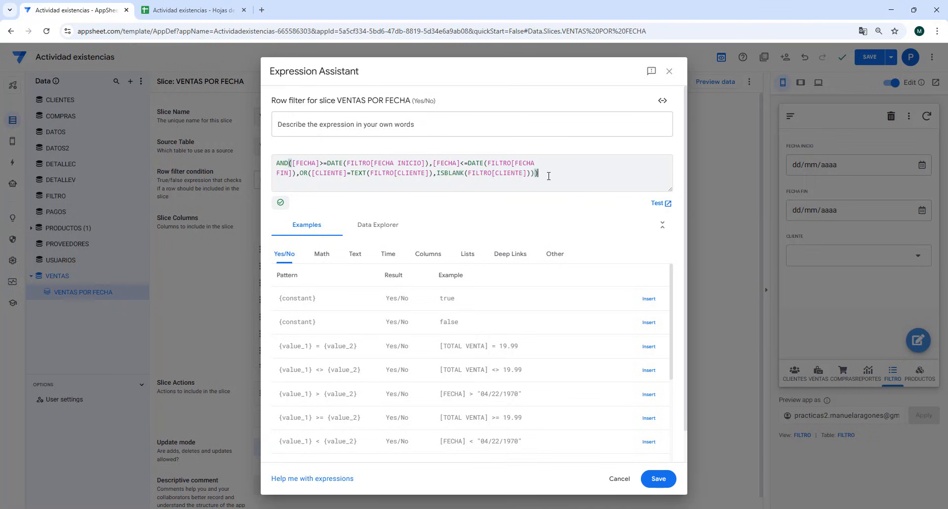
# - Save the row filter expression for the VENTAS POR FECHA slice, and save the app
pyautogui.click(657, 481)
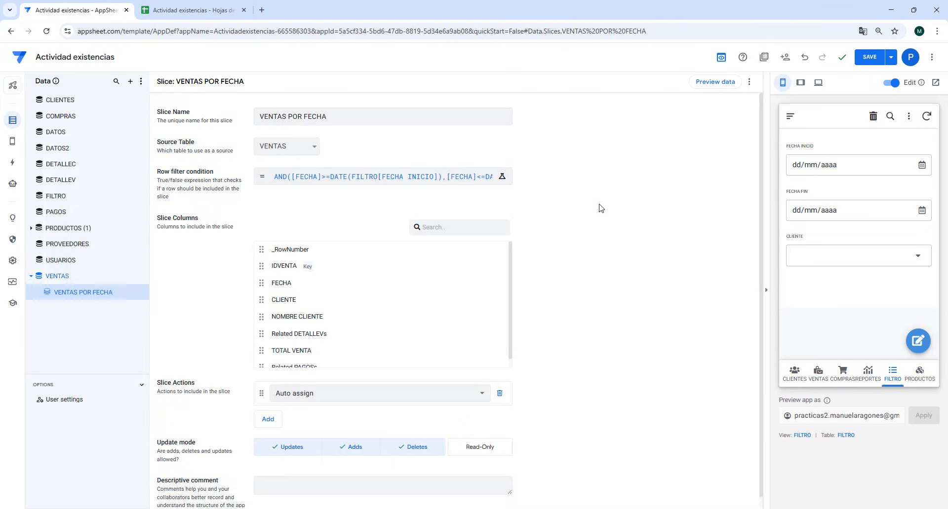
pyautogui.moveTo(893, 246)
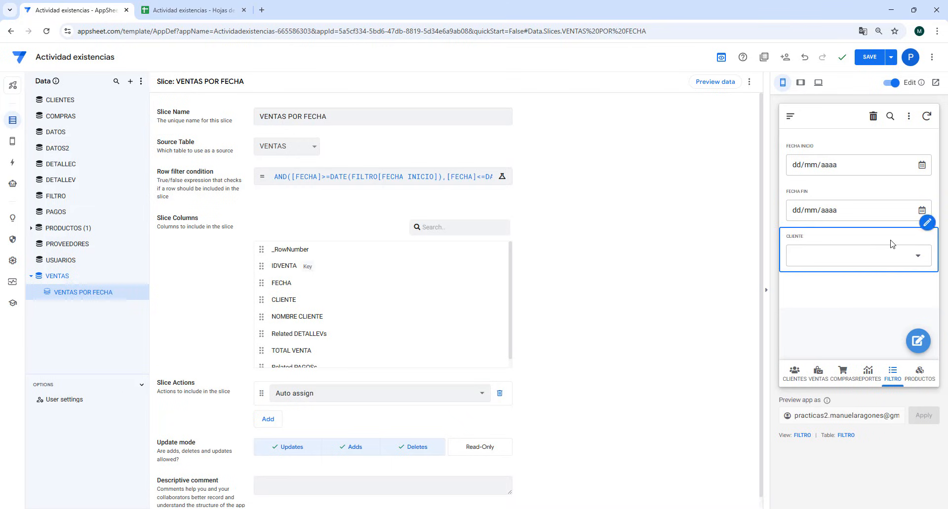
pyautogui.click(869, 57)
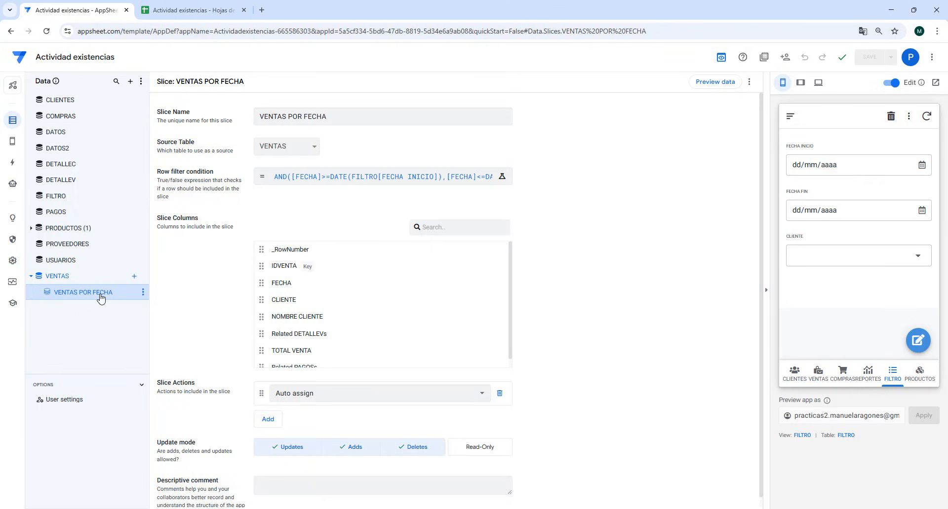
# - Create a new primary navigation view and name it VENTAS POR FECHA
pyautogui.click(13, 146)
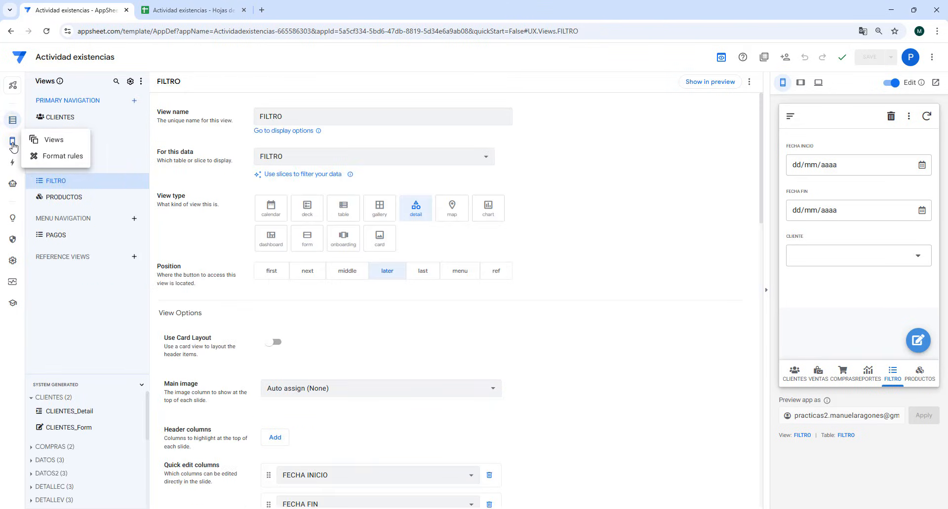
pyautogui.click(134, 100)
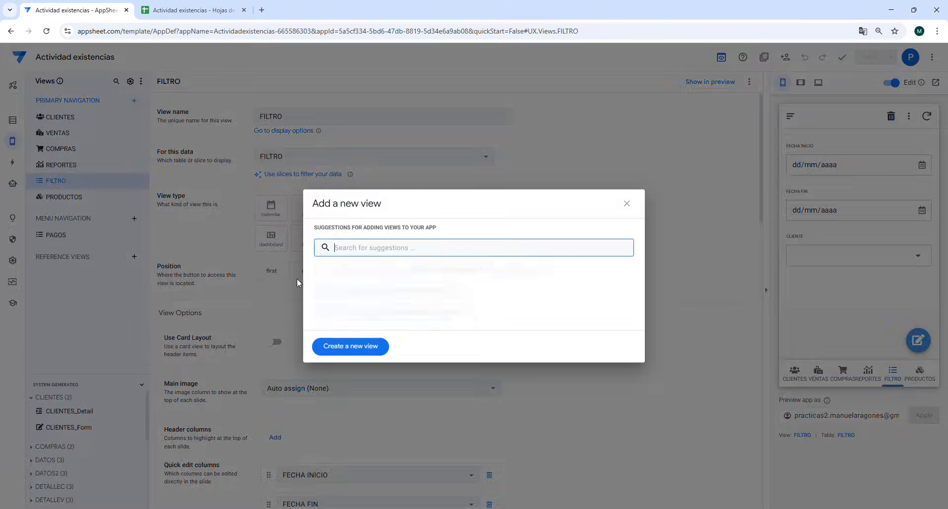
pyautogui.click(363, 349)
pyautogui.moveTo(308, 113); pyautogui.dragTo(221, 116)
pyautogui.write('VENTAS POR FECHA')
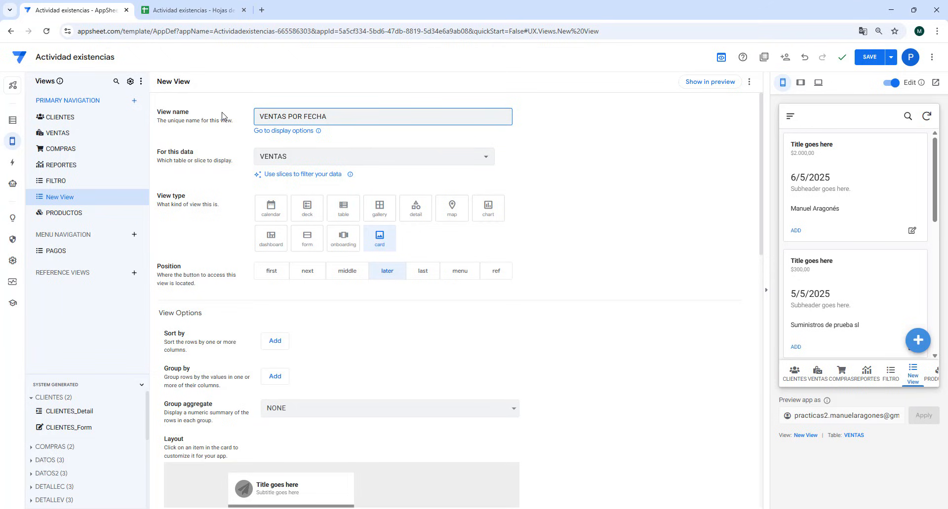
# - Base the new view on the VENTAS POR FECHA slice, set its view type to deck, and save the app
pyautogui.click(311, 156)
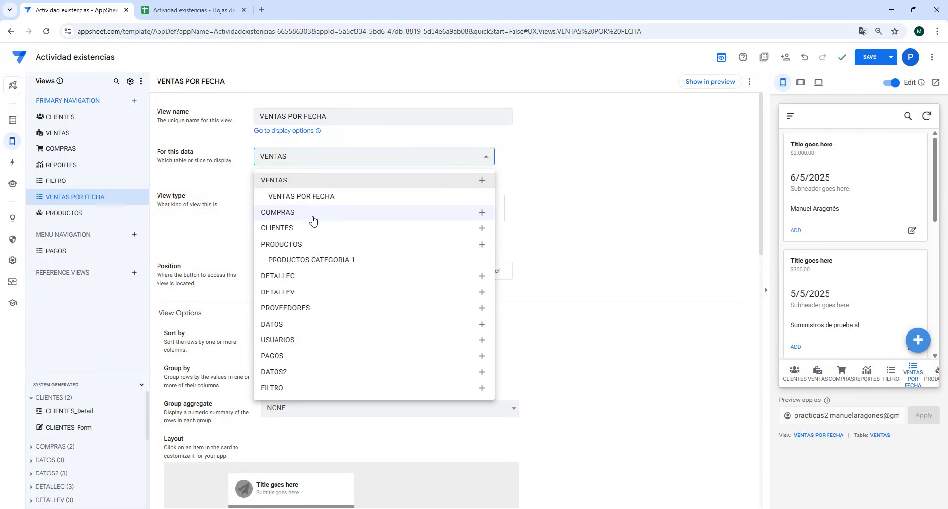
pyautogui.click(311, 197)
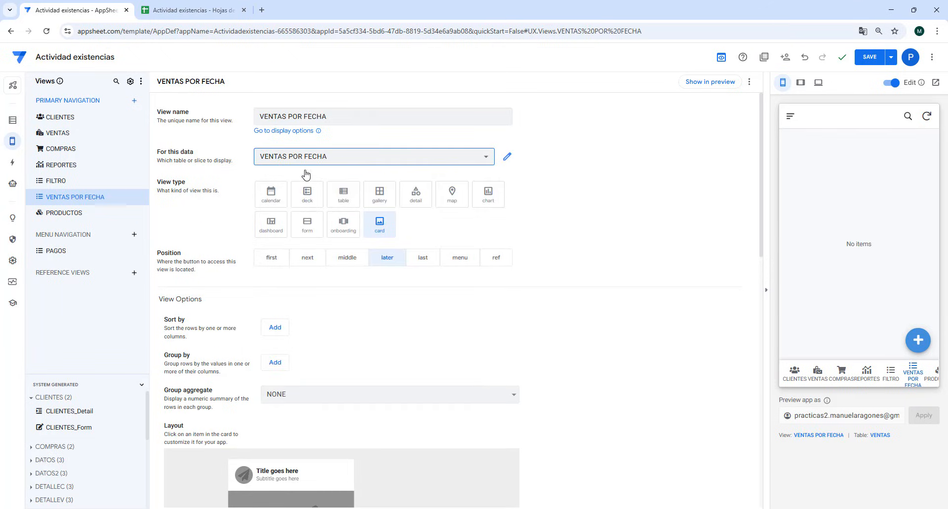
pyautogui.click(307, 195)
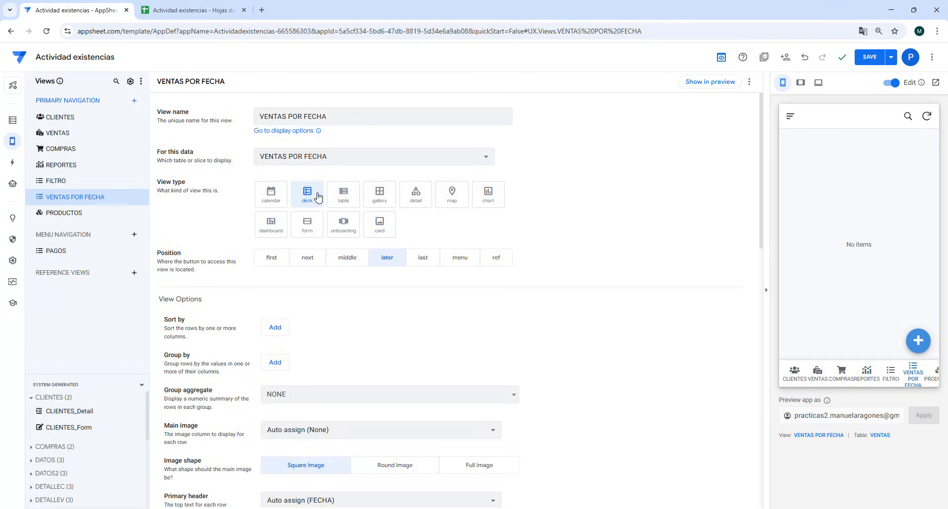
pyautogui.click(868, 59)
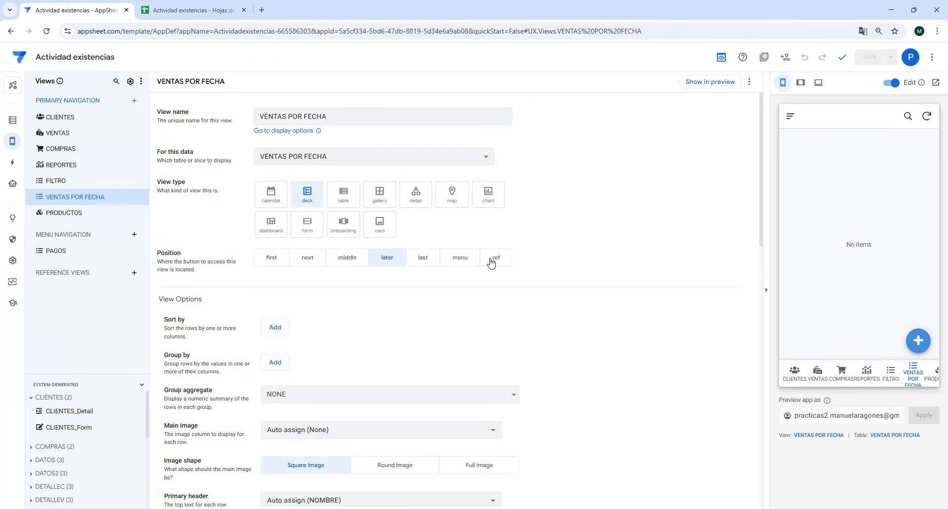
# - Set the position of both the VENTAS POR FECHA and FILTRO views to menu
pyautogui.click(460, 258)
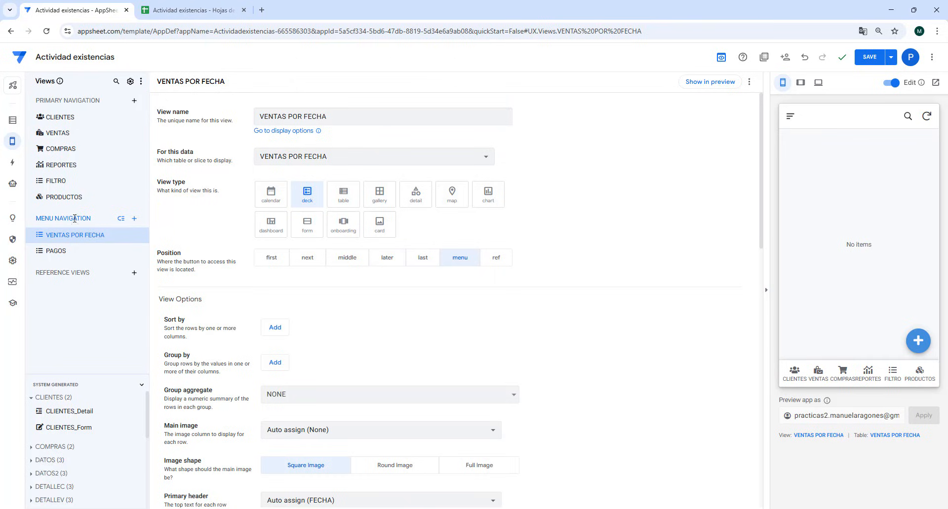
pyautogui.click(68, 182)
pyautogui.click(463, 273)
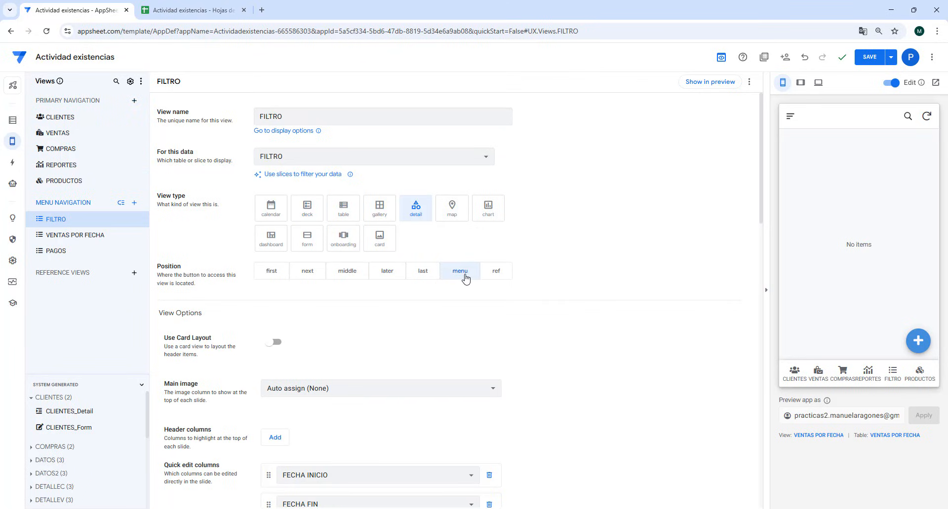
# - Open the VENTAS POR FECHA view in the app preview
pyautogui.click(790, 116)
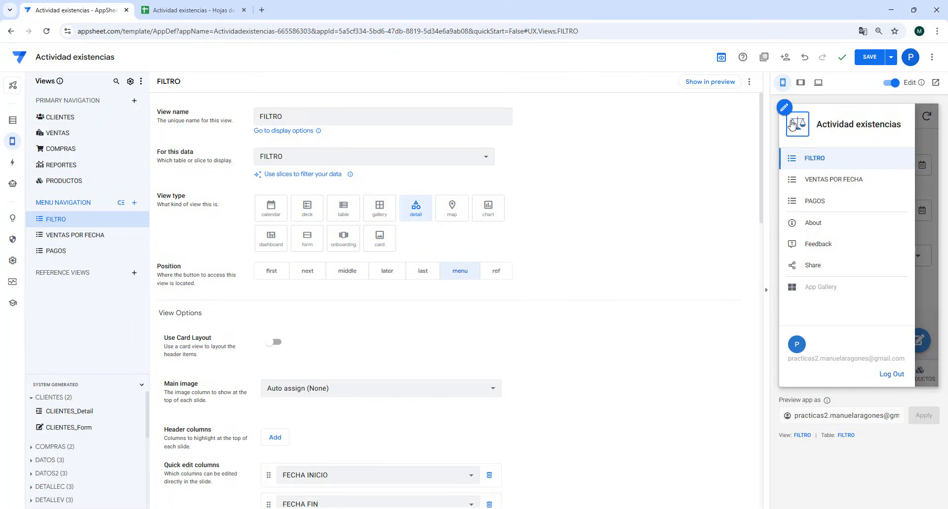
pyautogui.click(829, 180)
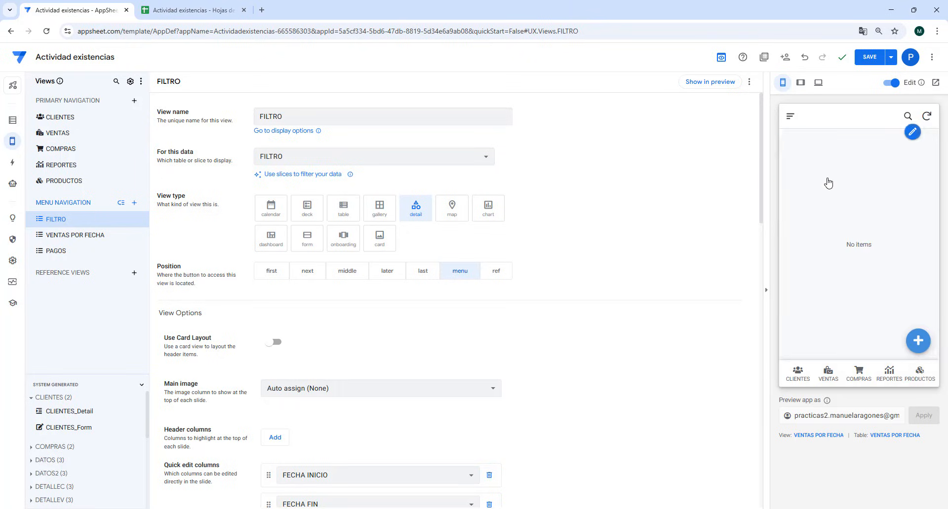
# - In the previewed app's FILTRO view, set FECHA INICIO to 01/05/2025 and FECHA FIN to 10/05/2025
pyautogui.click(790, 117)
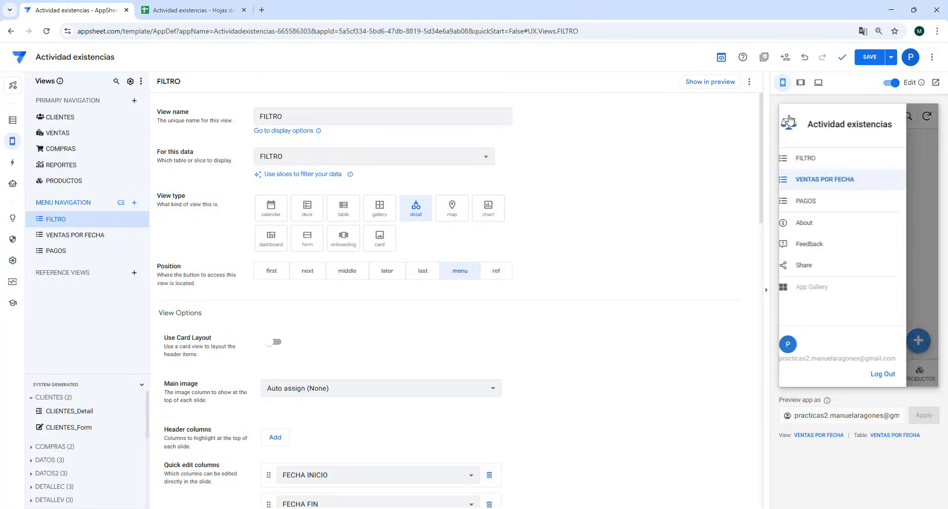
pyautogui.click(817, 157)
pyautogui.click(921, 165)
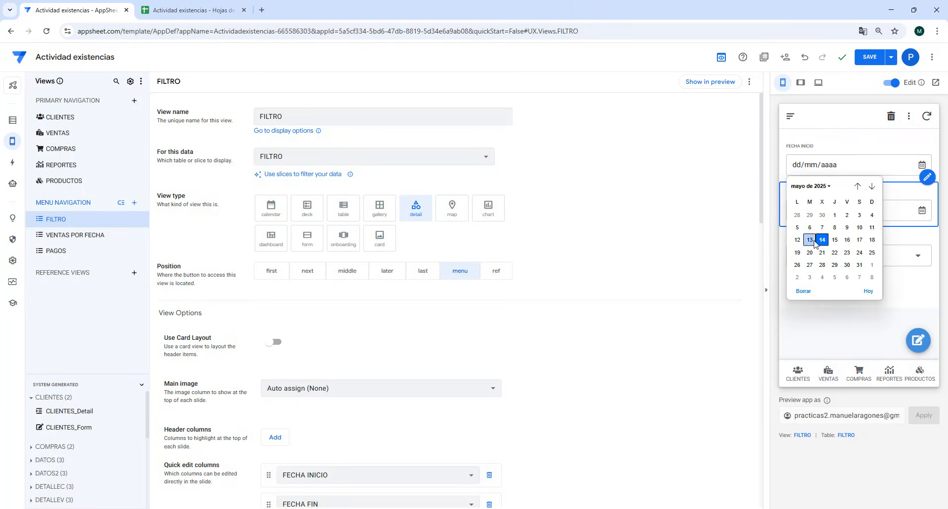
pyautogui.click(837, 216)
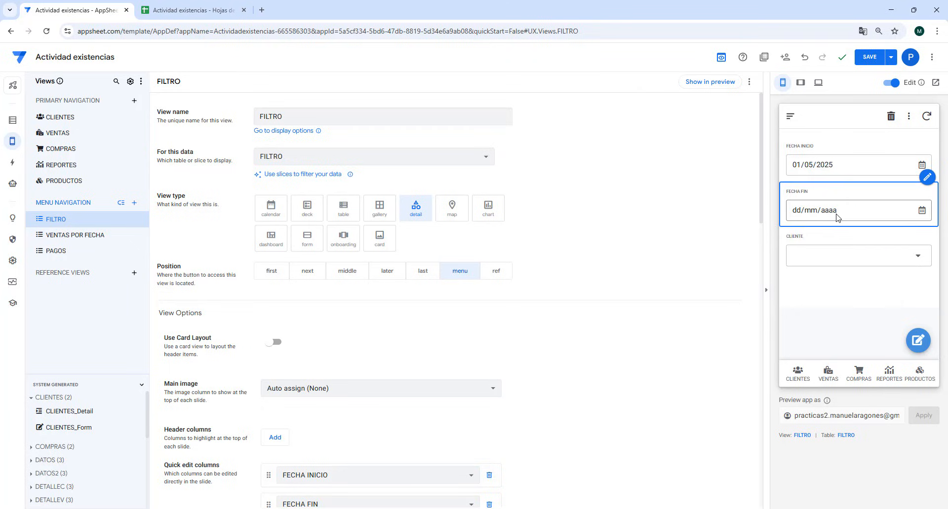
pyautogui.click(921, 211)
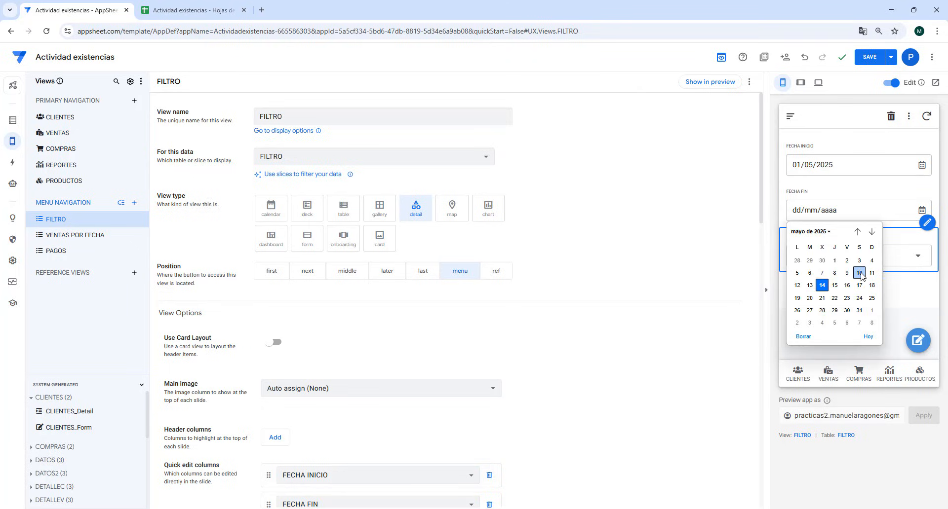
pyautogui.click(860, 273)
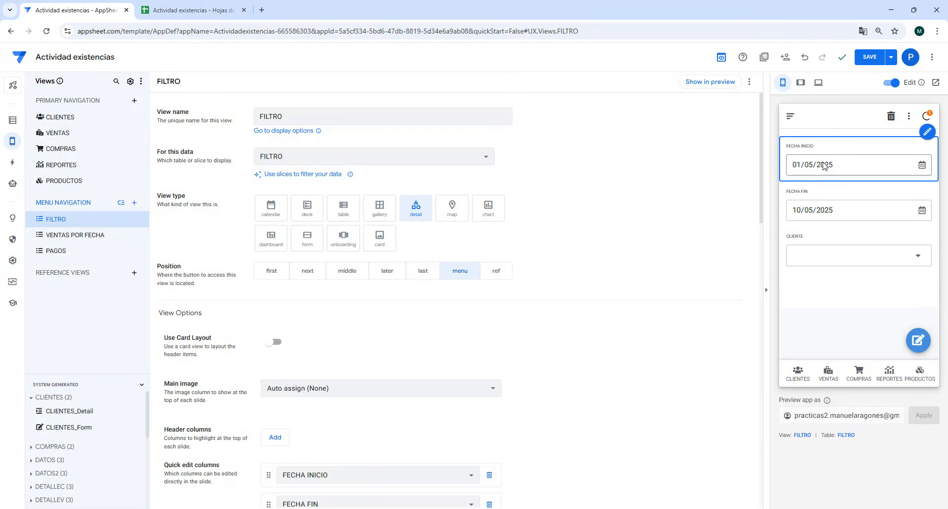
# - Open the VENTAS POR FECHA view in the app preview and bring up its settings in the editor
pyautogui.click(791, 122)
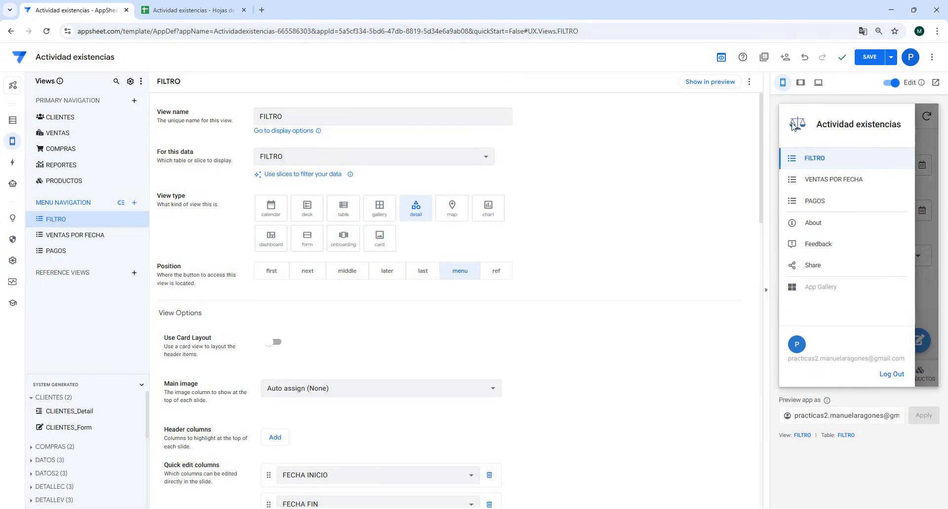
pyautogui.click(824, 180)
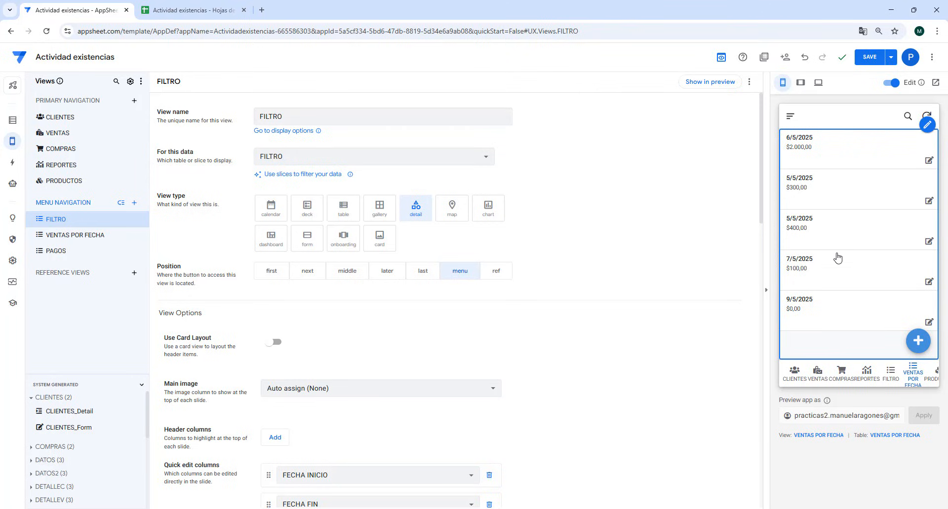
pyautogui.click(928, 125)
pyautogui.click(858, 144)
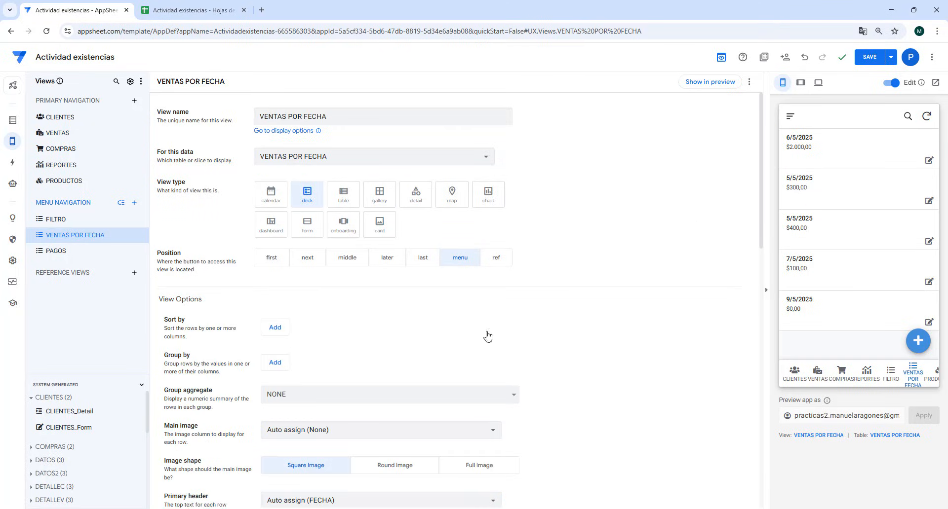
# - Set the VENTAS POR FECHA view's primary header to CLIENTE and its summary column to TOTAL VENTA, and save the app
pyautogui.scroll(-3, 474, 346)
pyautogui.scroll(-2, 463, 361)
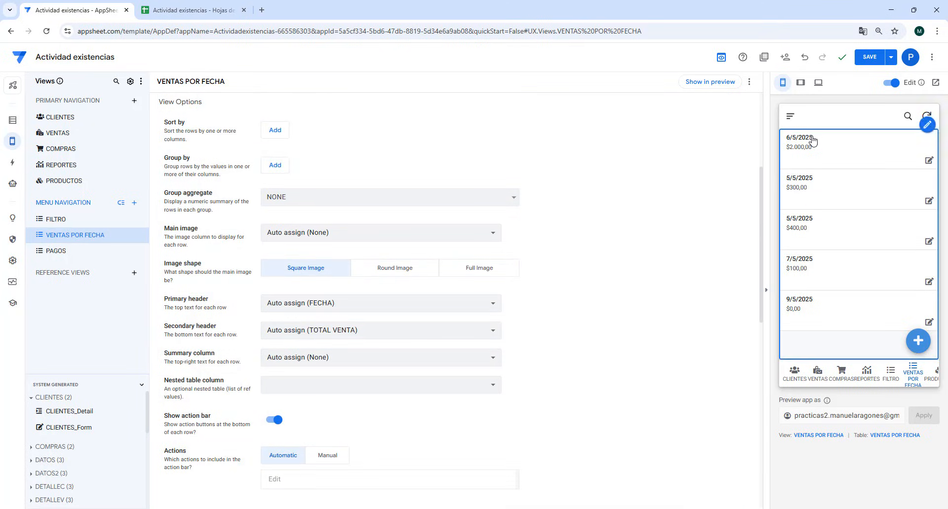
pyautogui.click(351, 302)
pyautogui.click(311, 392)
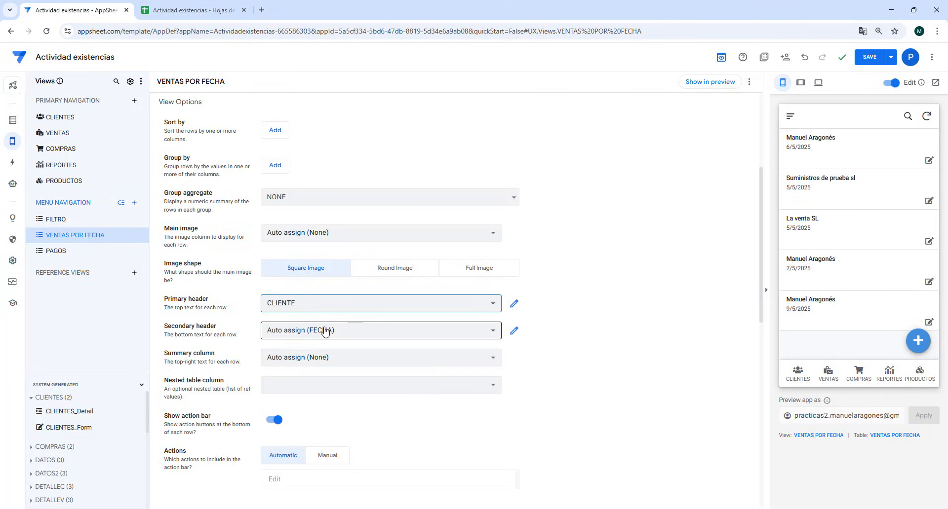
pyautogui.click(329, 358)
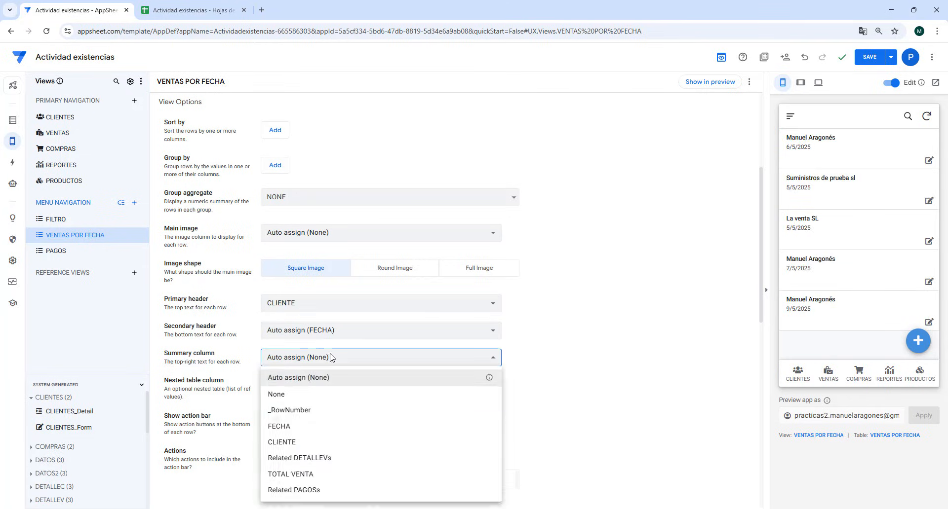
pyautogui.click(303, 474)
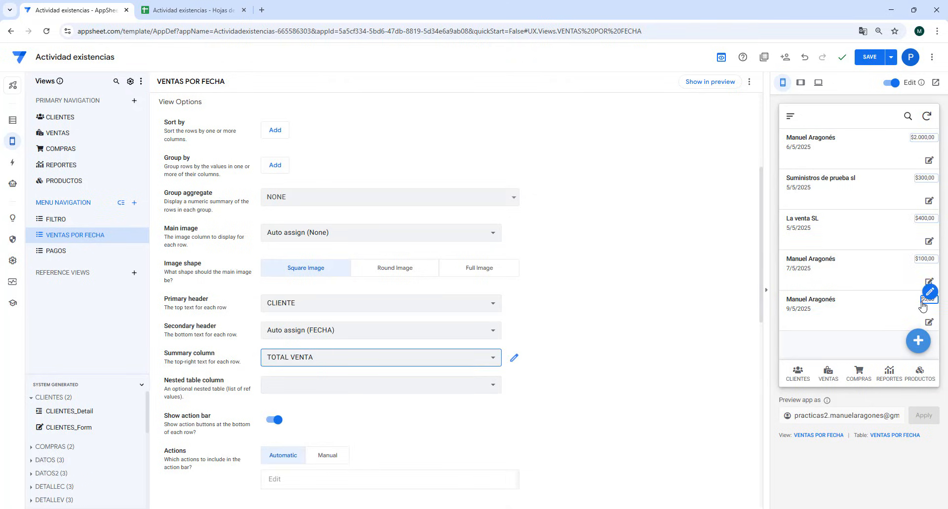
pyautogui.click(869, 58)
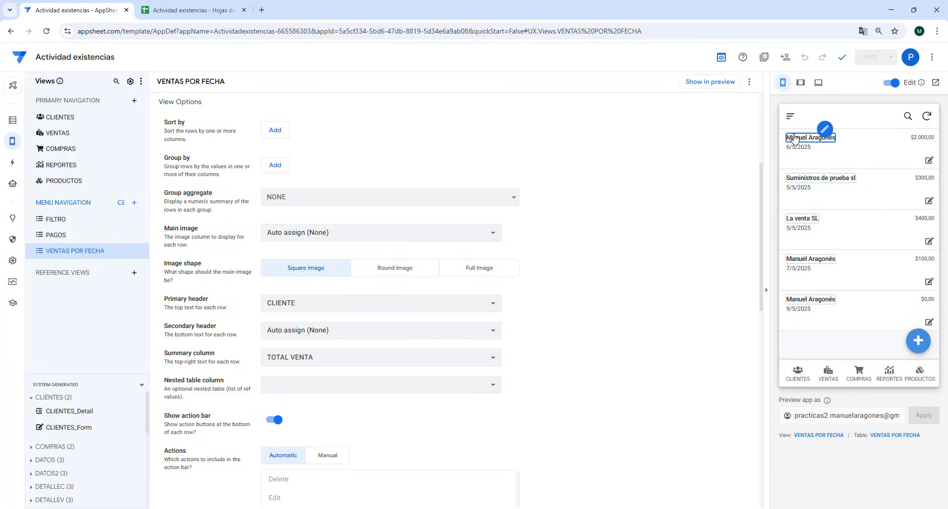
# - Check the FILTRO view in the app preview and return to the VENTAS POR FECHA view
pyautogui.click(791, 117)
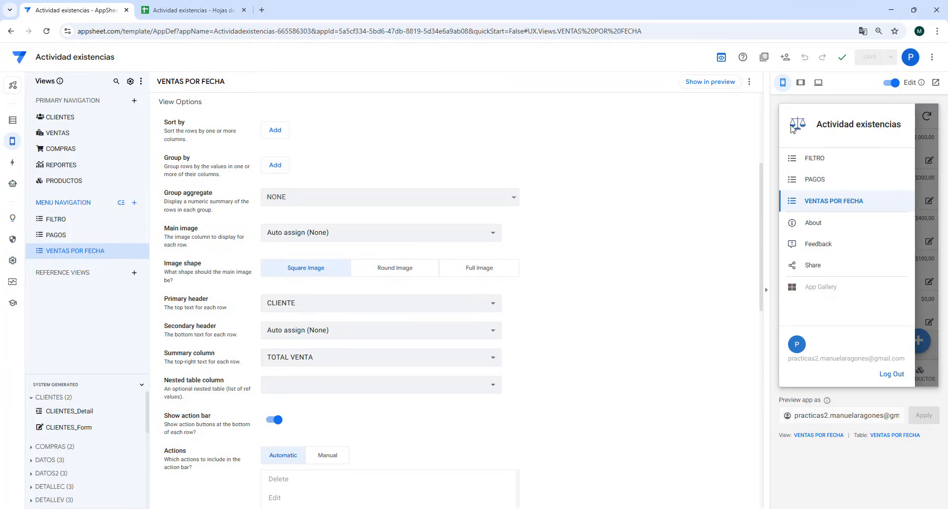
pyautogui.click(816, 159)
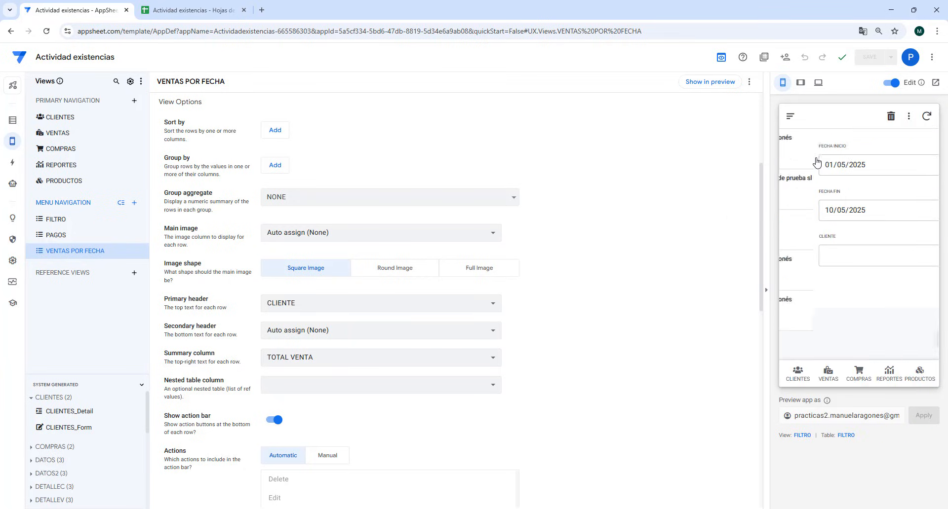
pyautogui.click(790, 116)
pyautogui.click(805, 200)
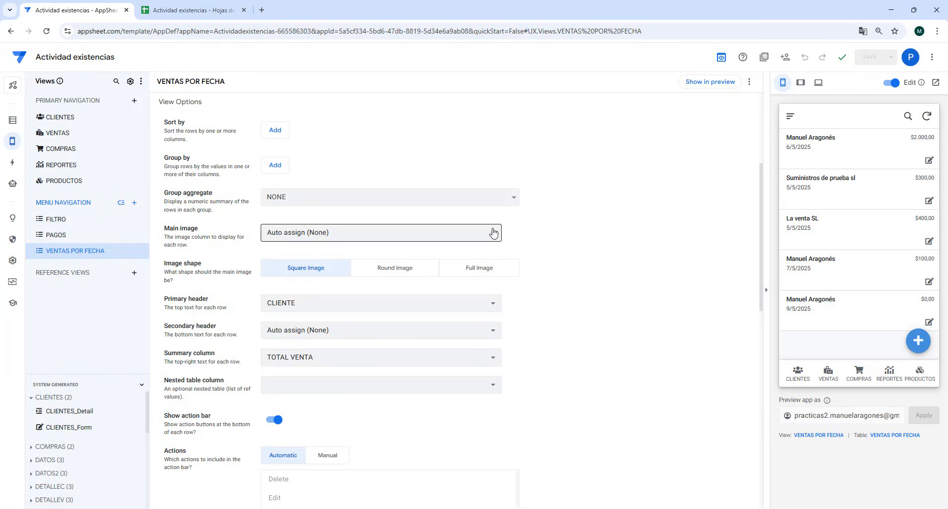
# - Set the position of the VENTAS POR FECHA and FILTRO views to ref, and check the previewed app's navigation list
pyautogui.scroll(5, 511, 230)
pyautogui.click(506, 262)
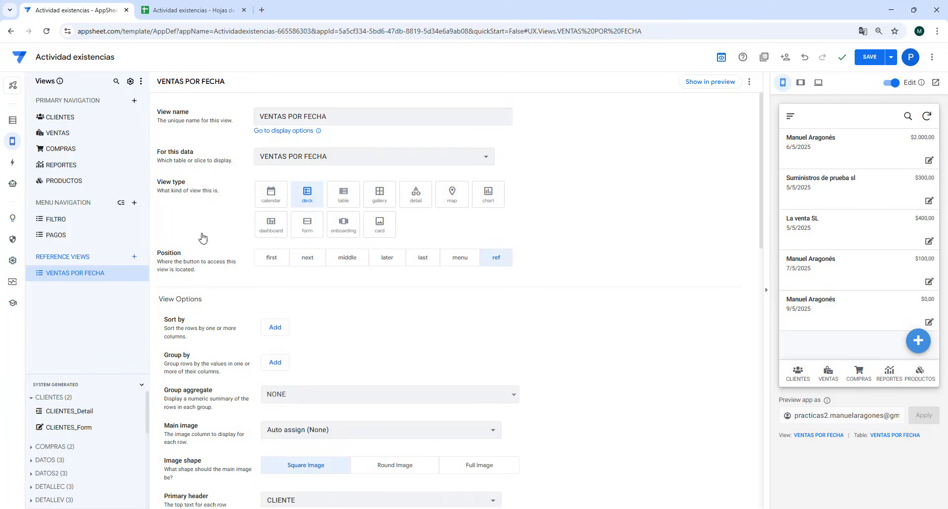
pyautogui.click(64, 224)
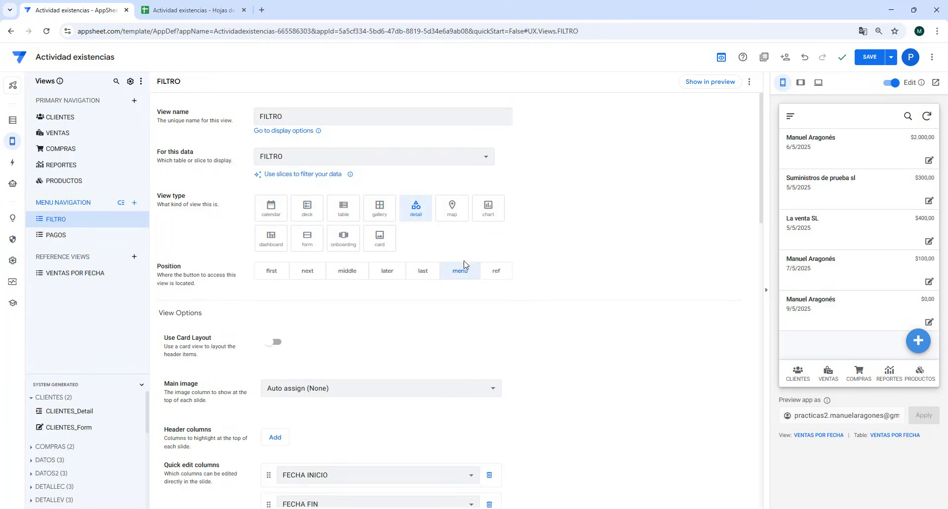
pyautogui.click(501, 277)
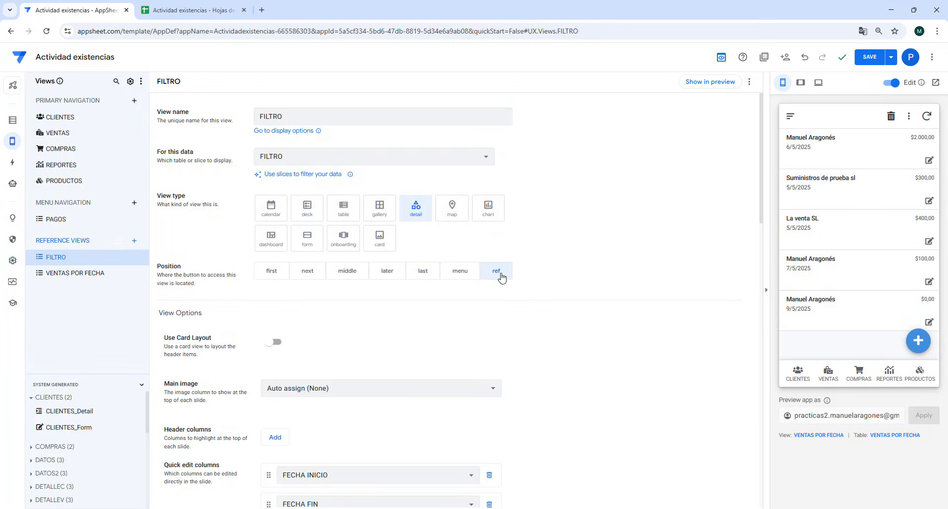
pyautogui.click(790, 117)
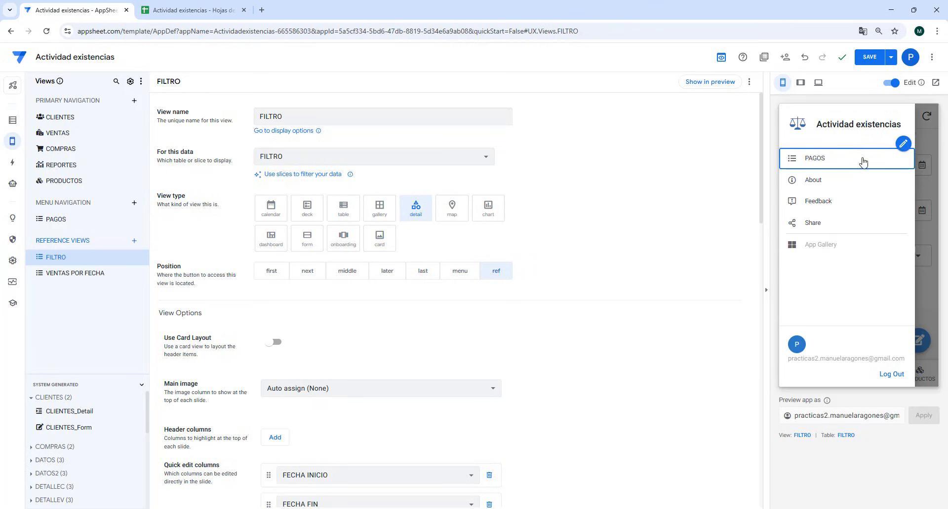
pyautogui.click(925, 248)
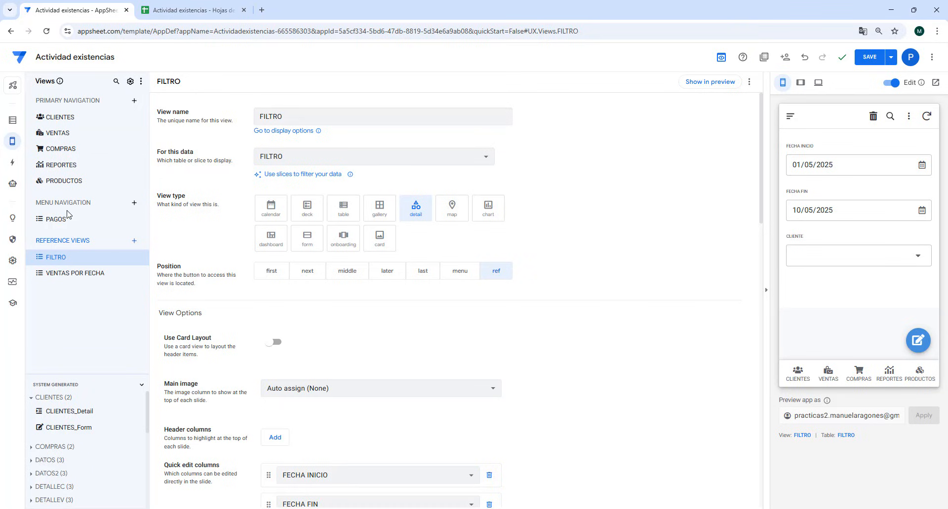
# - Create a new menu navigation view named DASHBOARD VENTAS with the dashboard view type
pyautogui.click(134, 207)
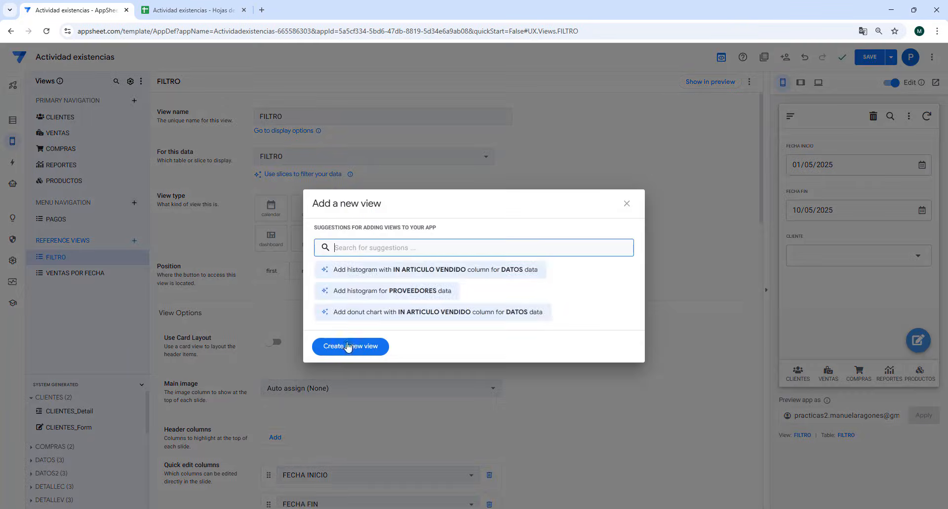
pyautogui.click(349, 345)
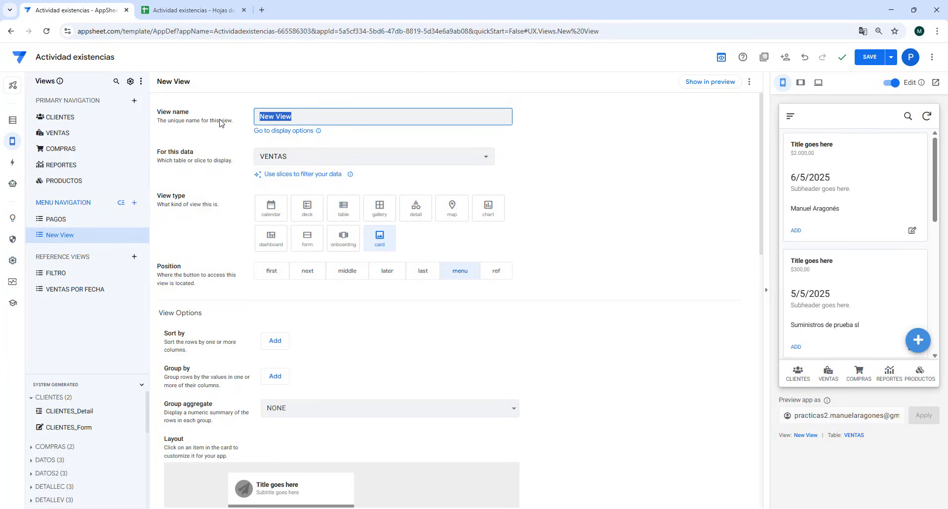
pyautogui.write('DASHBOARD VENTAS')
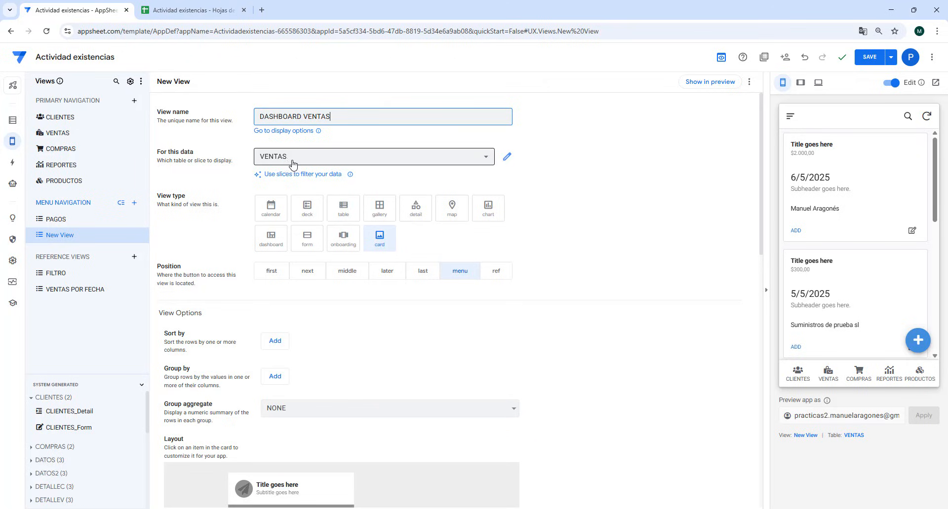
pyautogui.click(270, 240)
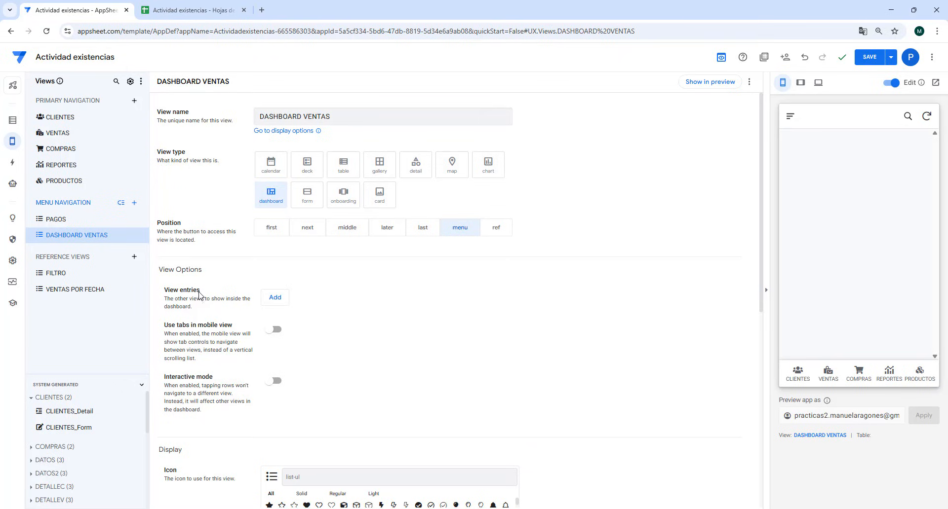
# - Add FILTRO and VENTAS POR FECHA as the view entries of the DASHBOARD VENTAS view
pyautogui.click(275, 297)
pyautogui.click(295, 301)
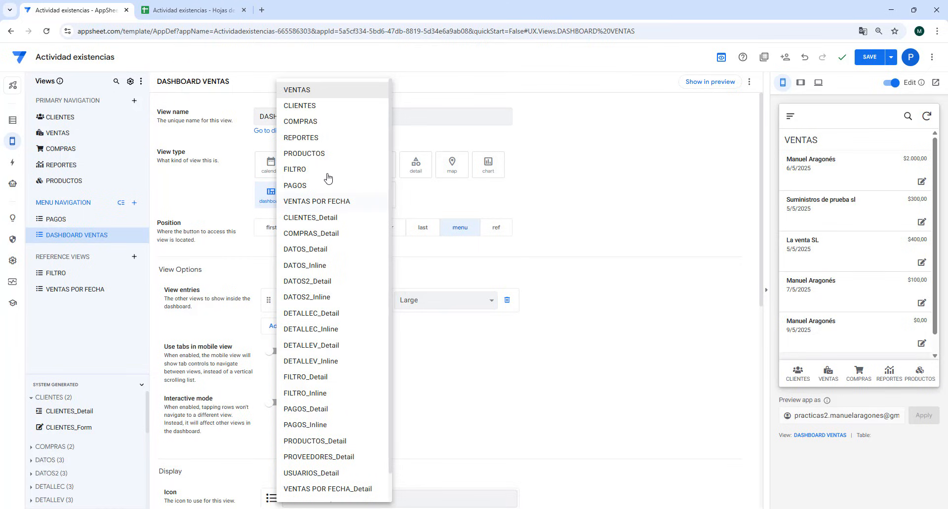
pyautogui.click(305, 170)
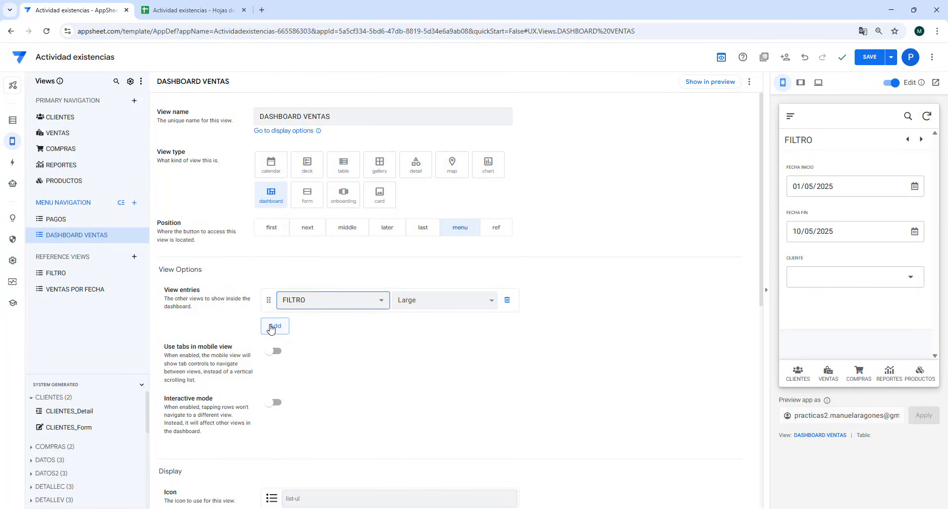
pyautogui.click(275, 325)
pyautogui.click(293, 327)
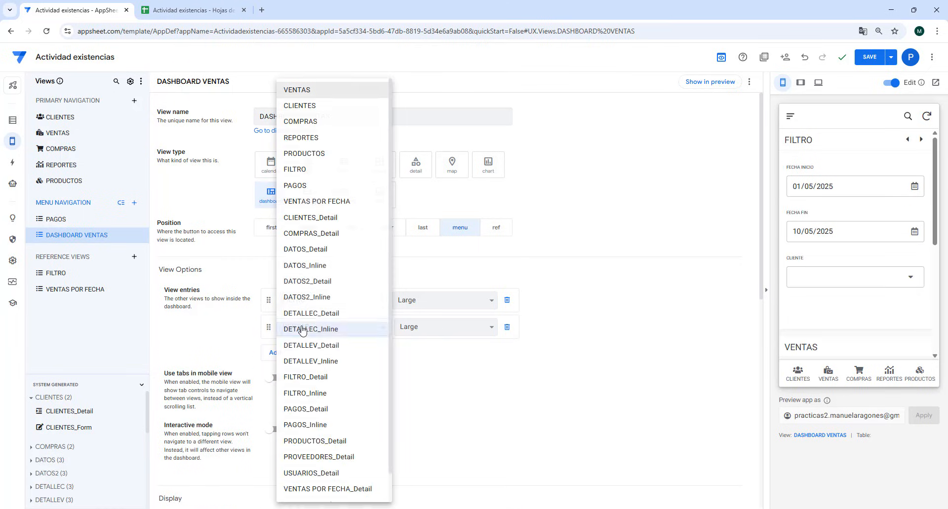
pyautogui.click(319, 202)
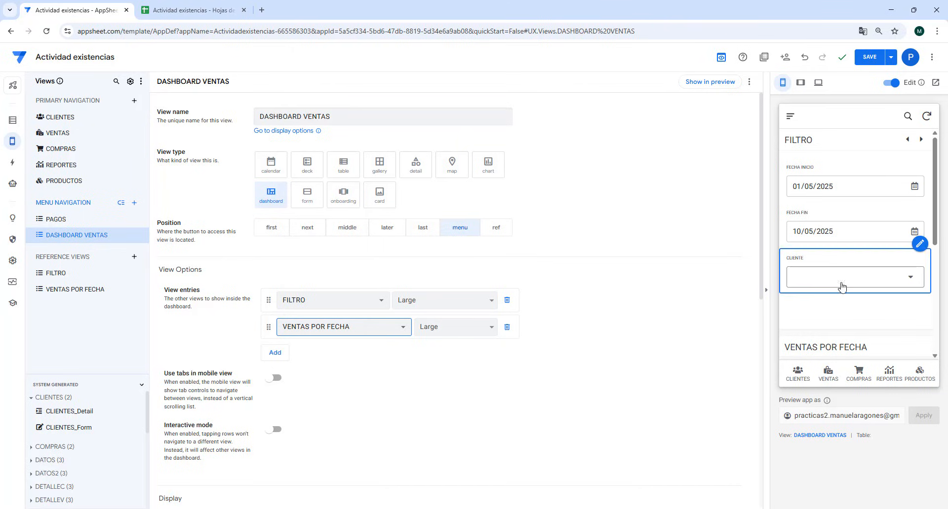
# - Examine the dashboard in the mobile preview, and the FILTRO and VENTAS POR FECHA views in the desktop preview
pyautogui.scroll(-4, 810, 307)
pyautogui.scroll(4, 839, 292)
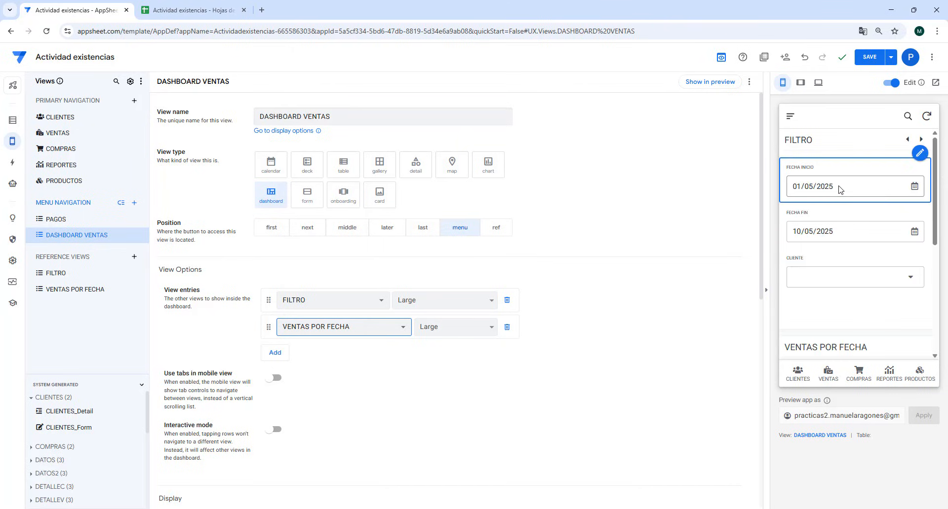
pyautogui.scroll(-5, 846, 282)
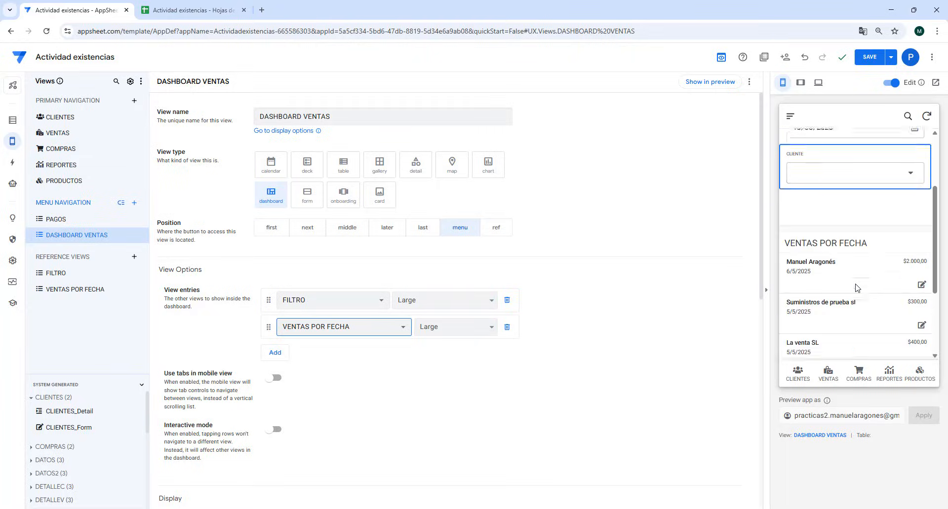
pyautogui.scroll(5, 846, 281)
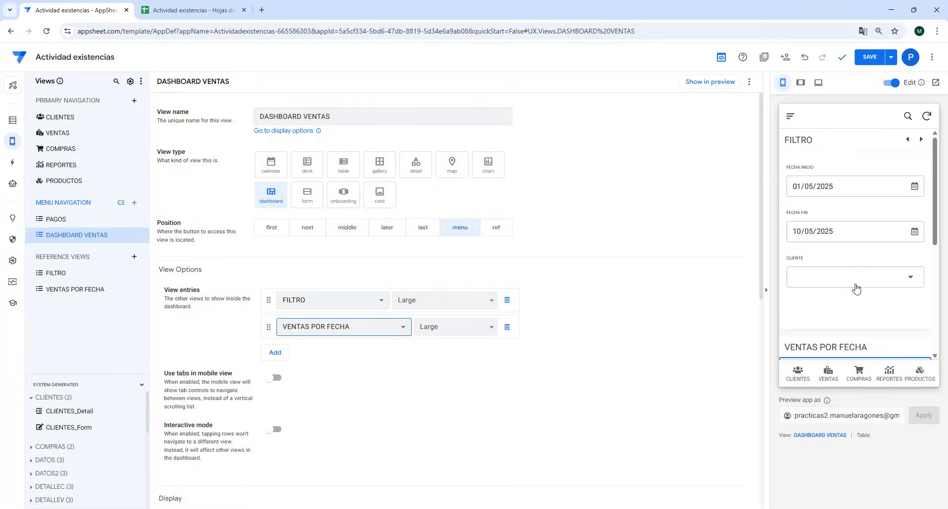
pyautogui.click(818, 84)
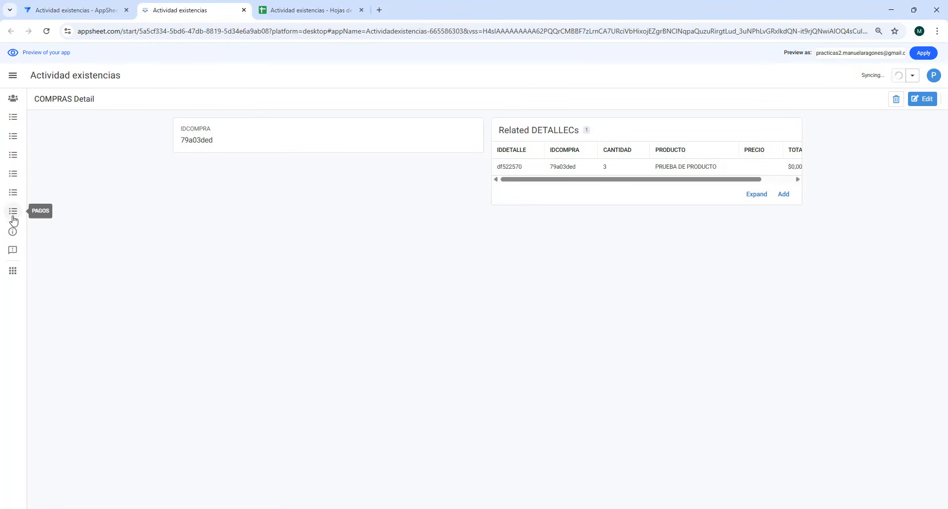
pyautogui.click(10, 196)
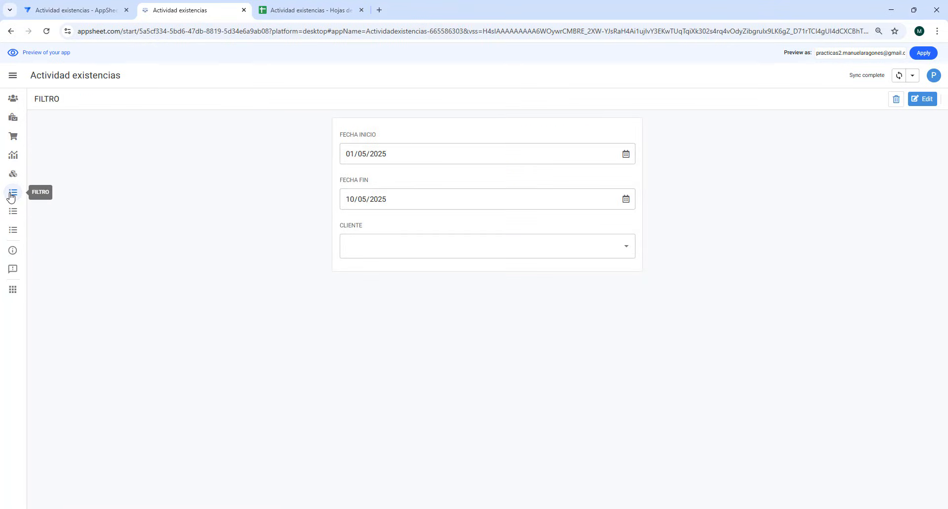
pyautogui.click(13, 232)
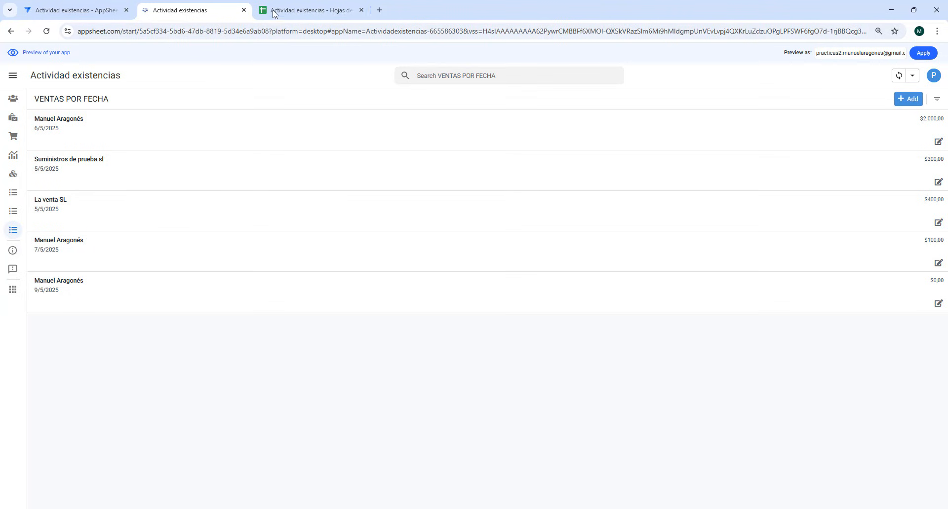
pyautogui.click(244, 10)
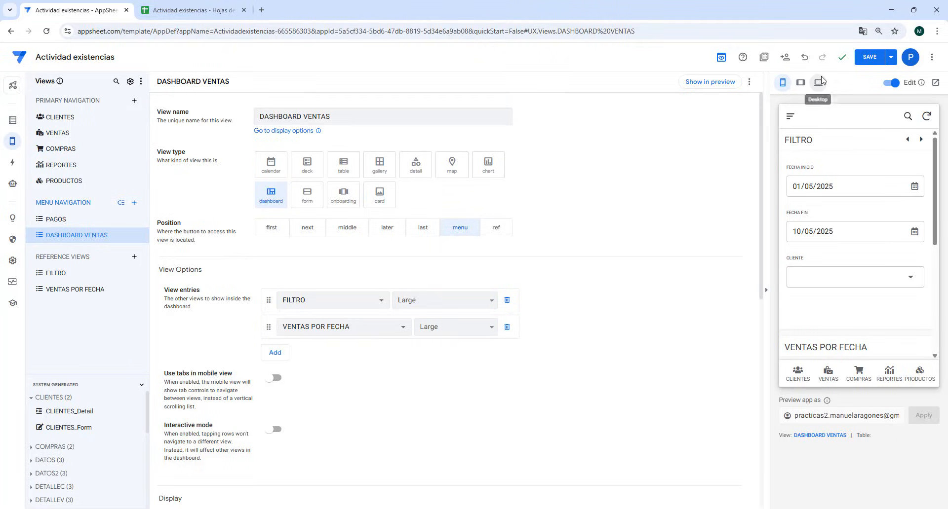
# - Save the app and open the DASHBOARD VENTAS view in the desktop preview
pyautogui.click(870, 57)
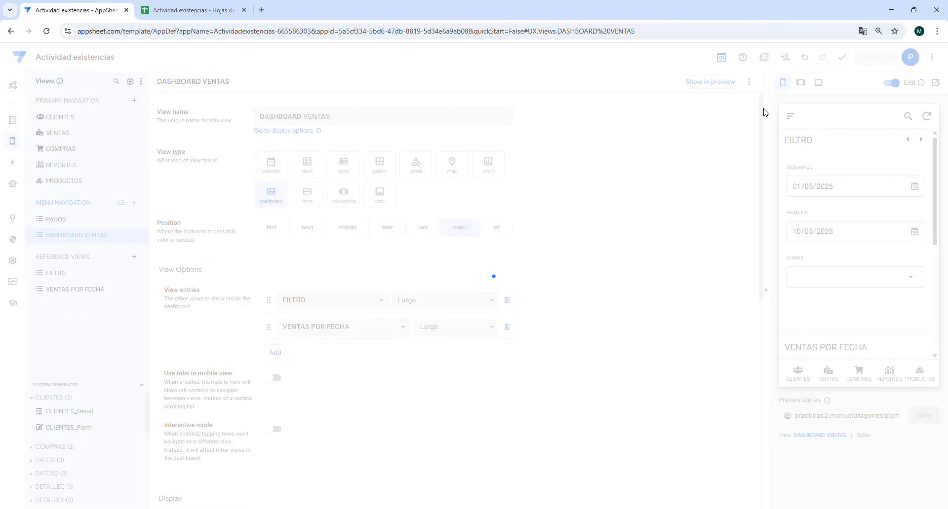
pyautogui.click(818, 84)
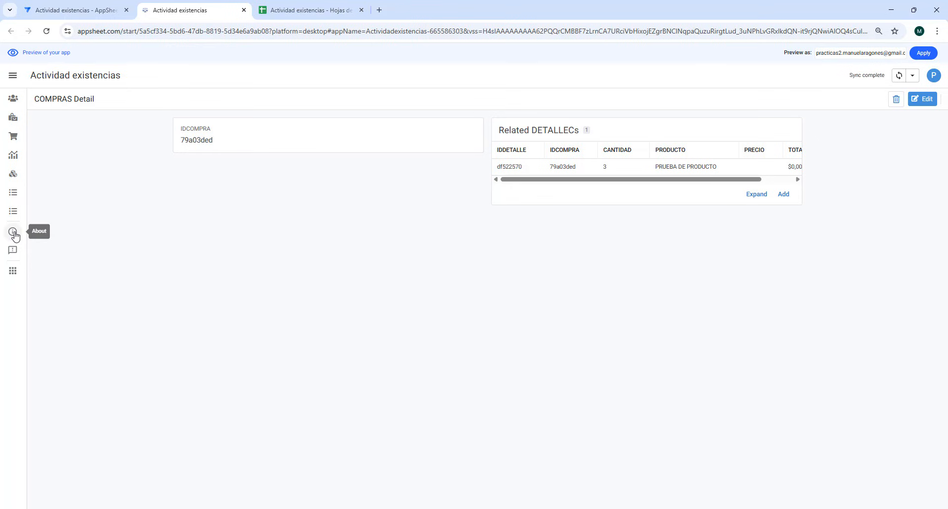
pyautogui.click(14, 197)
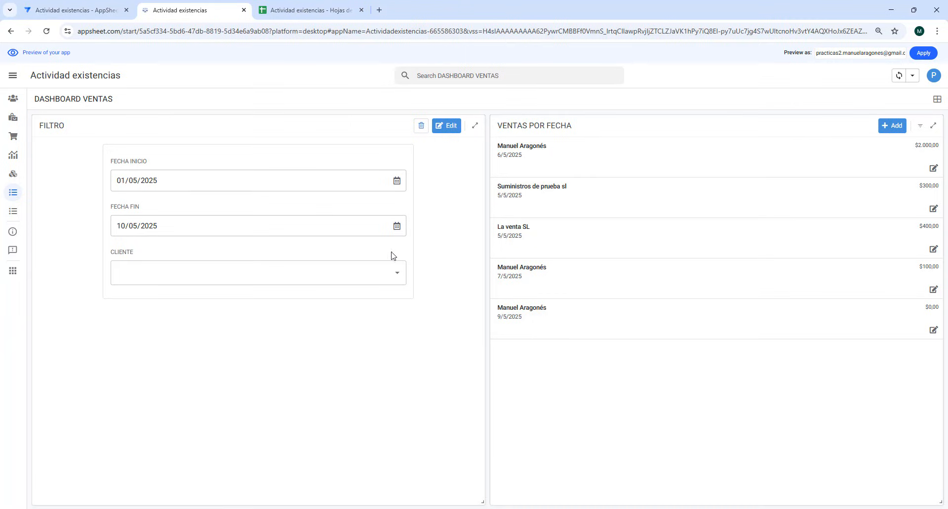
# - Try the dashboard's CLIENTE filter with each listed client in turn, finishing with La venta SL selected
pyautogui.click(398, 274)
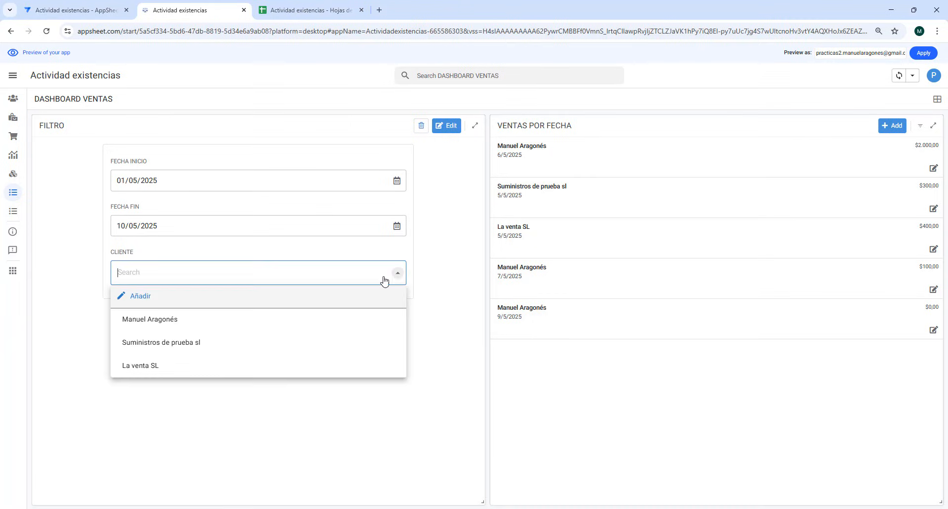
pyautogui.click(197, 329)
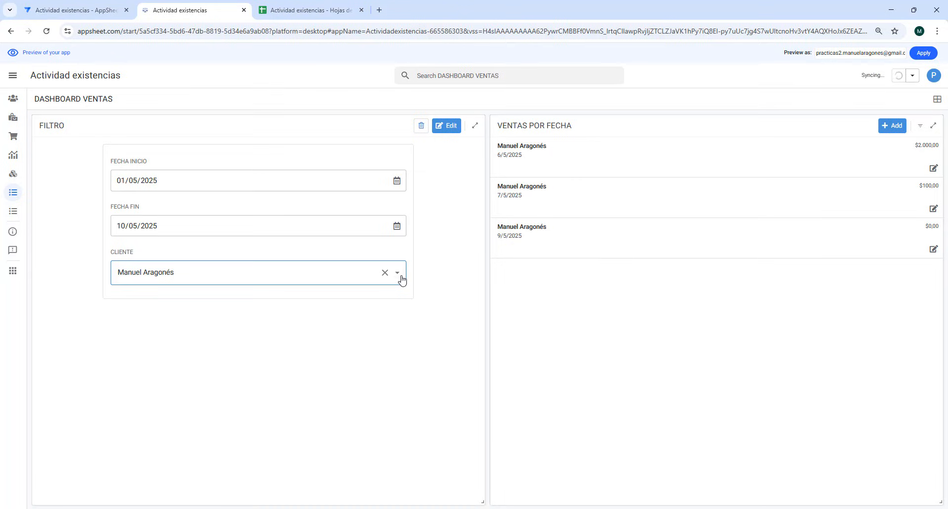
pyautogui.click(399, 280)
pyautogui.click(201, 343)
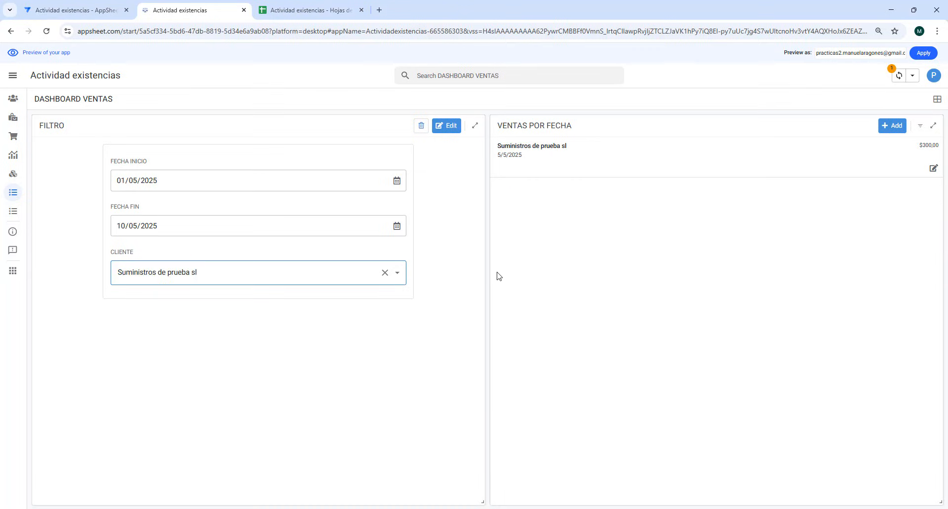
pyautogui.click(399, 277)
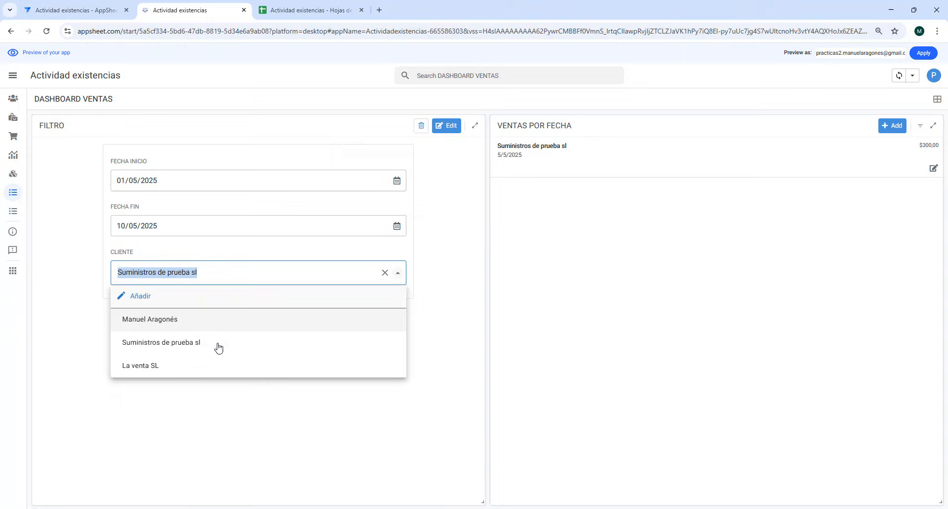
pyautogui.click(192, 367)
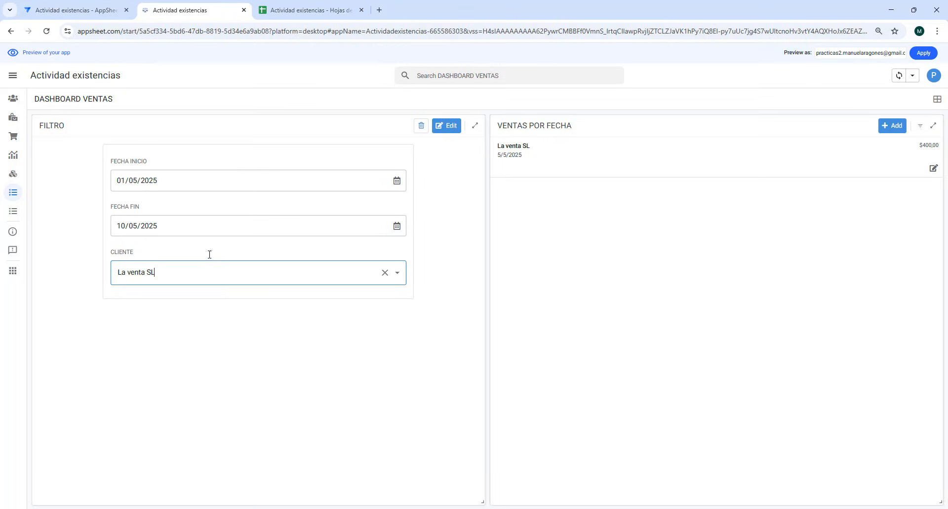
# - Return to the app editor and add a virtual column named TOTAL to the FILTRO table
pyautogui.click(75, 11)
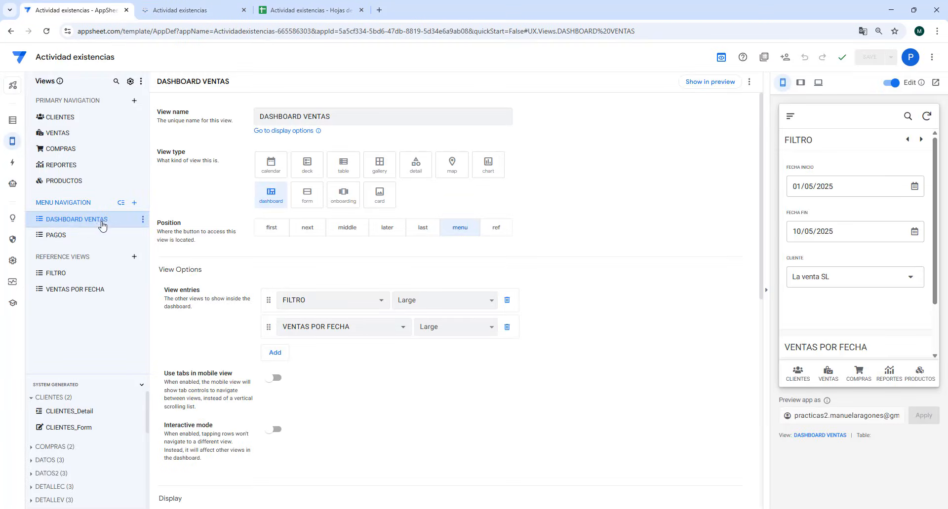
pyautogui.click(12, 120)
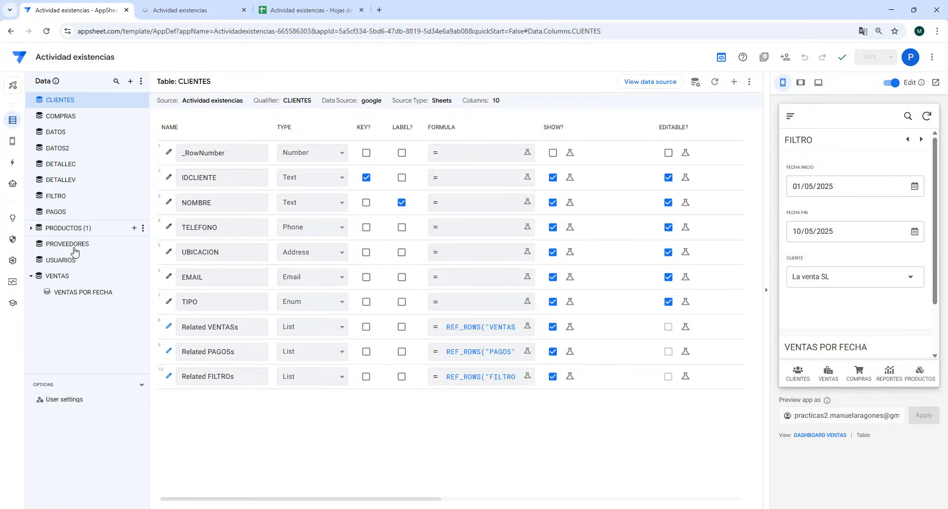
pyautogui.click(63, 198)
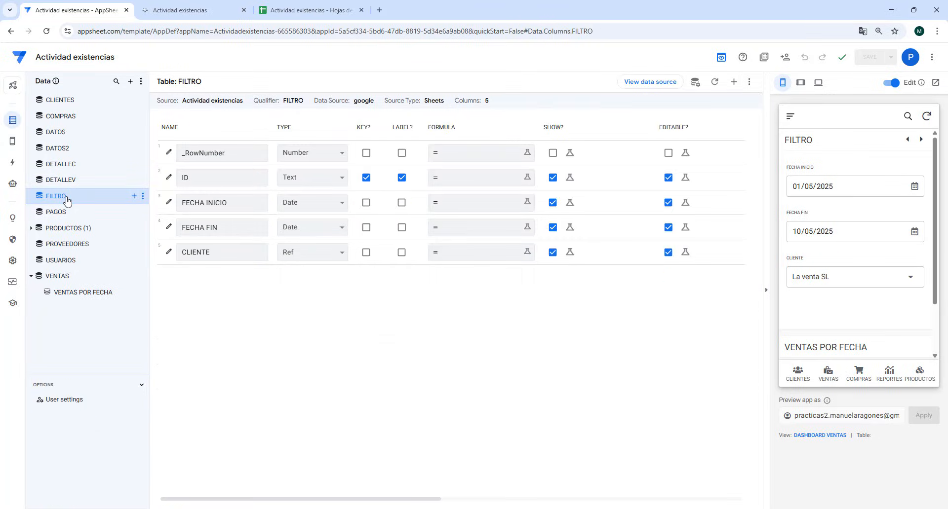
pyautogui.click(734, 82)
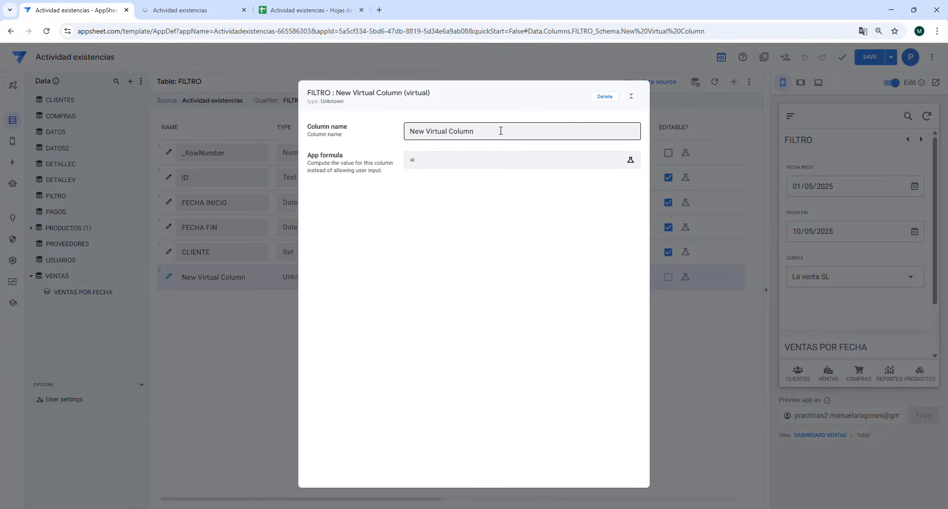
pyautogui.moveTo(499, 130); pyautogui.dragTo(399, 134)
pyautogui.write('TOTAL')
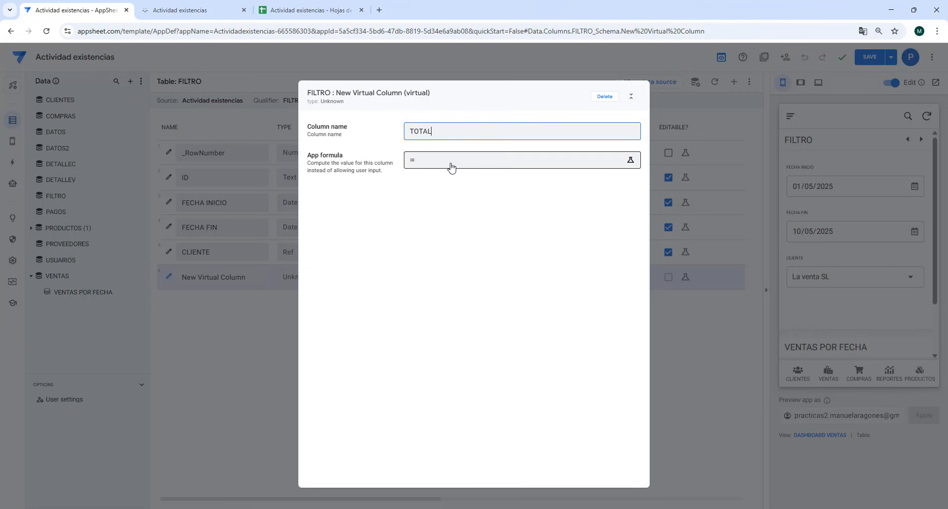
# - Set the TOTAL column's app formula to SUM(SELECT(VENTAS[TOTAL VENTA],)), leaving the row condition empty, and finish the column setup
pyautogui.click(428, 163)
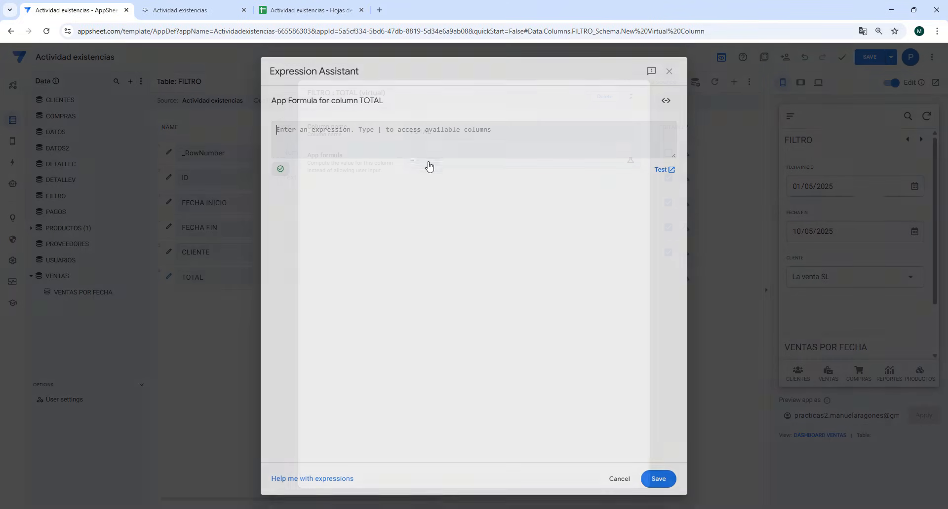
pyautogui.write('SUM')
pyautogui.press('Return')
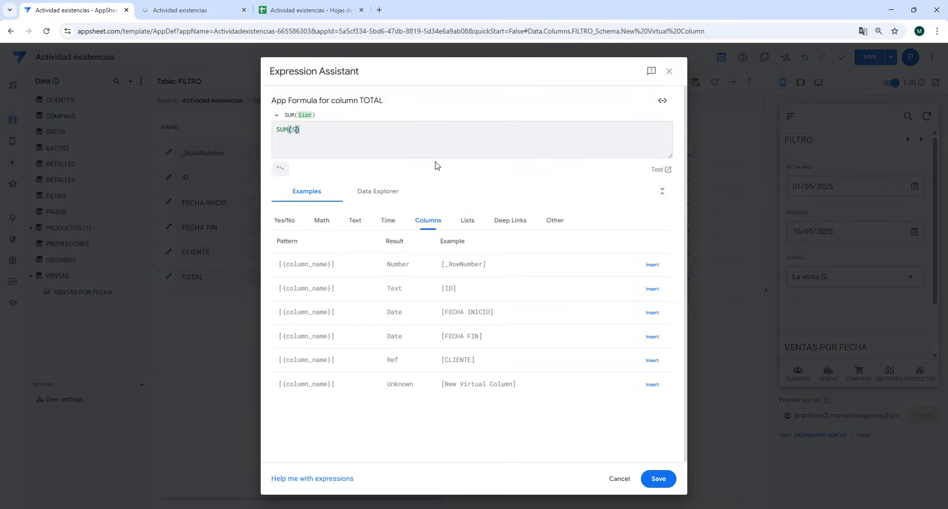
pyautogui.write('SELECT')
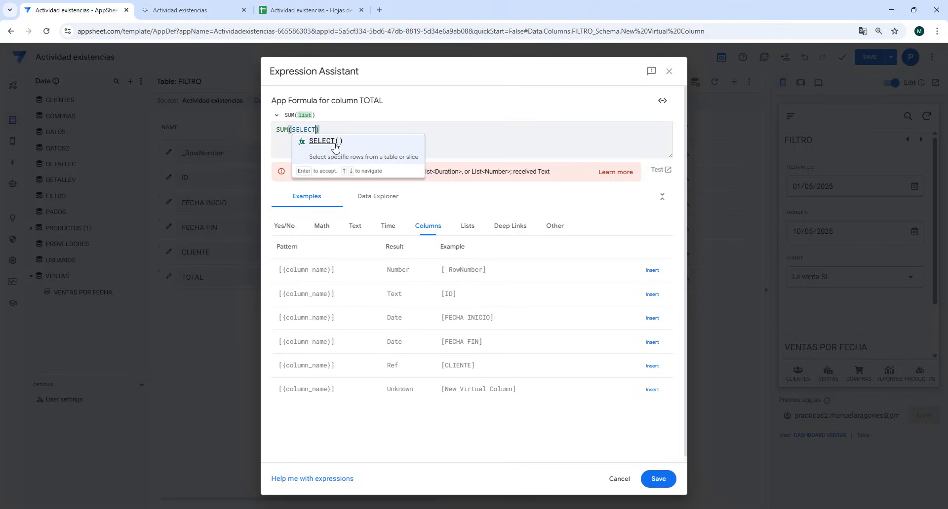
pyautogui.press('Return')
pyautogui.write('VENT')
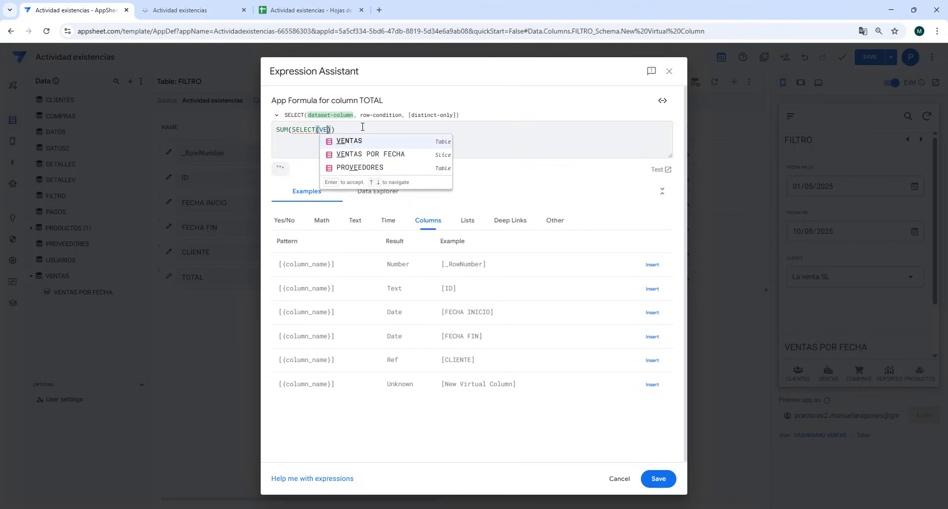
pyautogui.click(357, 142)
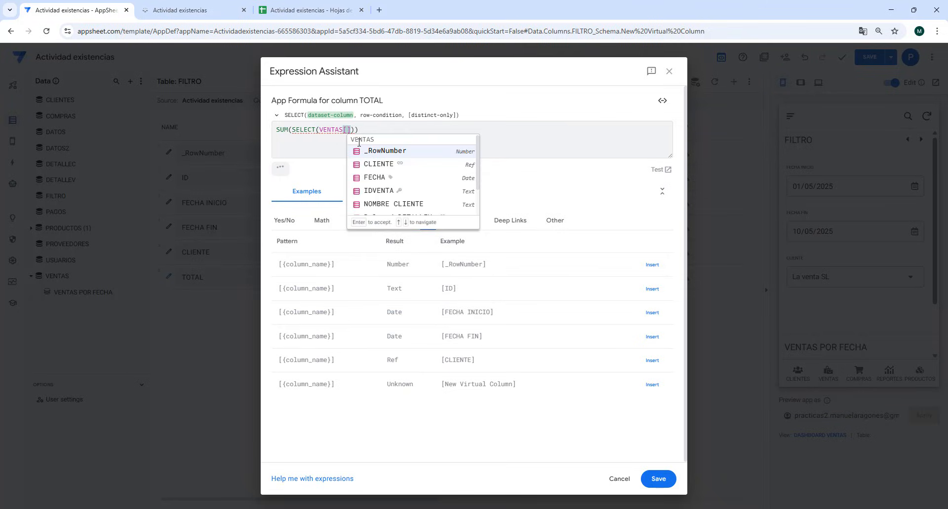
pyautogui.scroll(-1, 395, 193)
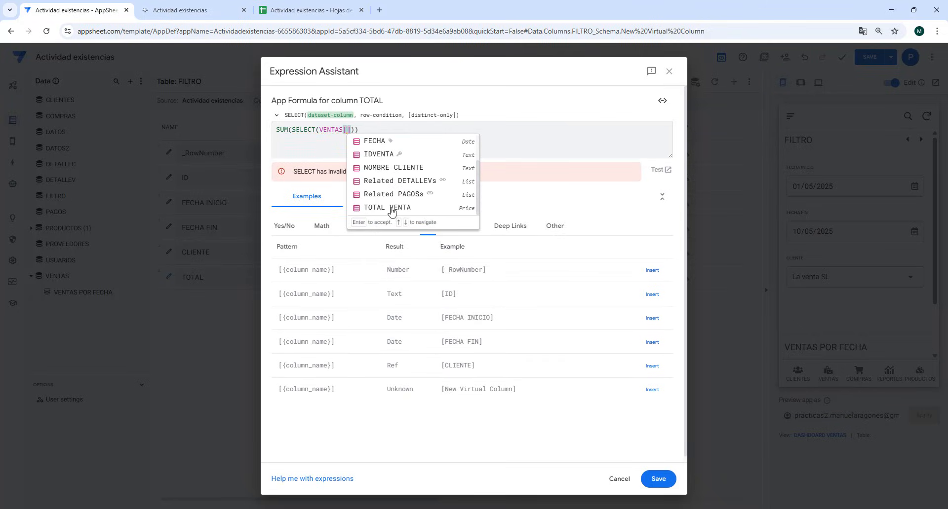
pyautogui.click(390, 211)
pyautogui.write(',')
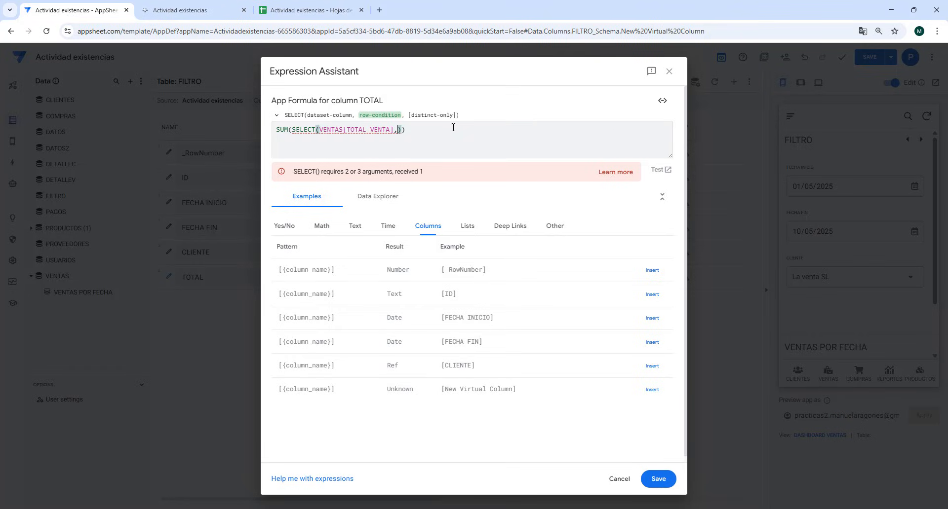
pyautogui.click(660, 479)
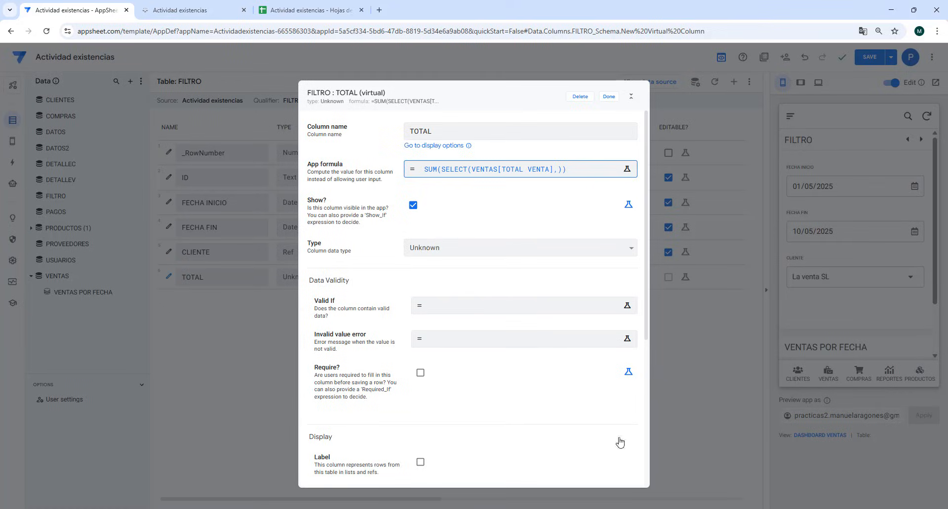
pyautogui.click(607, 99)
# - Copy the full row filter condition of the VENTAS POR FECHA slice, leaving the slice's expression unchanged
pyautogui.click(94, 293)
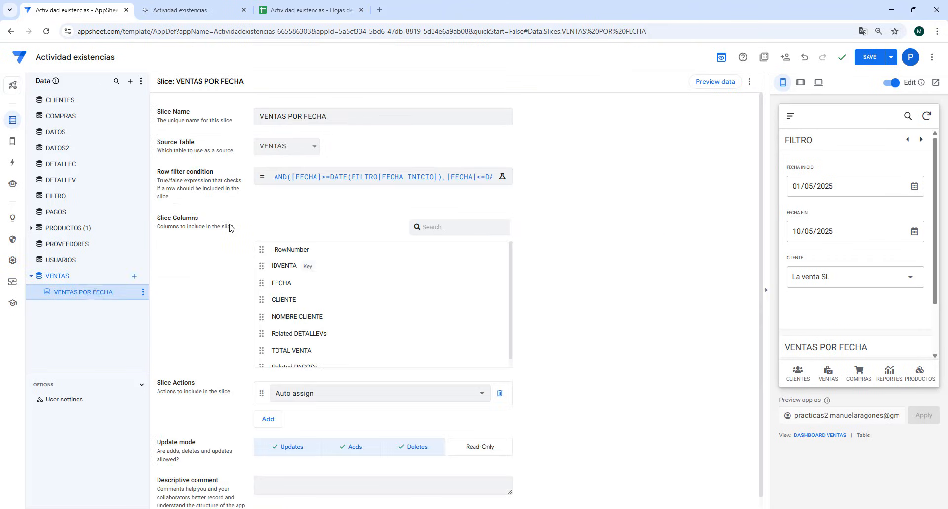
pyautogui.click(360, 179)
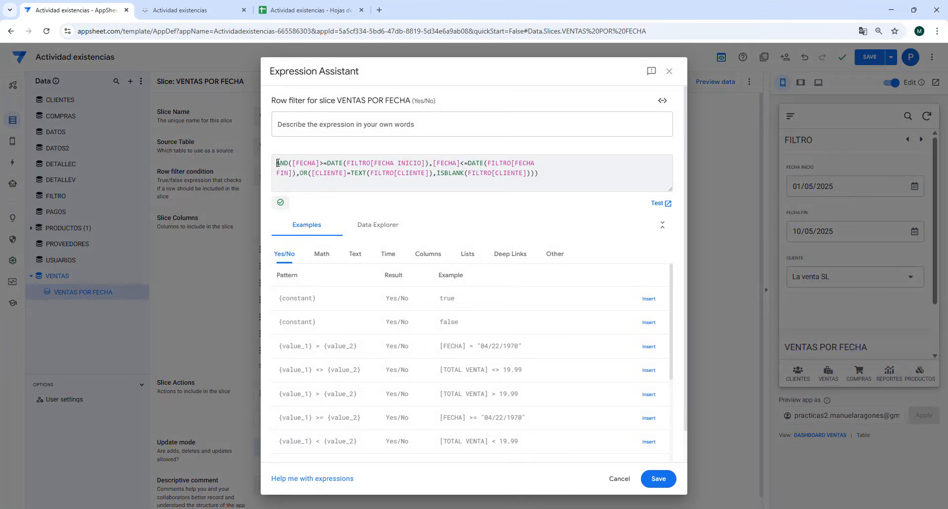
pyautogui.moveTo(278, 163); pyautogui.dragTo(550, 173)
pyautogui.hotkey('ctrl', 'c')
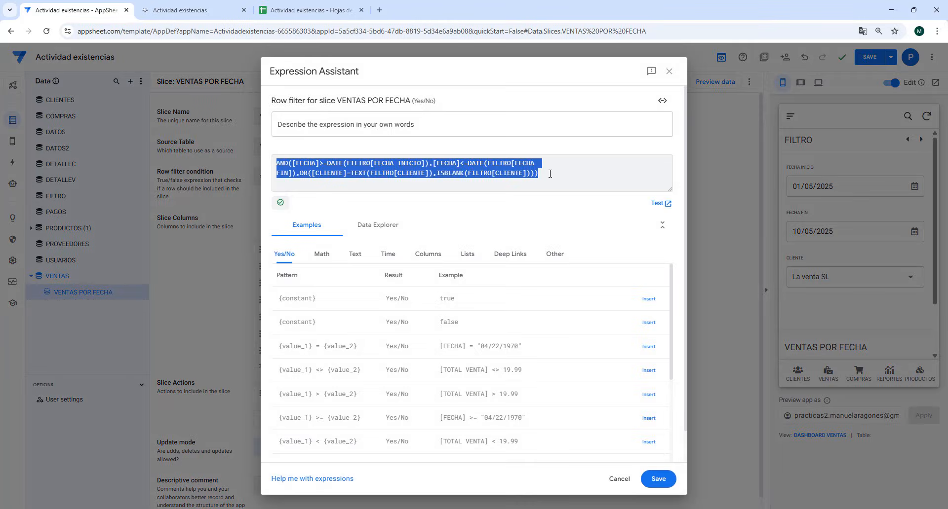
pyautogui.rightClick(446, 172)
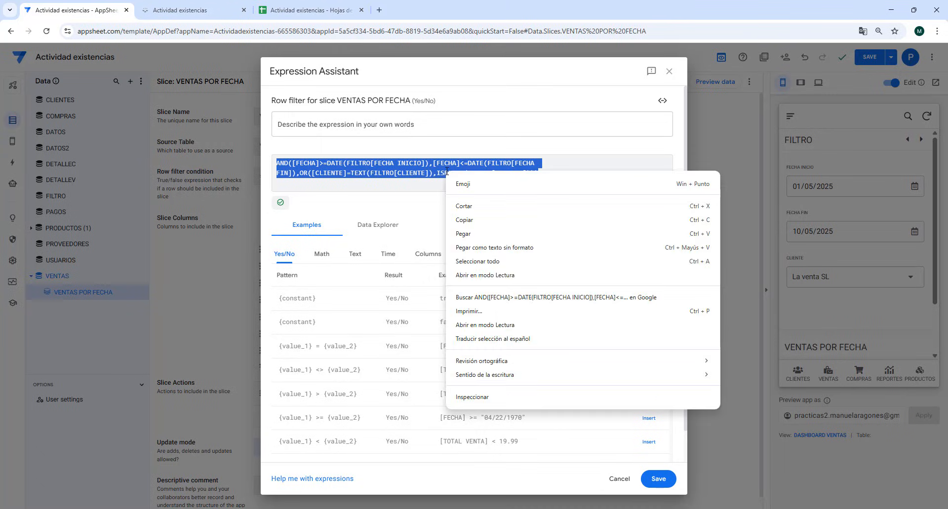
pyautogui.click(464, 221)
pyautogui.click(619, 480)
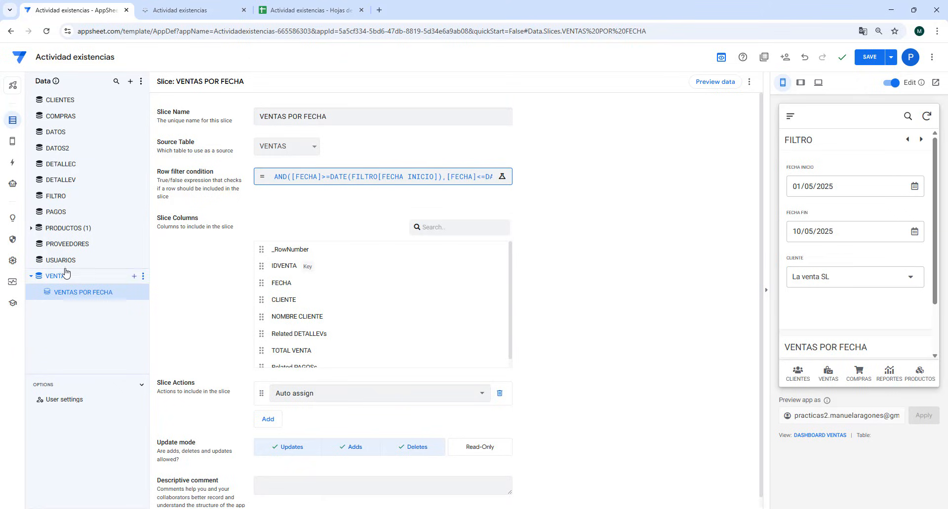
# - Paste the copied AND condition as the SELECT row condition in the FILTRO table's TOTAL formula
pyautogui.click(63, 196)
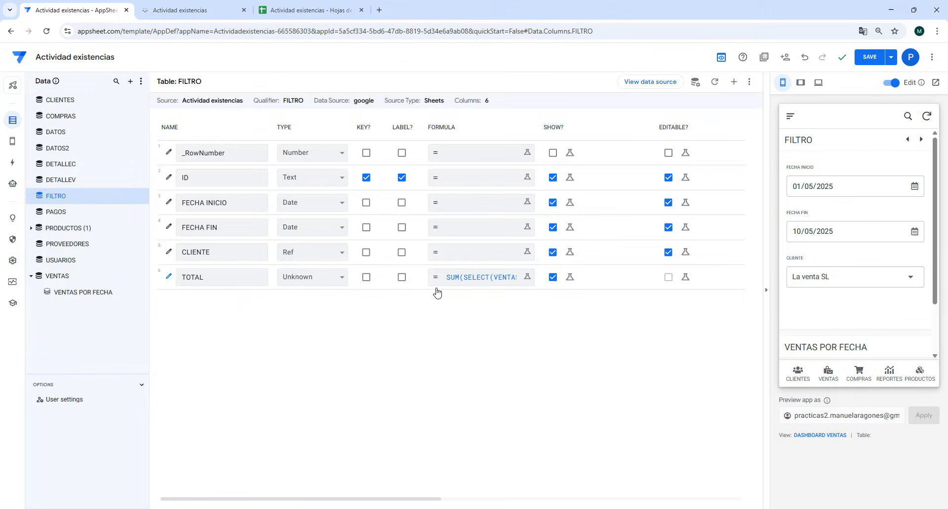
pyautogui.click(464, 278)
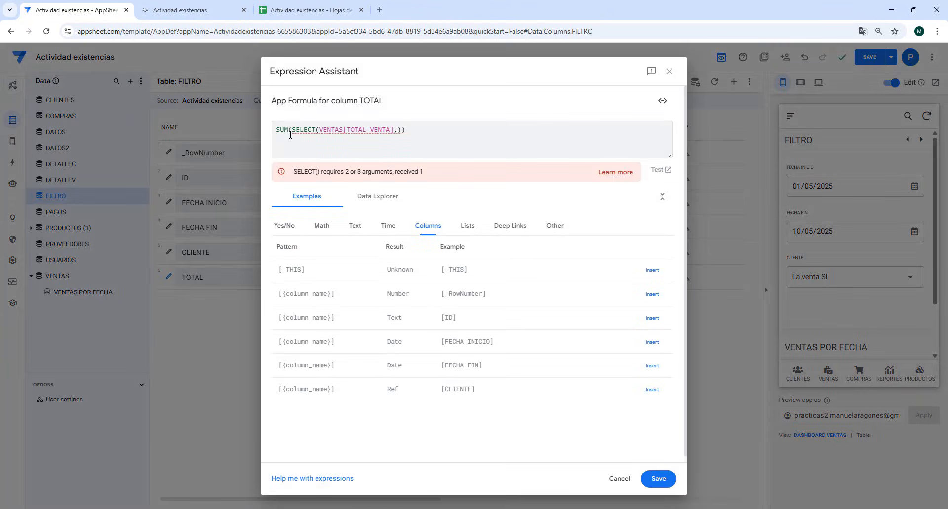
pyautogui.click(400, 131)
pyautogui.rightClick(398, 131)
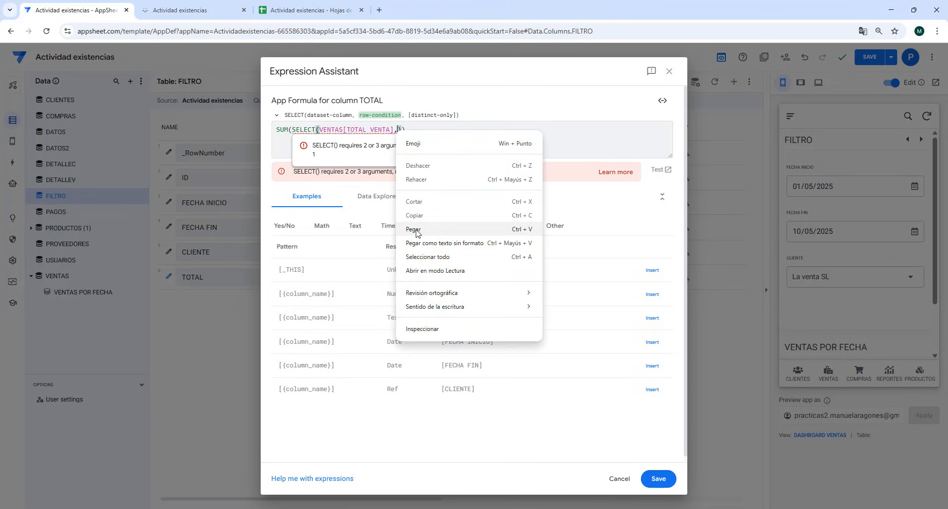
pyautogui.click(415, 230)
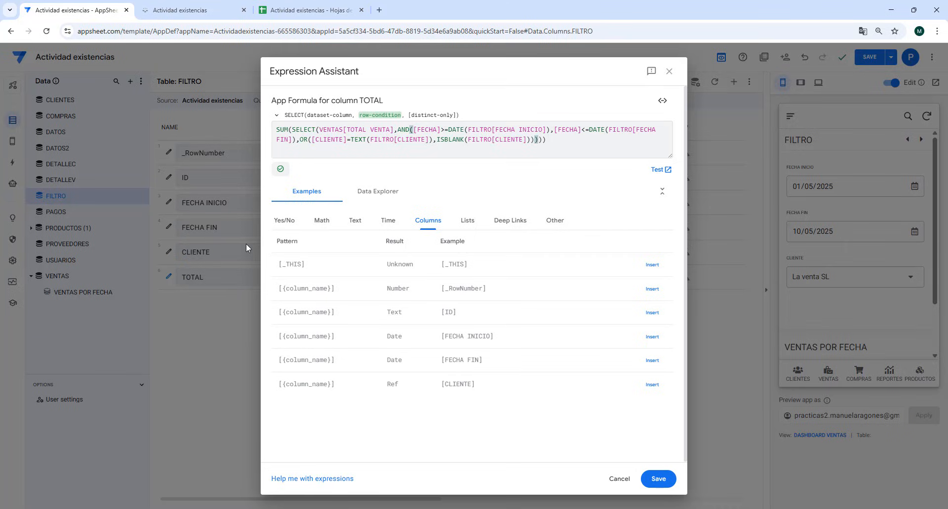
# - Replace DATE(FILTRO[FECHA INICIO]) with [FECHA INICIO] in the TOTAL formula
pyautogui.click(468, 130)
pyautogui.press('BackSpace')
pyautogui.press('BackSpace')
pyautogui.press('BackSpace')
pyautogui.press('BackSpace')
pyautogui.press('BackSpace')
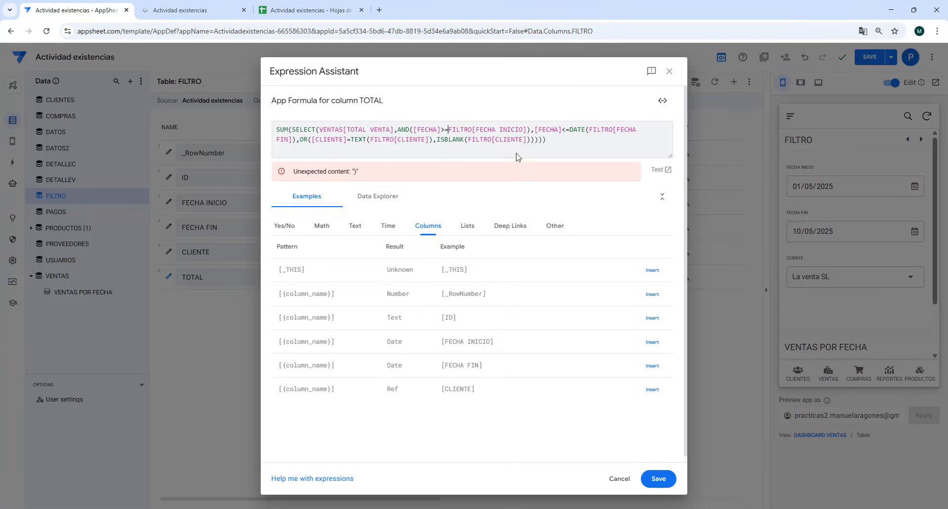
pyautogui.click(531, 130)
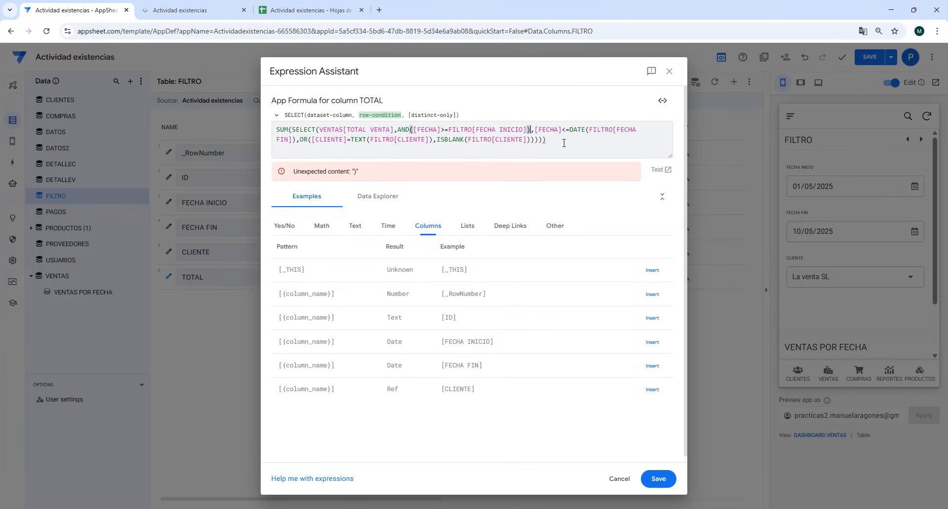
pyautogui.press('BackSpace')
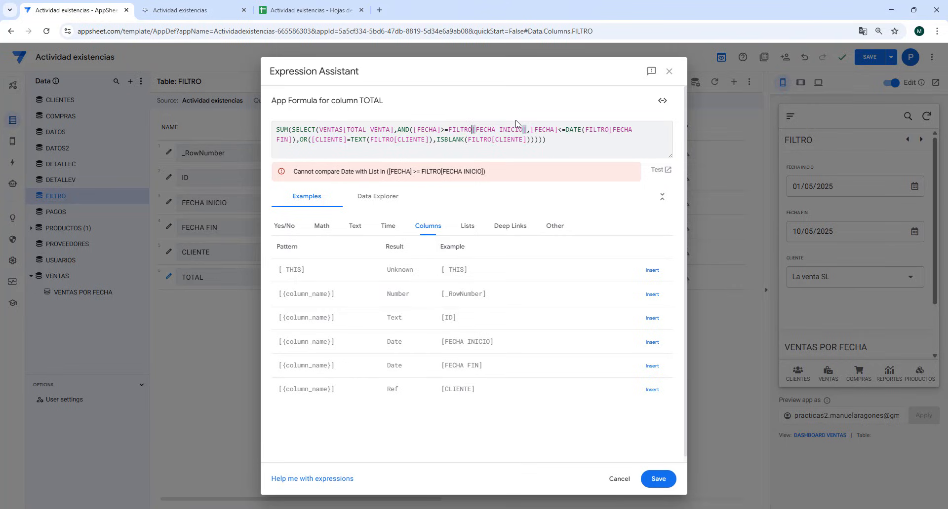
pyautogui.press('BackSpace')
pyautogui.press('BackSpace')
pyautogui.press('BackSpace')
pyautogui.press('BackSpace')
pyautogui.press('BackSpace')
pyautogui.press('BackSpace')
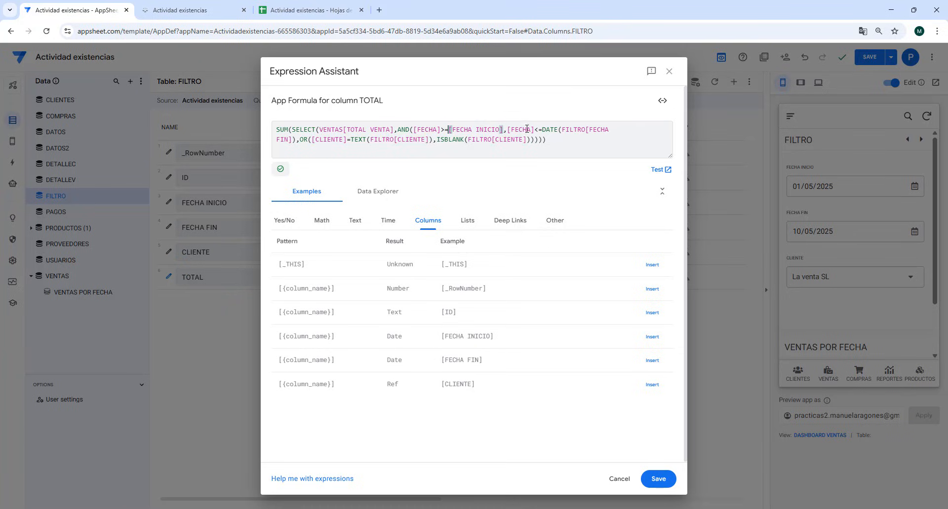
# - Replace DATE(FILTRO[FECHA FIN]) with [FECHA FIN] in the TOTAL formula and save the expression
pyautogui.click(545, 130)
pyautogui.press('Delete')
pyautogui.press('Delete')
pyautogui.press('Delete')
pyautogui.press('Delete')
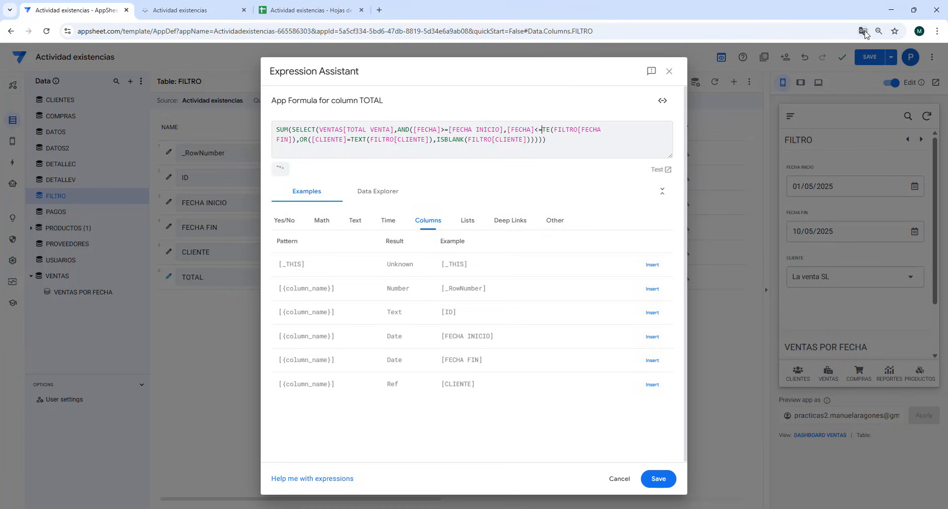
pyautogui.press('Delete')
pyautogui.press('Delete')
pyautogui.press('Delete')
pyautogui.press('Delete')
pyautogui.press('Delete')
pyautogui.press('Delete')
pyautogui.press('Delete')
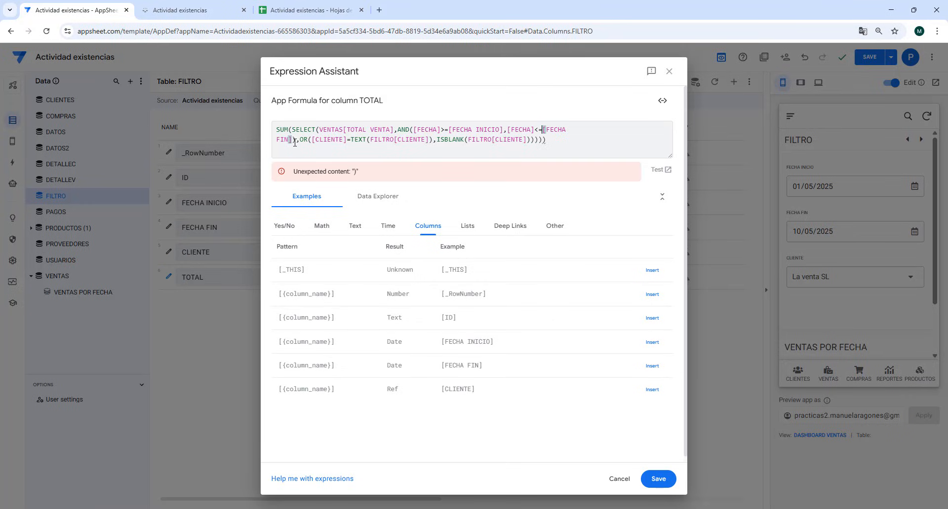
pyautogui.press('Delete')
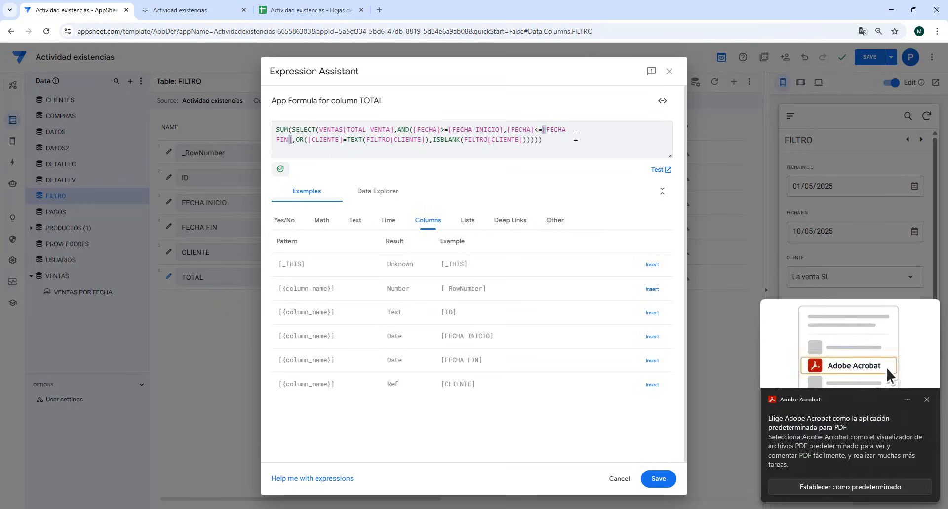
pyautogui.click(903, 386)
pyautogui.click(658, 479)
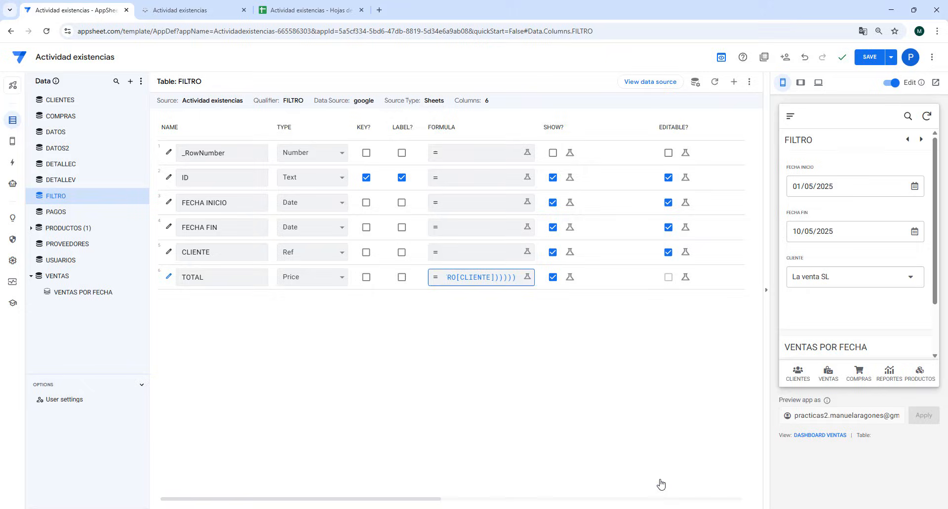
# - Save the app and check the FILTRO section of the dashboard in the mobile preview
pyautogui.click(869, 57)
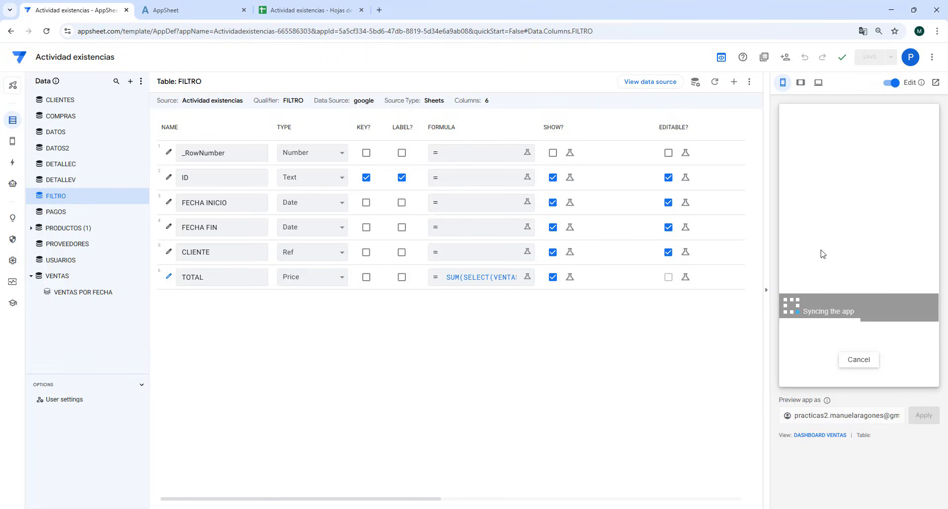
pyautogui.scroll(-3, 868, 260)
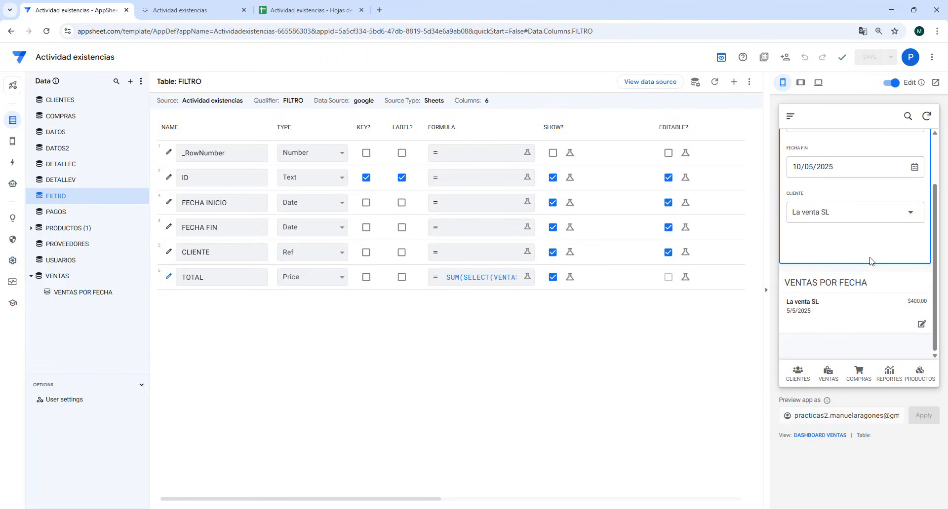
pyautogui.scroll(3, 872, 261)
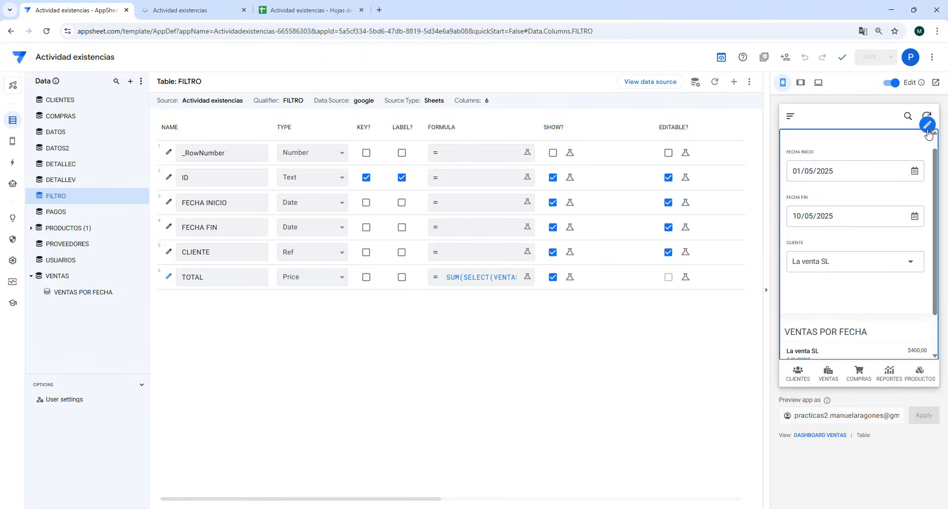
# - Add the TOTAL column to the manual column order of the FILTRO reference view
pyautogui.click(928, 126)
pyautogui.click(896, 144)
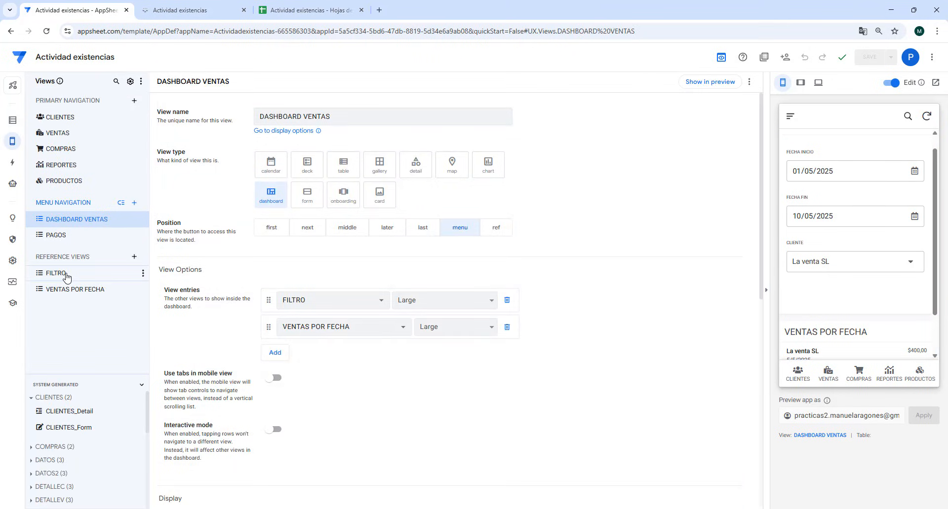
pyautogui.click(67, 275)
pyautogui.scroll(-6, 459, 338)
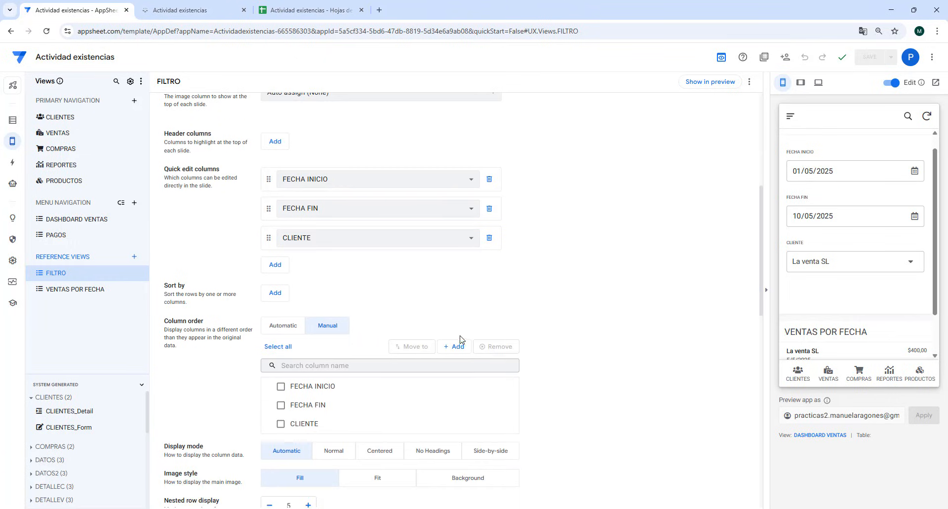
pyautogui.click(455, 347)
pyautogui.click(464, 410)
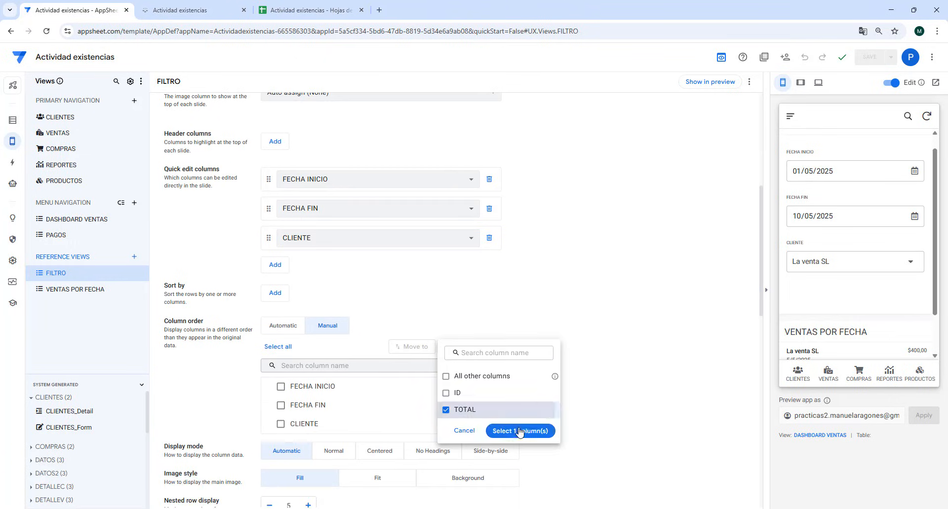
pyautogui.click(519, 431)
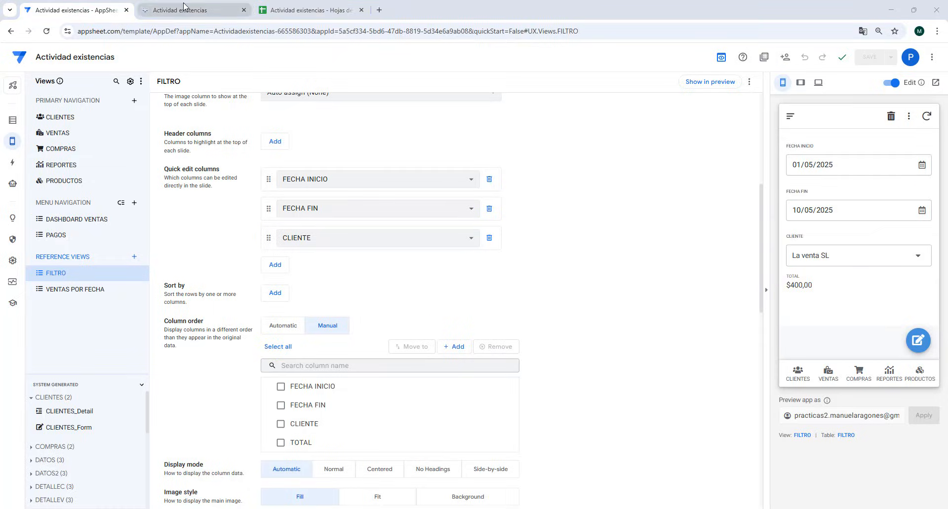
# - In the running app's DASHBOARD VENTAS, filter by the first listed client and set FECHA FIN to 05/05/2025
pyautogui.click(183, 10)
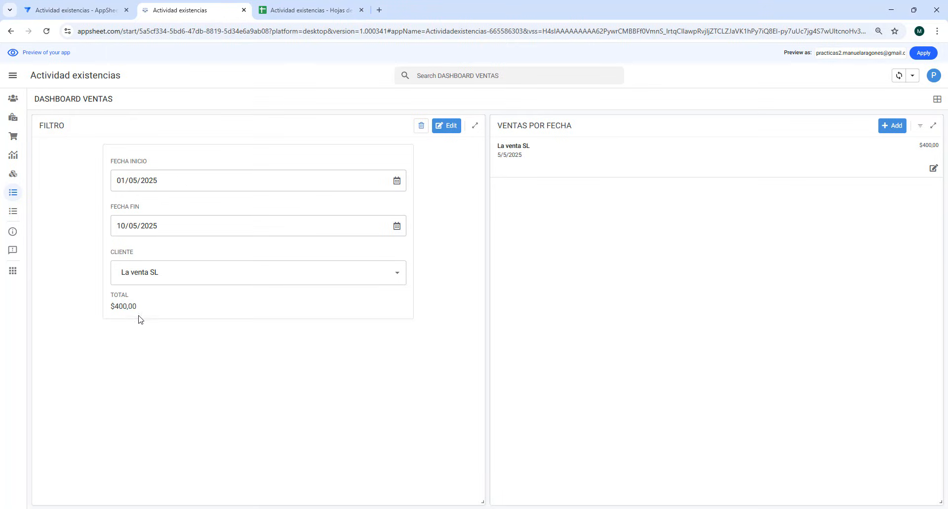
pyautogui.click(256, 264)
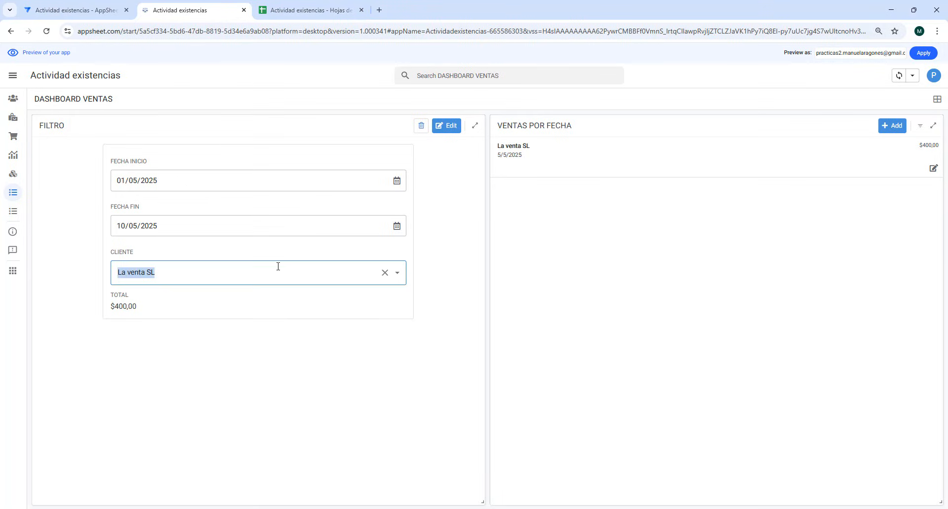
pyautogui.click(399, 276)
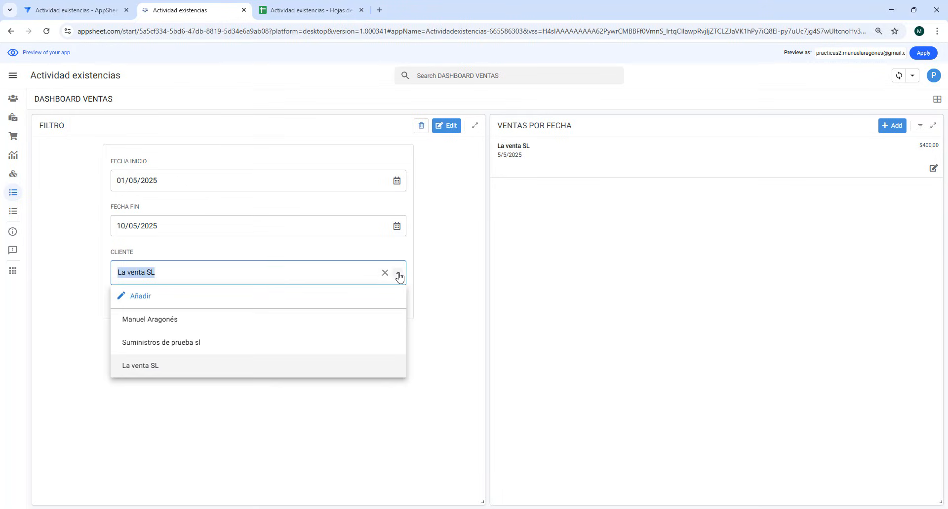
pyautogui.click(179, 319)
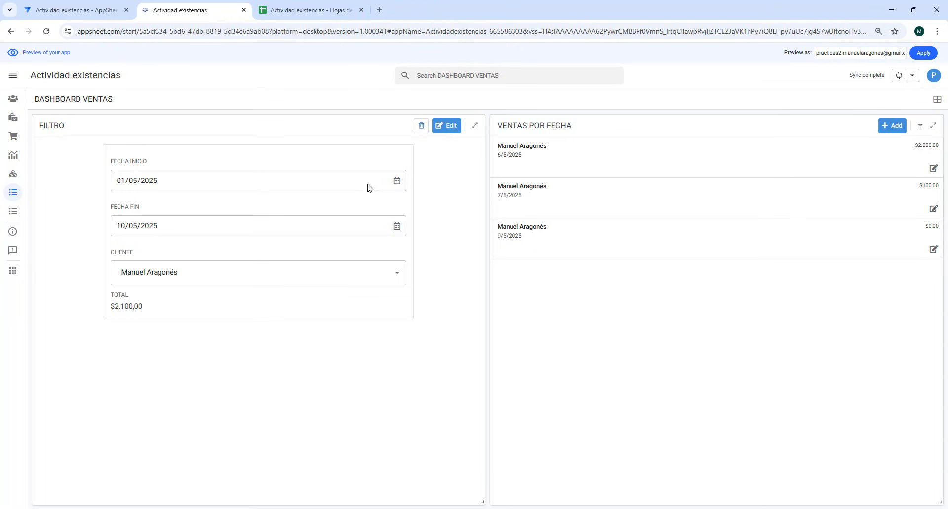
pyautogui.click(397, 226)
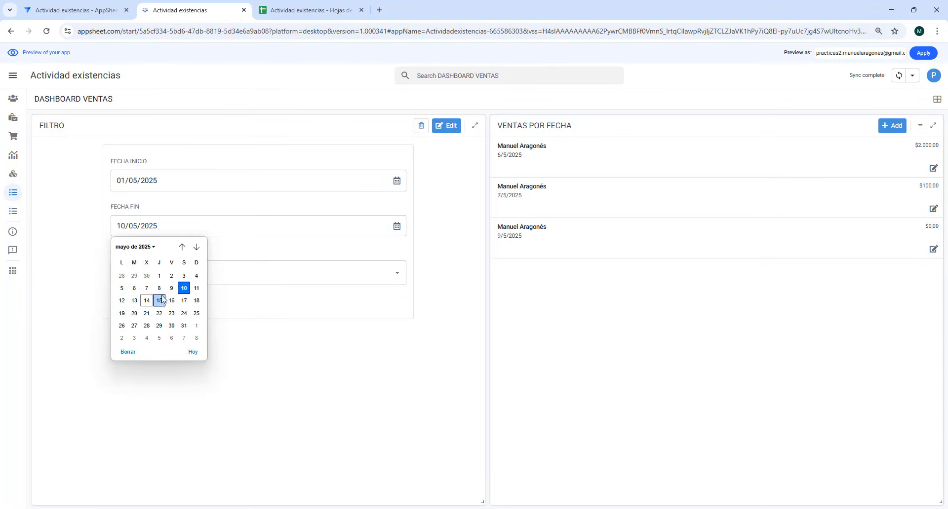
pyautogui.click(121, 288)
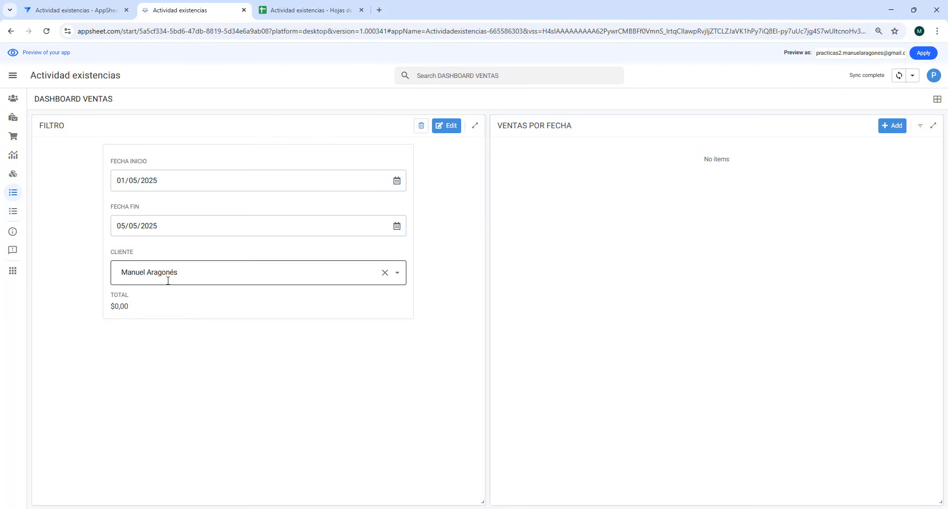
# - Return to the editor and review the dates and amounts of the sales in the VENTAS preview
pyautogui.click(70, 11)
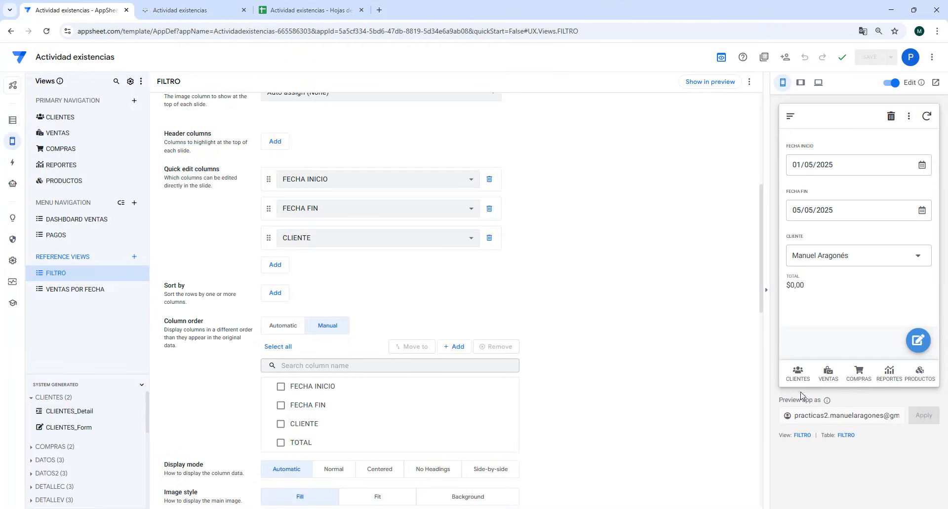
pyautogui.click(828, 374)
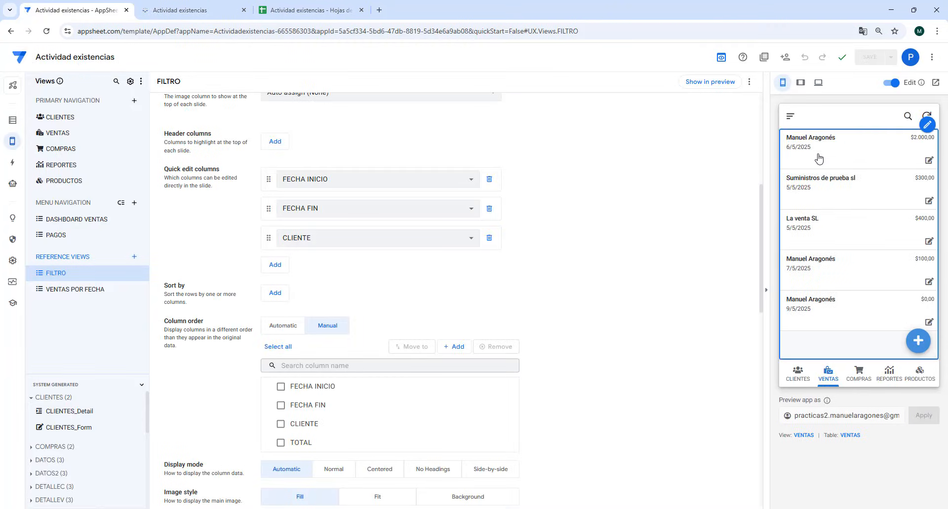
pyautogui.click(812, 186)
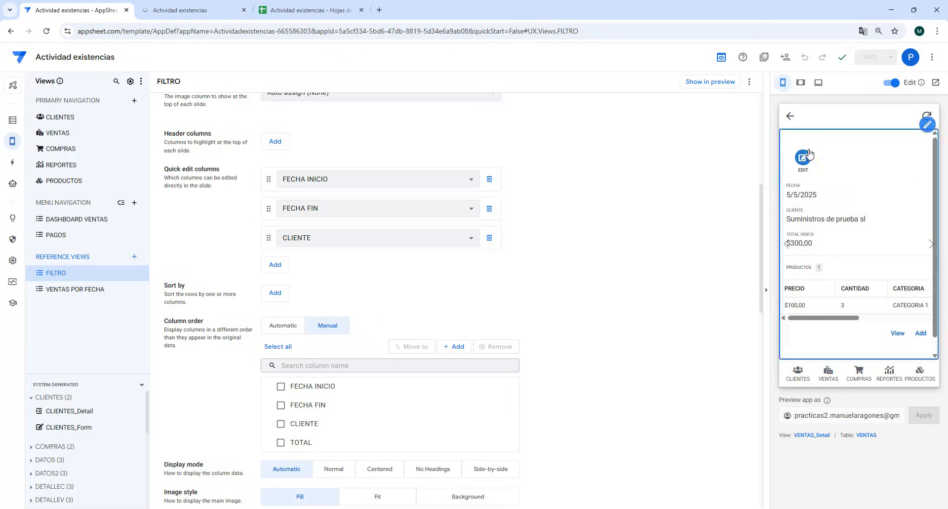
pyautogui.click(790, 116)
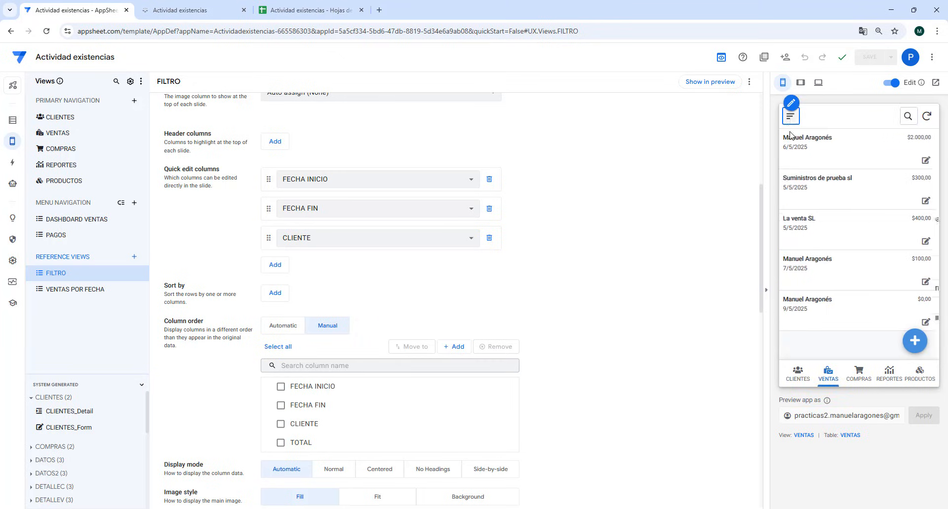
pyautogui.click(821, 272)
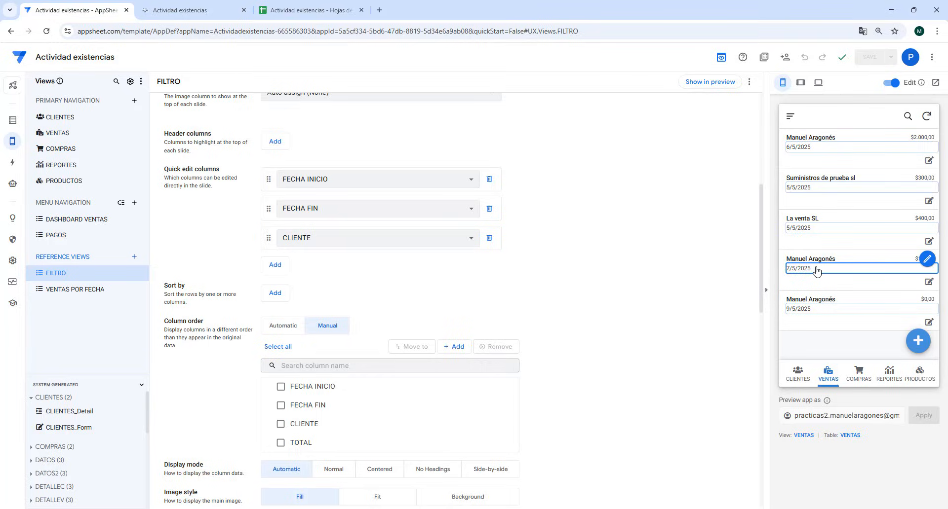
# - Set the FECHA FIN filter to 06/05/2025 in the running app's dashboard
pyautogui.click(194, 11)
pyautogui.click(397, 226)
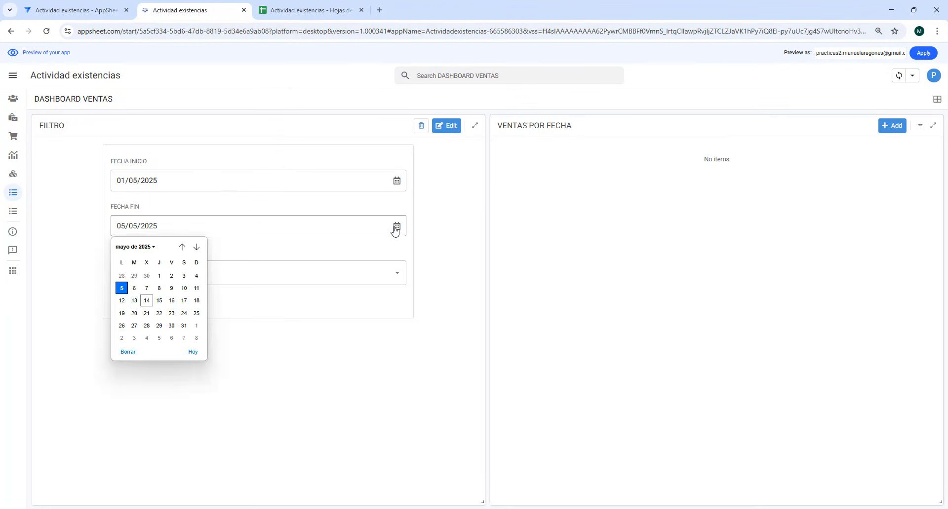
pyautogui.click(134, 288)
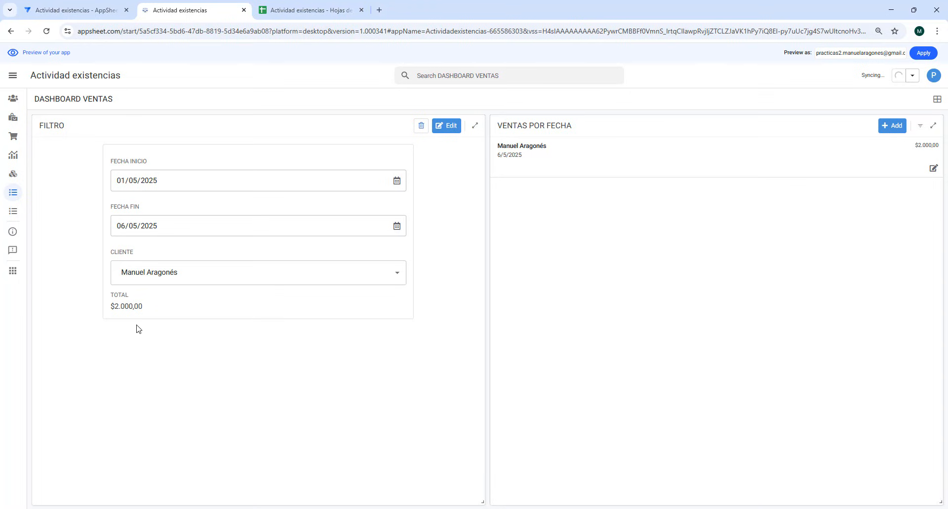
# - Return to the editor and create a new format rule named FILTRO
pyautogui.click(78, 12)
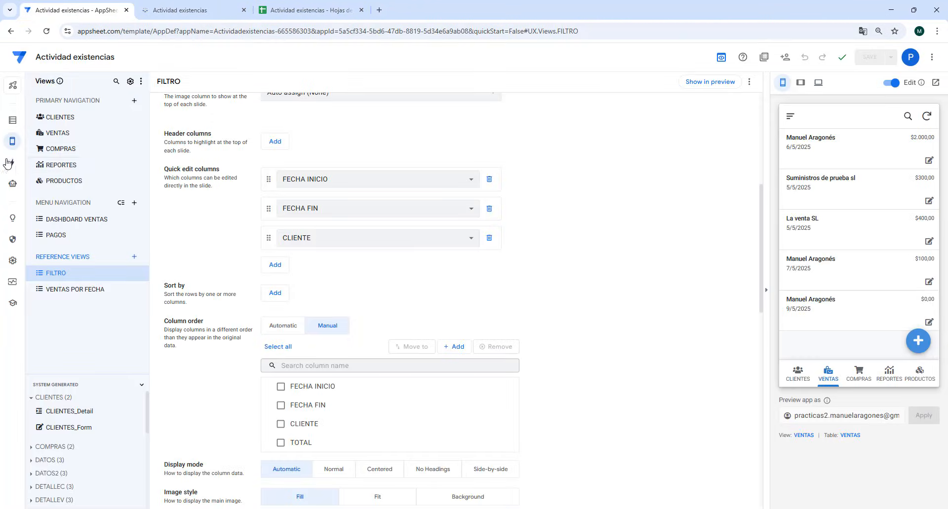
pyautogui.moveTo(12, 142)
pyautogui.click(64, 157)
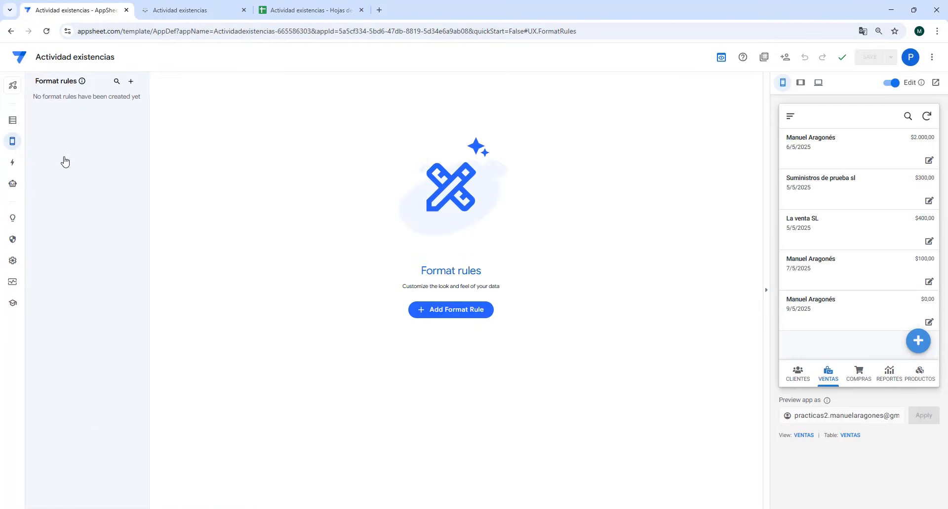
pyautogui.click(131, 81)
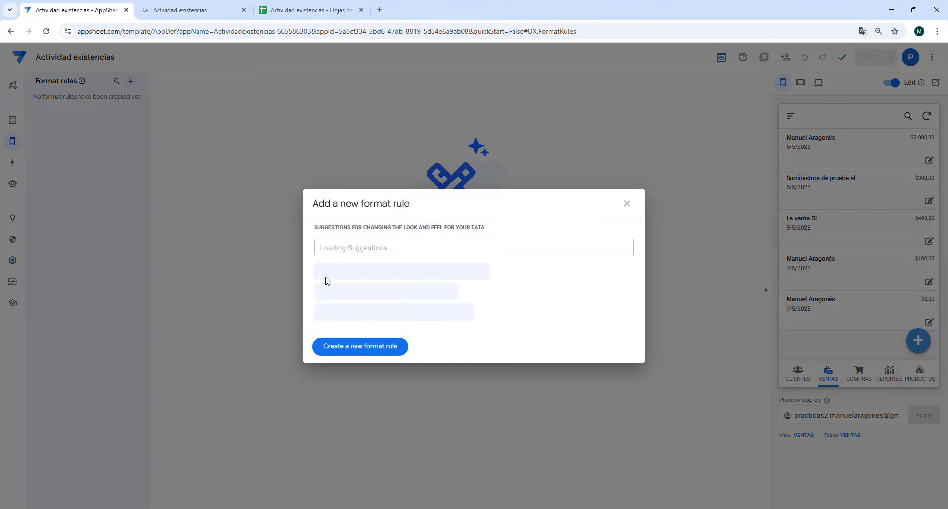
pyautogui.click(380, 347)
pyautogui.moveTo(326, 119); pyautogui.dragTo(241, 123)
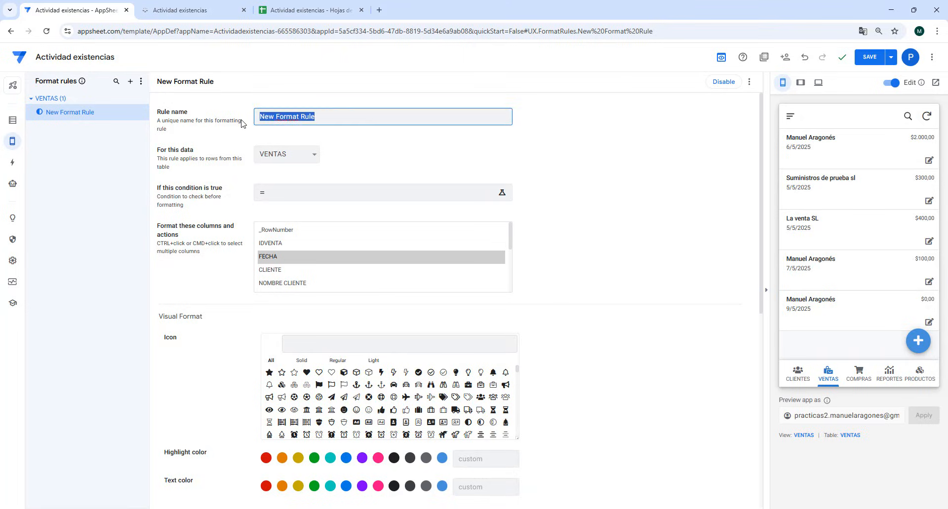
pyautogui.write('FILTRO')
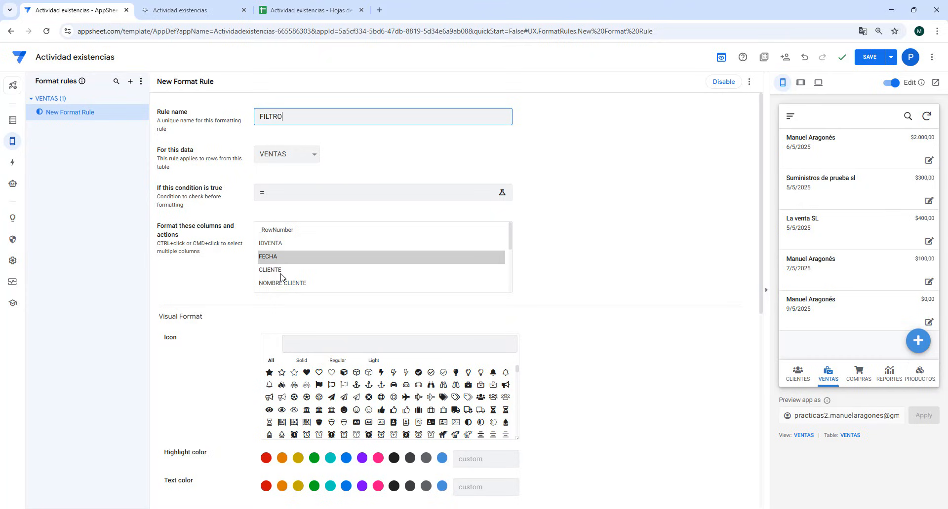
# - Apply the format rule to the FILTRO table's TOTAL column
pyautogui.scroll(-1, 281, 276)
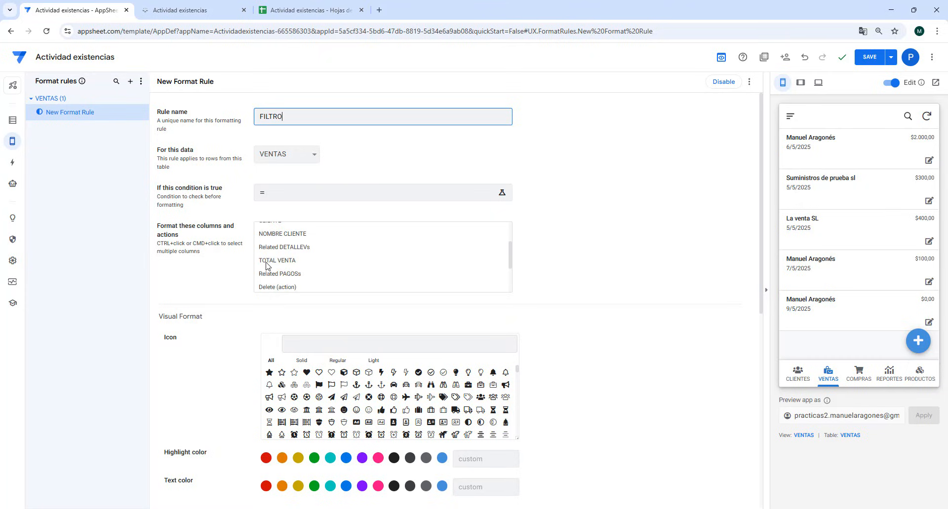
pyautogui.click(284, 154)
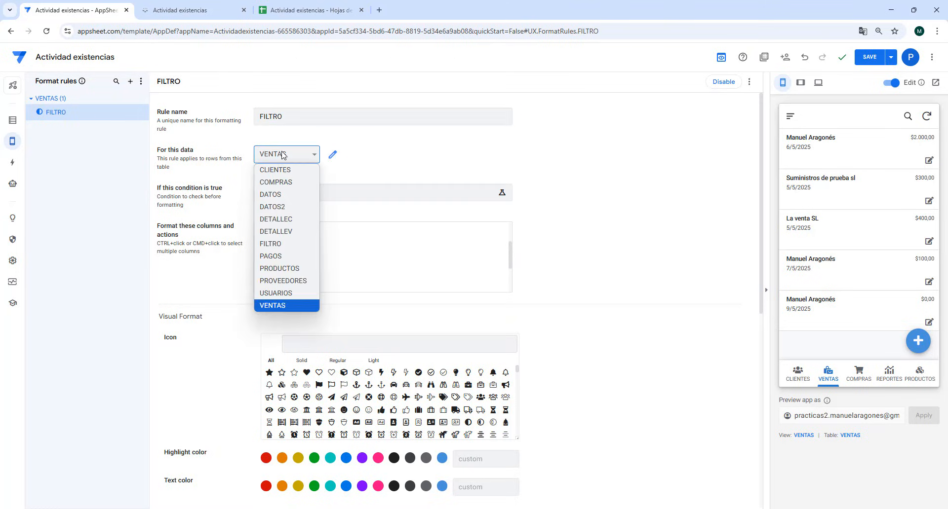
pyautogui.click(278, 245)
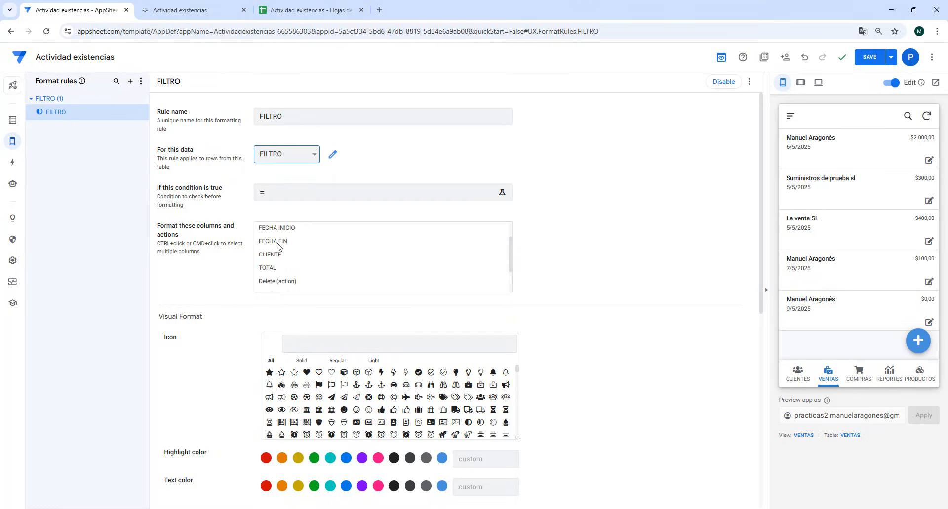
pyautogui.click(280, 269)
pyautogui.scroll(-2, 222, 406)
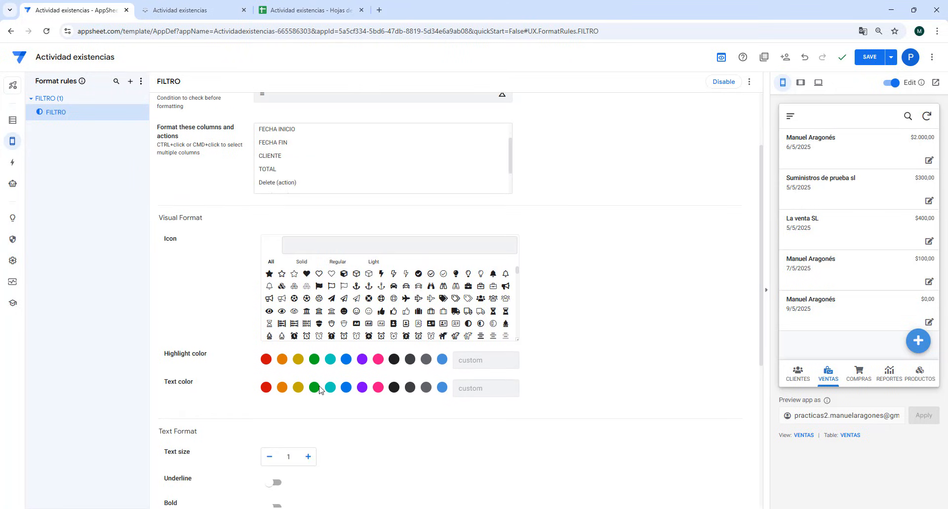
pyautogui.click(281, 170)
# - Format the rule's text as green, bold and size 1.7, and save the app
pyautogui.click(316, 388)
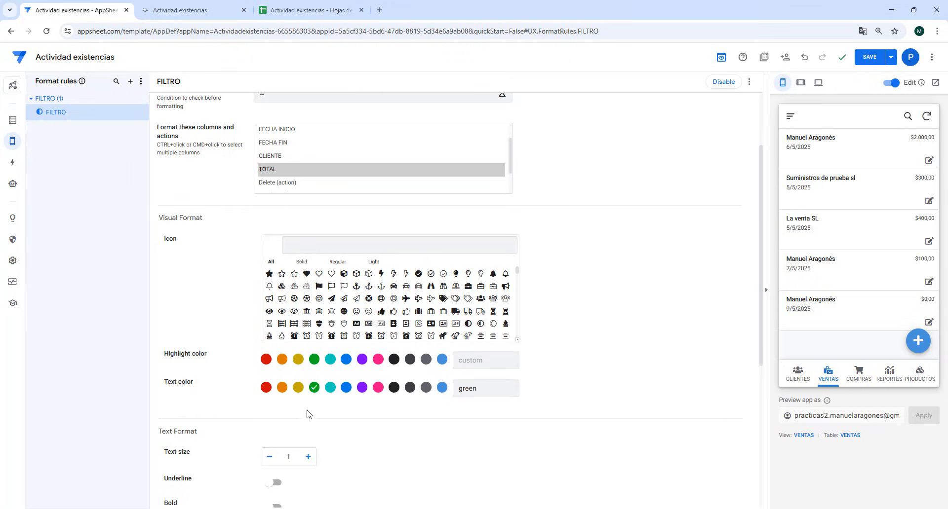
pyautogui.click(308, 458)
pyautogui.click(309, 457)
pyautogui.click(308, 457)
pyautogui.scroll(-1, 292, 476)
pyautogui.click(272, 459)
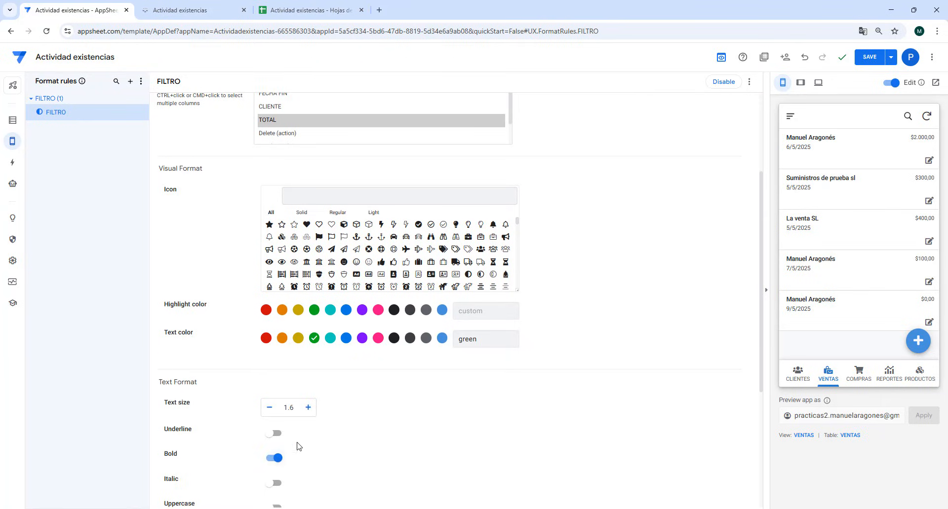
pyautogui.click(309, 408)
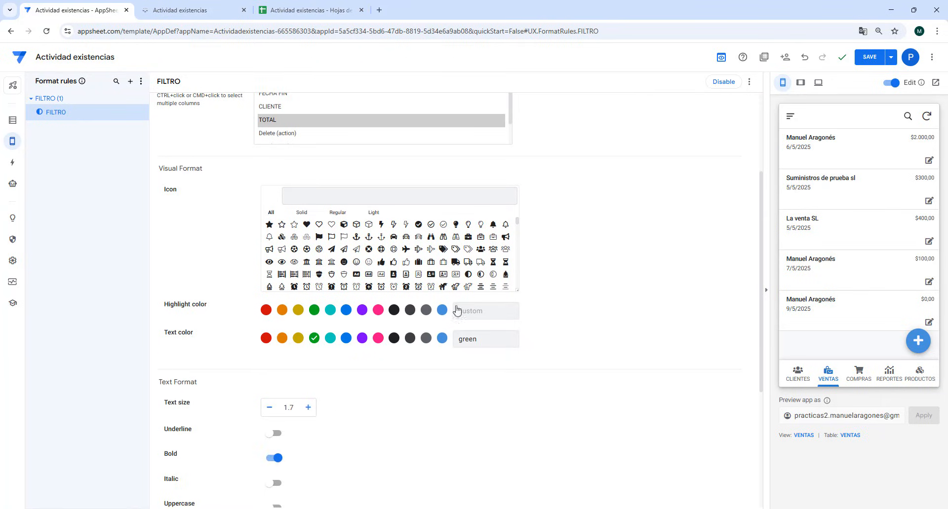
pyautogui.click(866, 58)
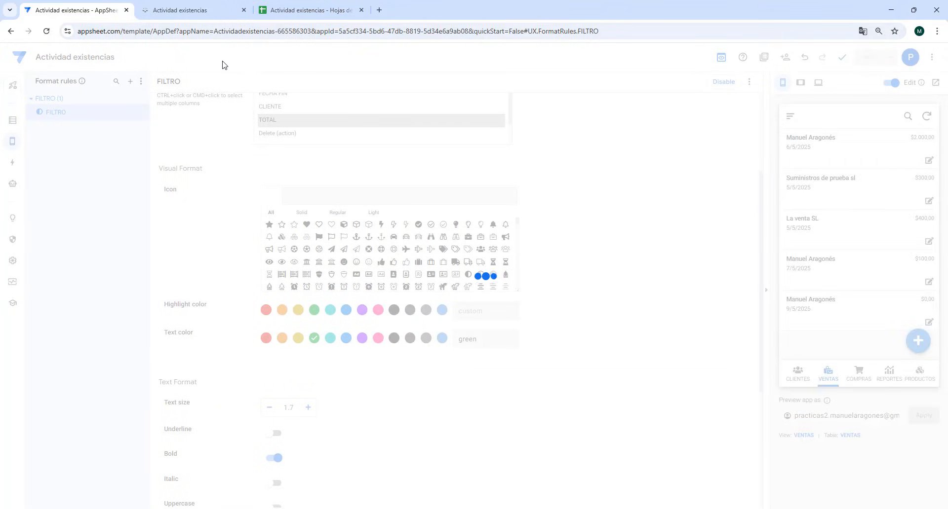
# - Switch to the running app and set the dashboard's FECHA FIN filter to 31/05/2025
pyautogui.click(186, 8)
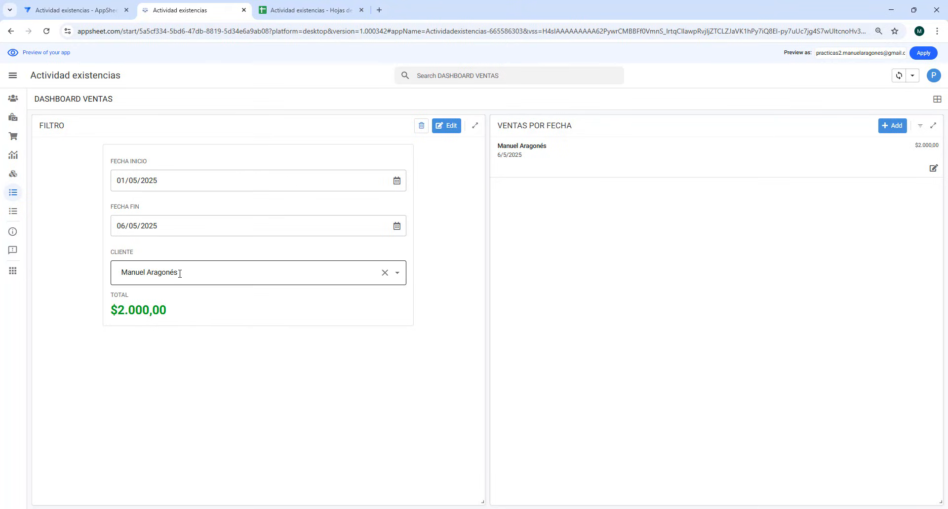
pyautogui.click(398, 229)
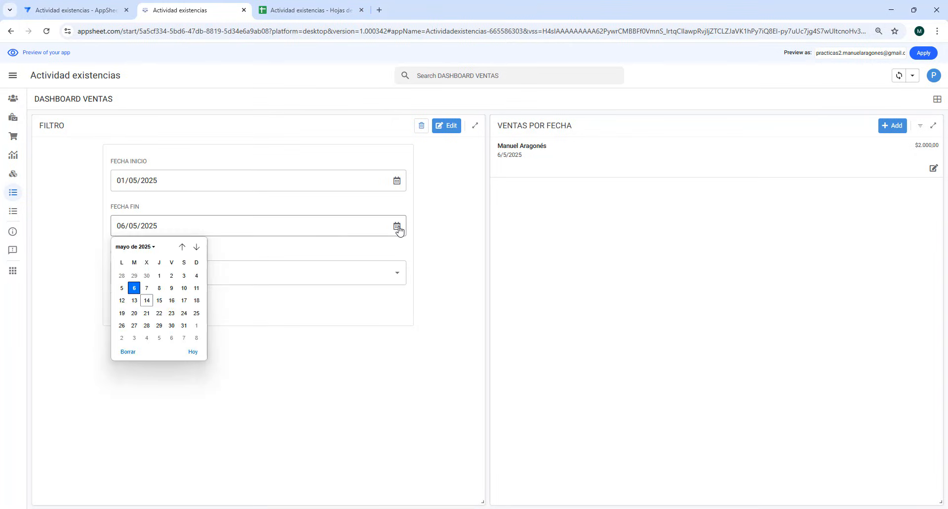
pyautogui.click(184, 326)
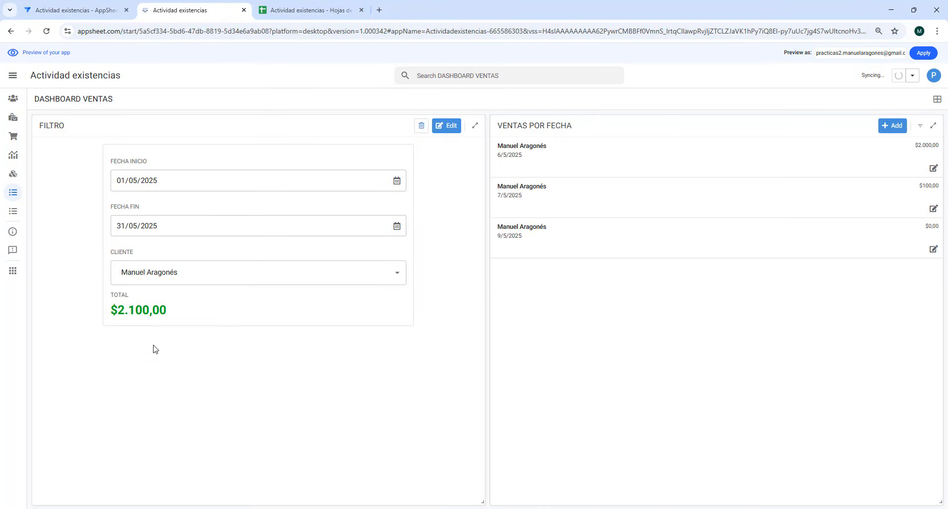
# - Return to the editor, add a virtual column named PROMEDIO to the FILTRO table, and open its app formula
pyautogui.click(73, 11)
pyautogui.click(6, 122)
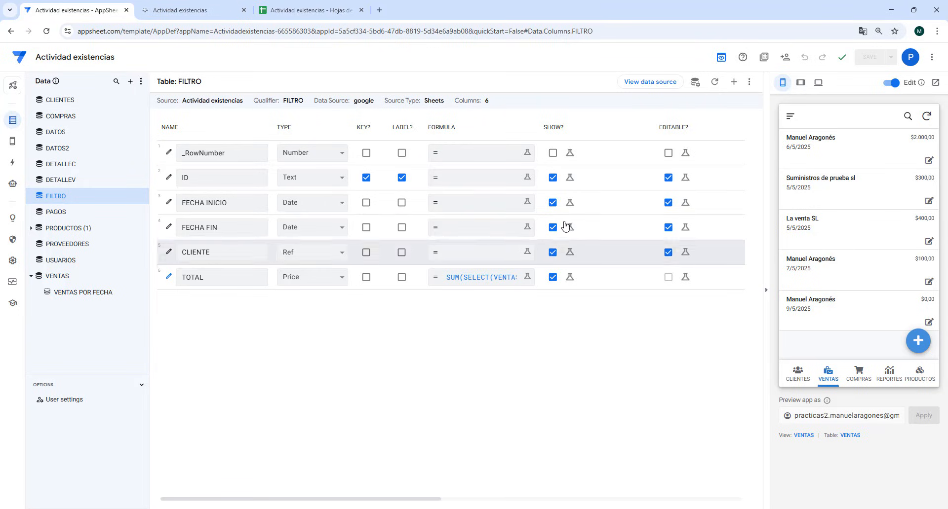
pyautogui.click(734, 85)
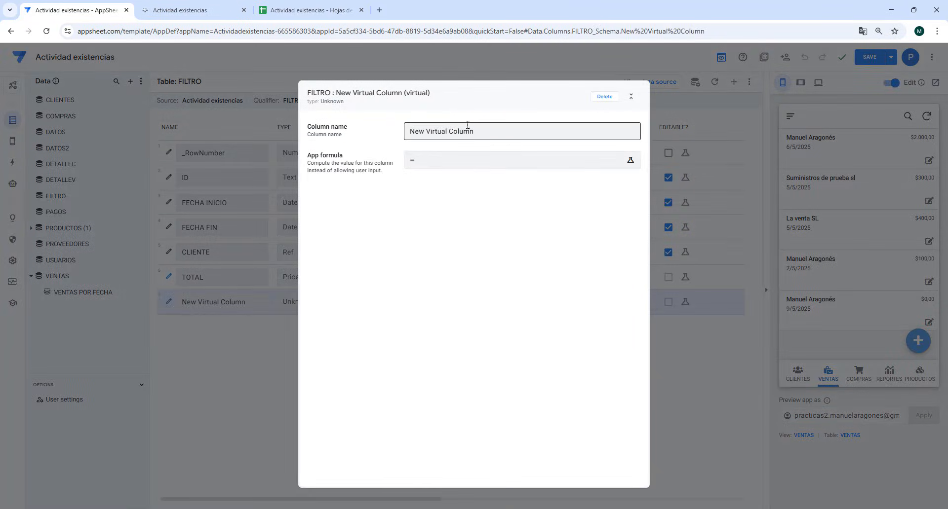
pyautogui.write('PROMEDIO')
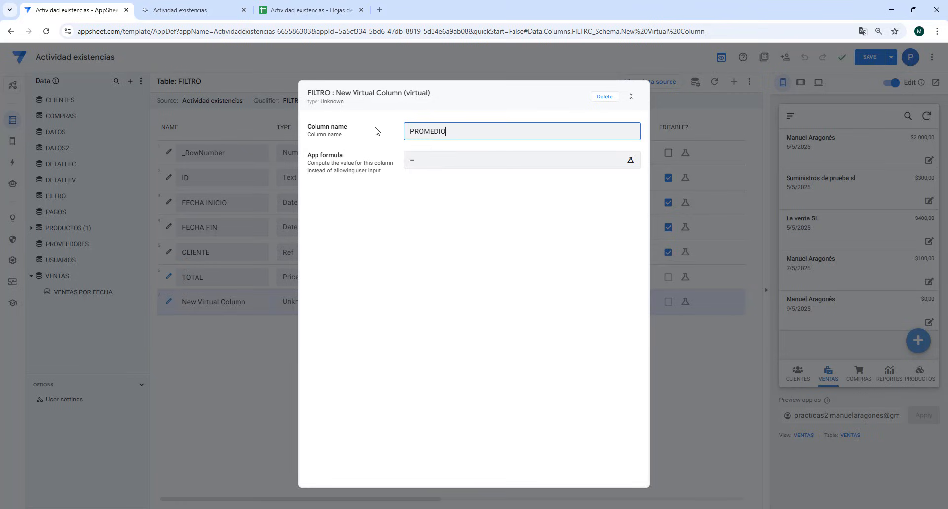
pyautogui.click(429, 163)
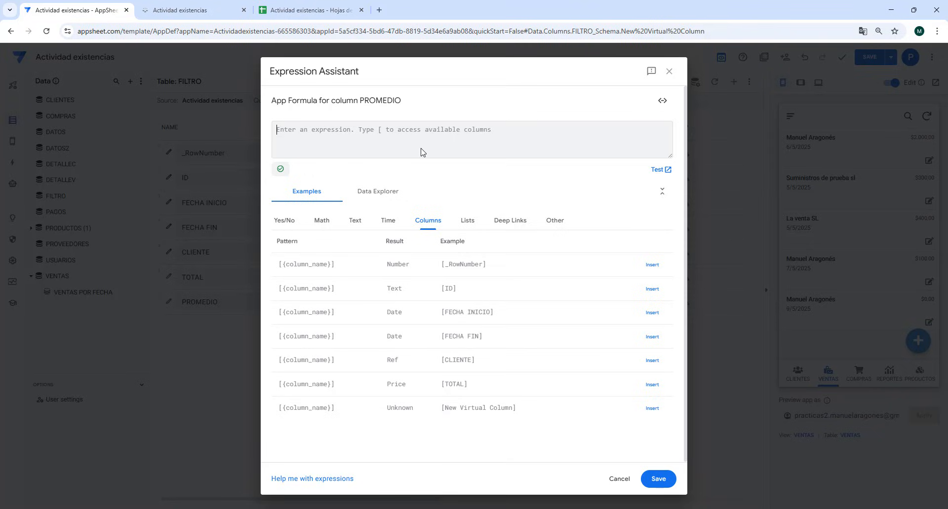
pyautogui.write('TO')
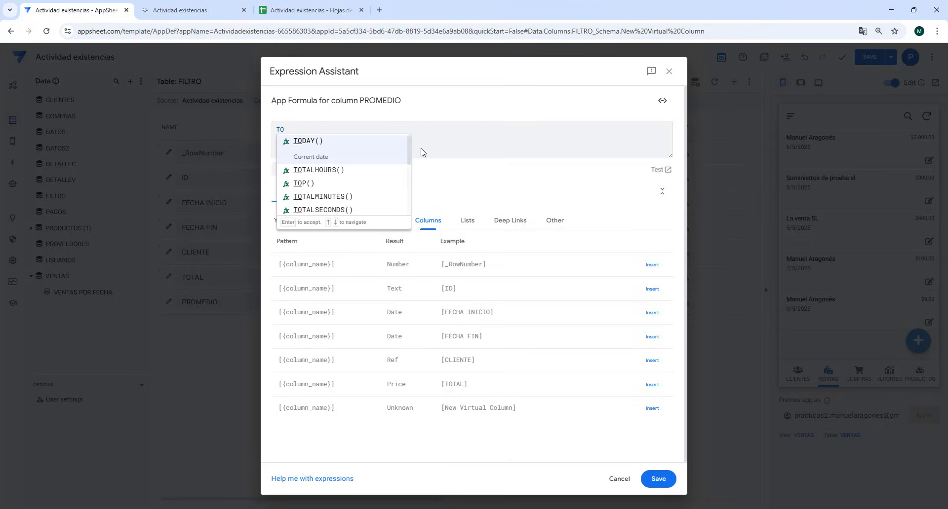
pyautogui.write('TAL')
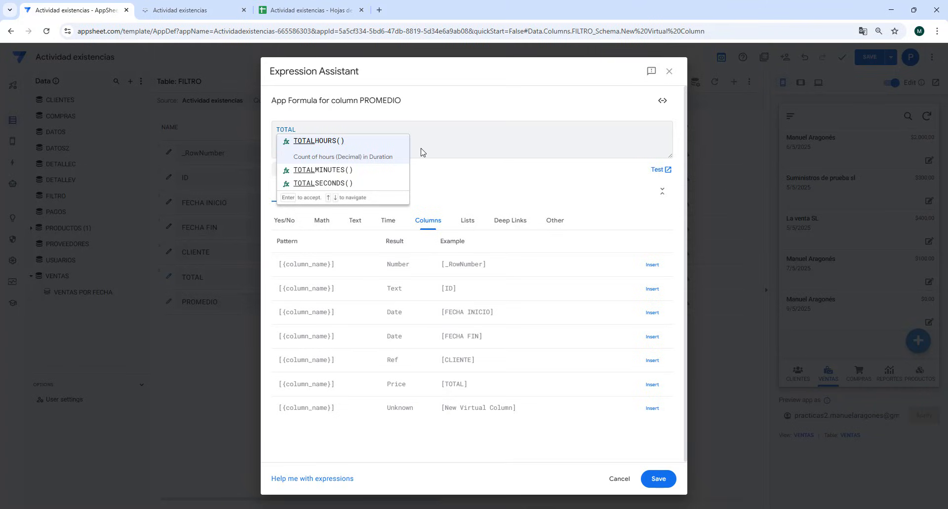
pyautogui.press('BackSpace')
pyautogui.press('BackSpace')
pyautogui.press('BackSpace')
pyautogui.press('BackSpace')
pyautogui.press('BackSpace')
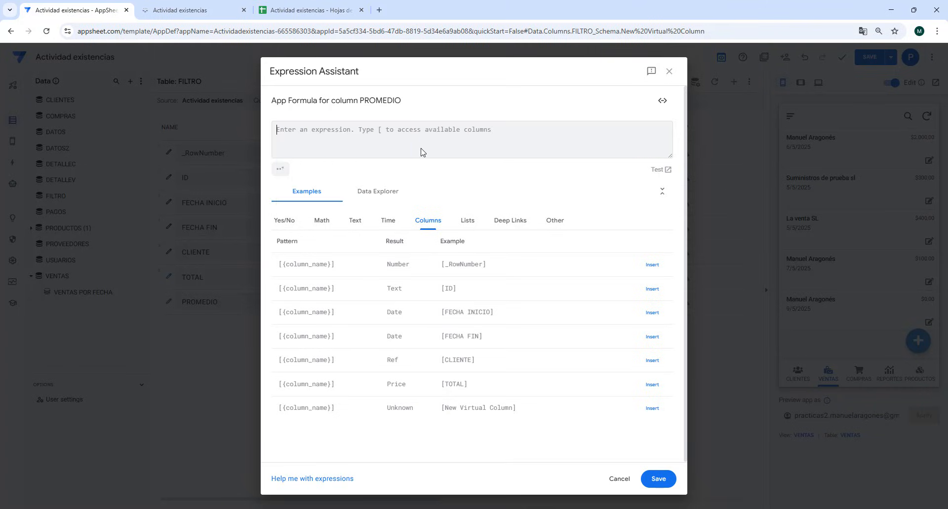
pyautogui.write('`TOTAL')
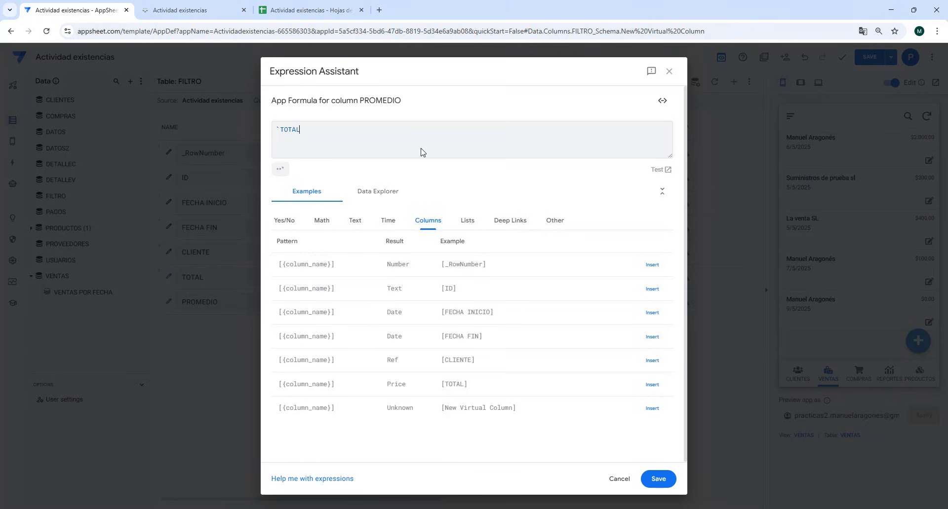
pyautogui.write('T')
pyautogui.press('BackSpace')
pyautogui.press('BackSpace')
pyautogui.press('BackSpace')
pyautogui.press('BackSpace')
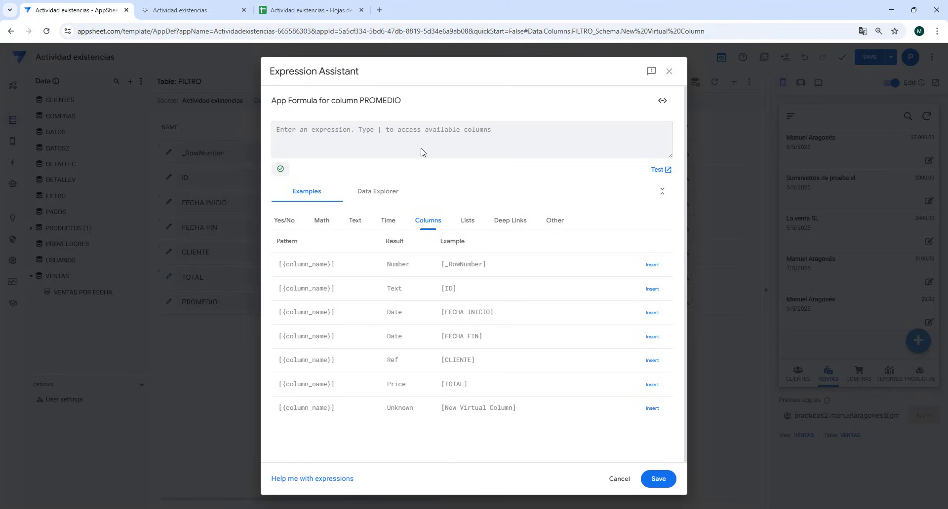
# - Enter the partial formula [TOTAL]/COUNT(SELECT) for PROMEDIO, save it and close the column settings
pyautogui.write('[TOTAL')
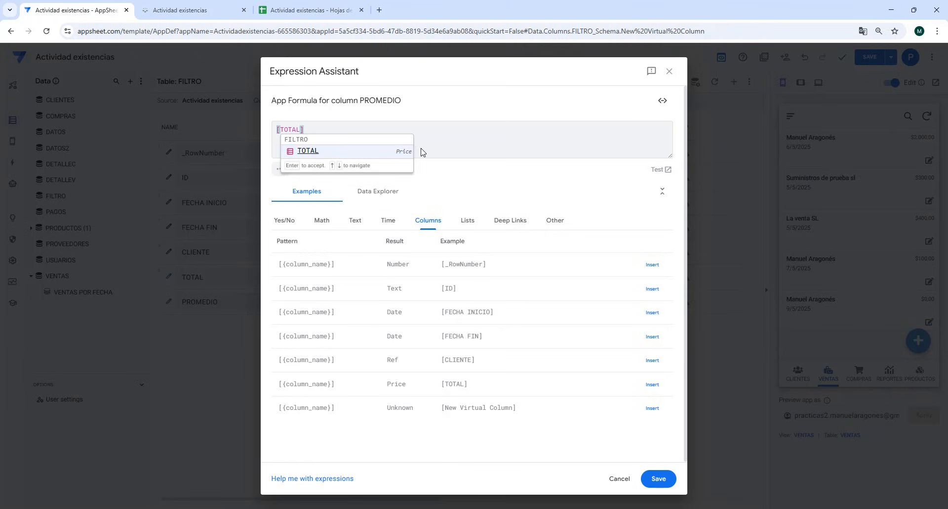
pyautogui.click(320, 152)
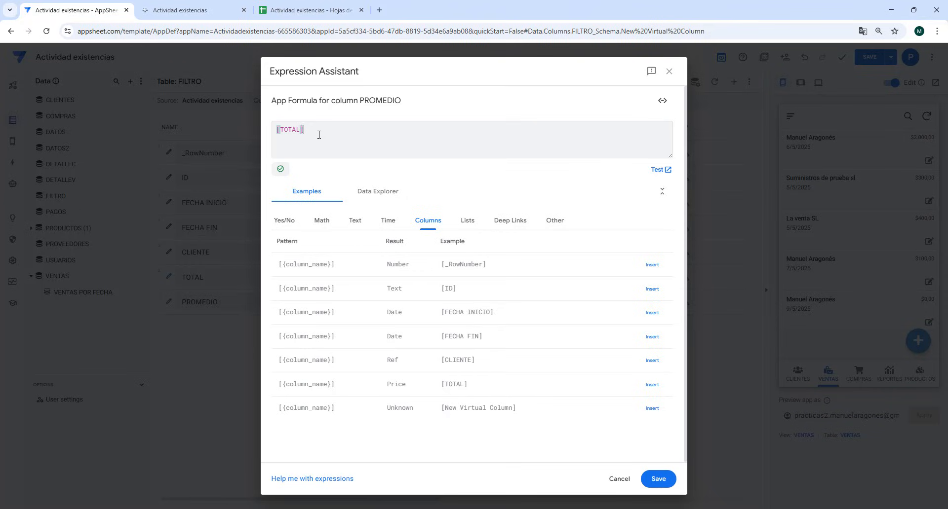
pyautogui.write('/COUNT')
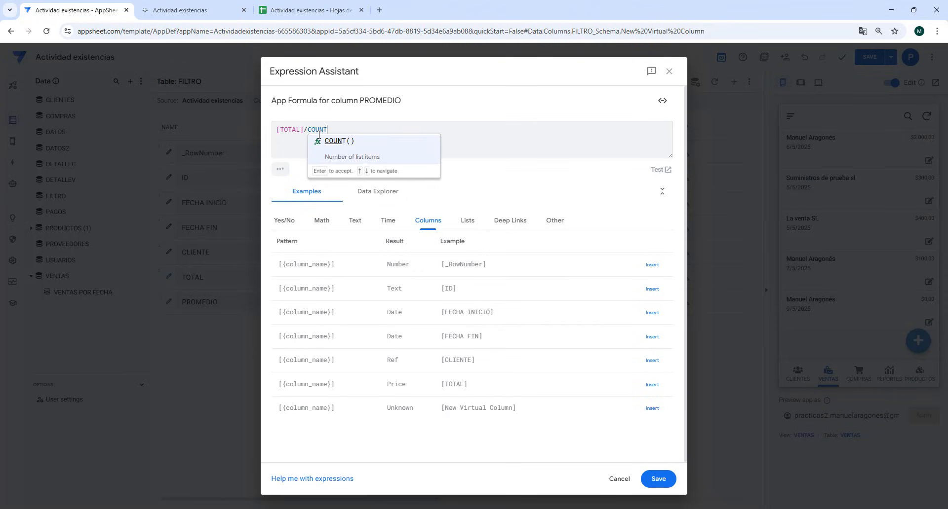
pyautogui.write('(SELECT')
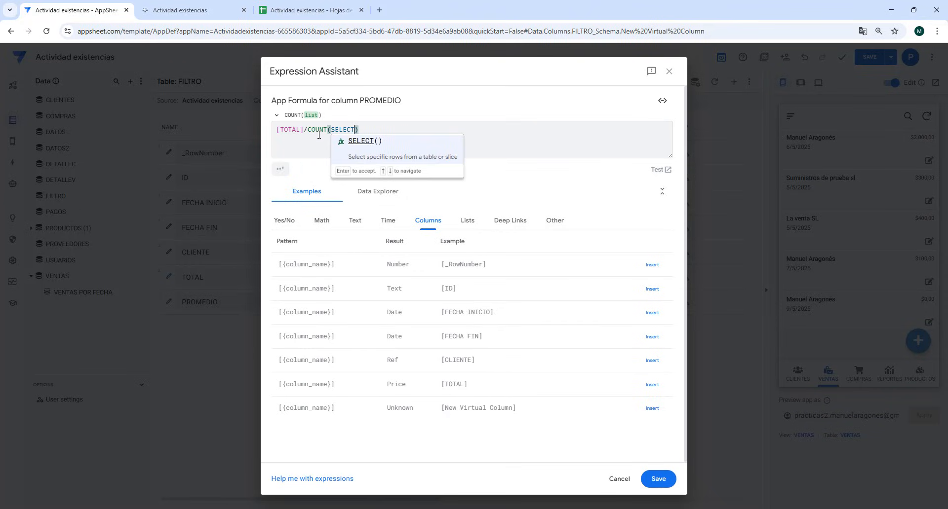
pyautogui.click(658, 480)
pyautogui.click(609, 96)
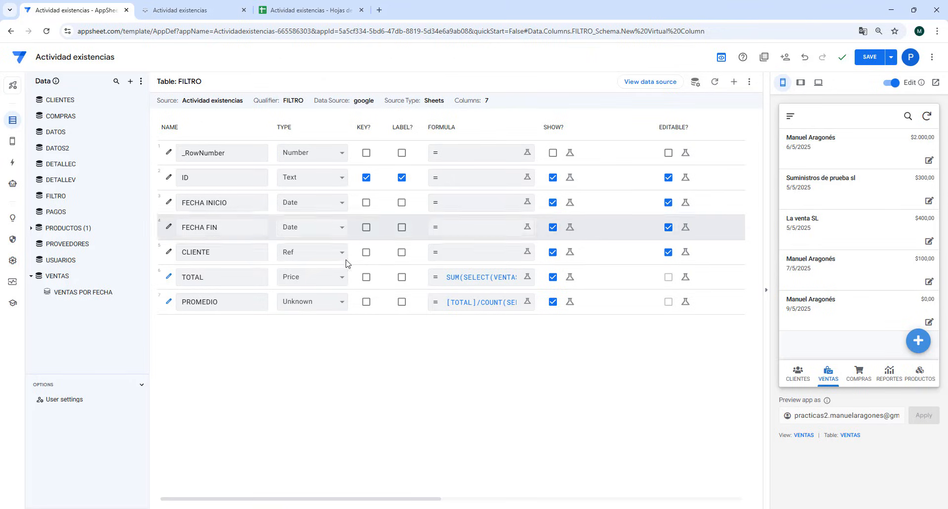
# - Copy everything after SELECT( in the TOTAL column's formula, starting at VENTAS[TOTAL VENTA], and leave that formula as is
pyautogui.click(491, 278)
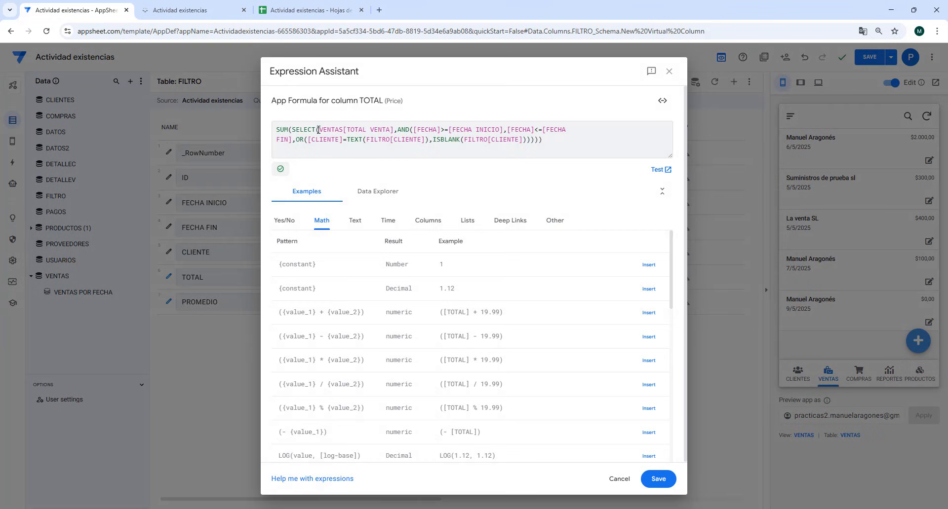
pyautogui.moveTo(318, 130); pyautogui.dragTo(561, 146)
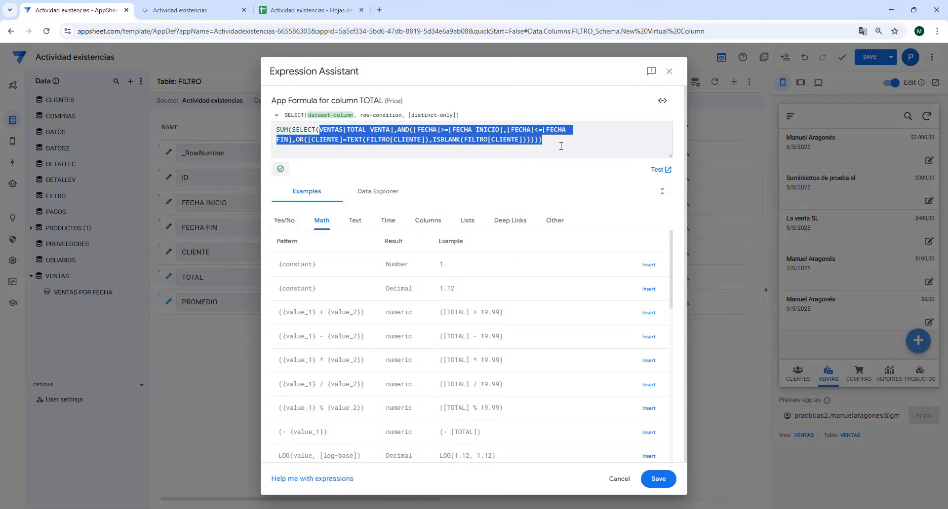
pyautogui.rightClick(498, 134)
pyautogui.click(503, 183)
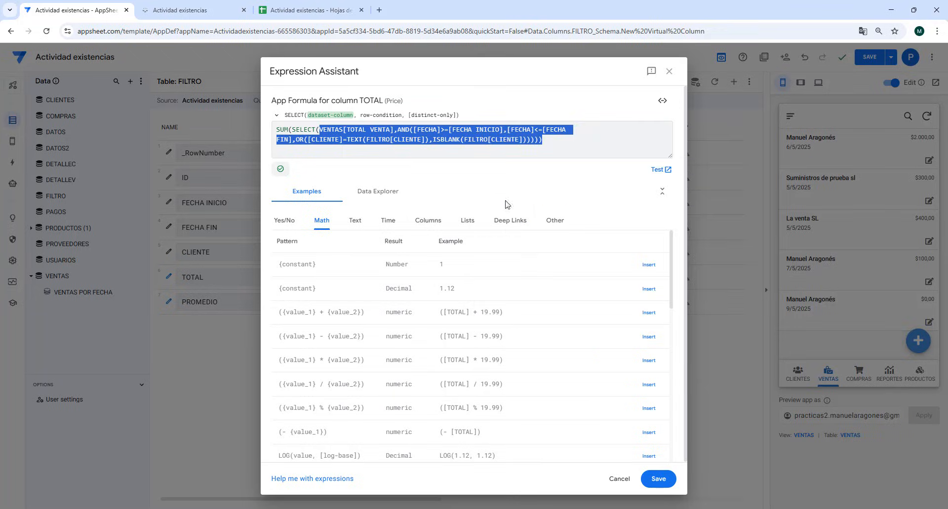
pyautogui.click(620, 480)
# - Reopen the PROMEDIO column's formula and paste the copied expression directly after SELECT
pyautogui.click(478, 308)
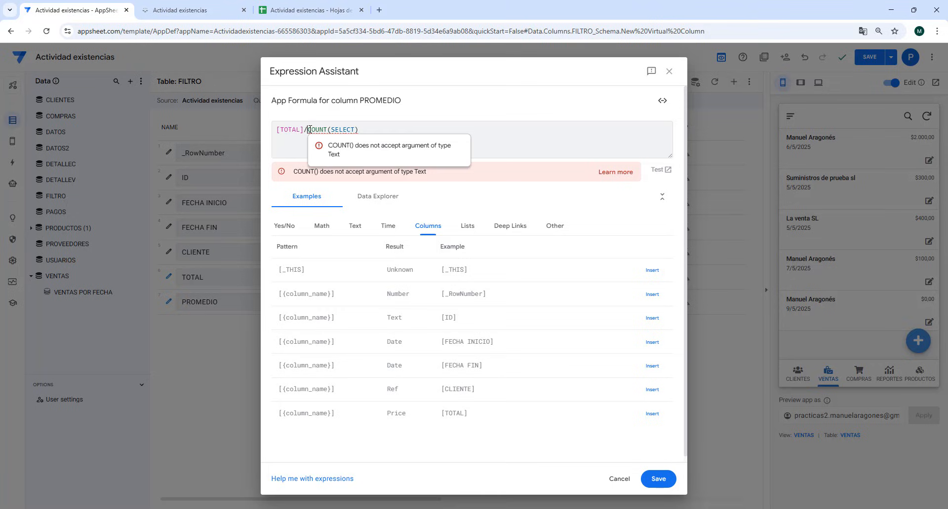
pyautogui.moveTo(309, 130); pyautogui.dragTo(367, 132)
pyautogui.rightClick(345, 132)
pyautogui.click(346, 130)
pyautogui.rightClick(356, 131)
pyautogui.click(390, 231)
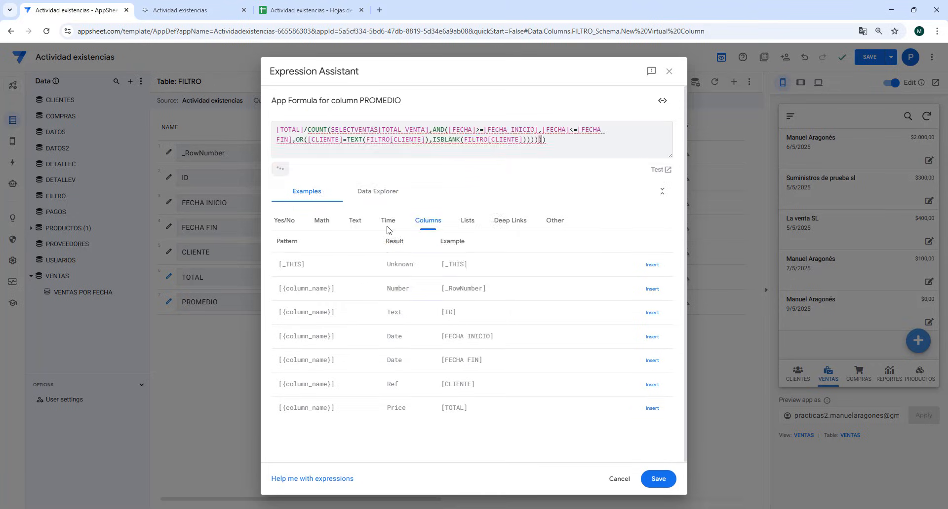
# - Correct the parentheses around the SELECT arguments within COUNT in the PROMEDIO formula, then save the formula and the app
pyautogui.press('BackSpace')
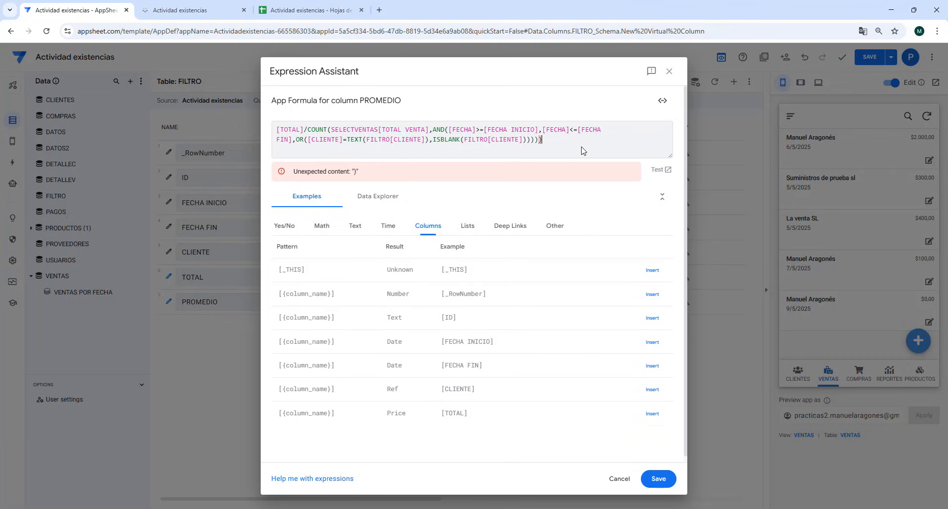
pyautogui.press('BackSpace')
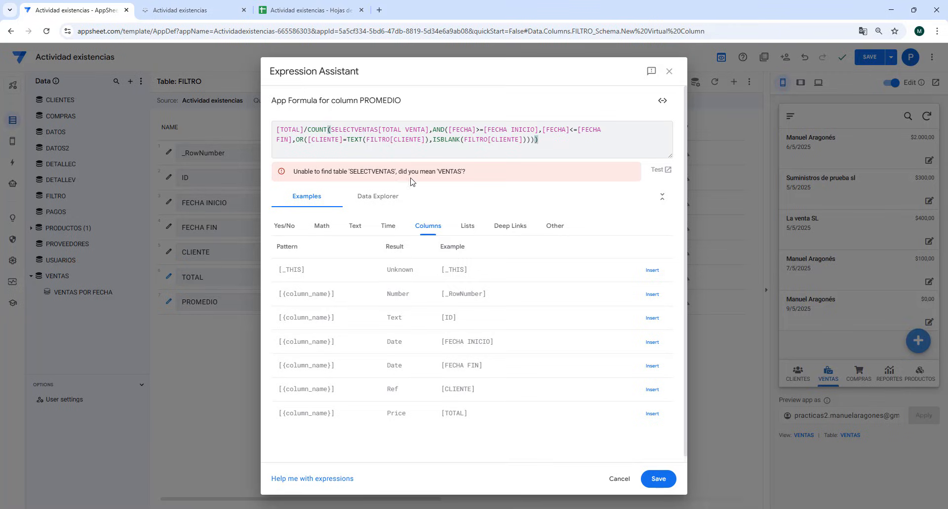
pyautogui.click(352, 132)
pyautogui.write('(')
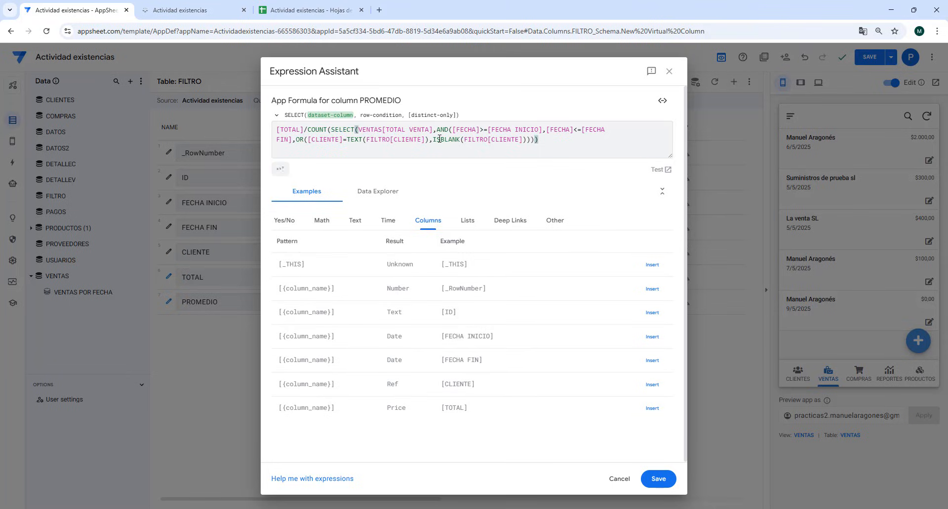
pyautogui.click(545, 142)
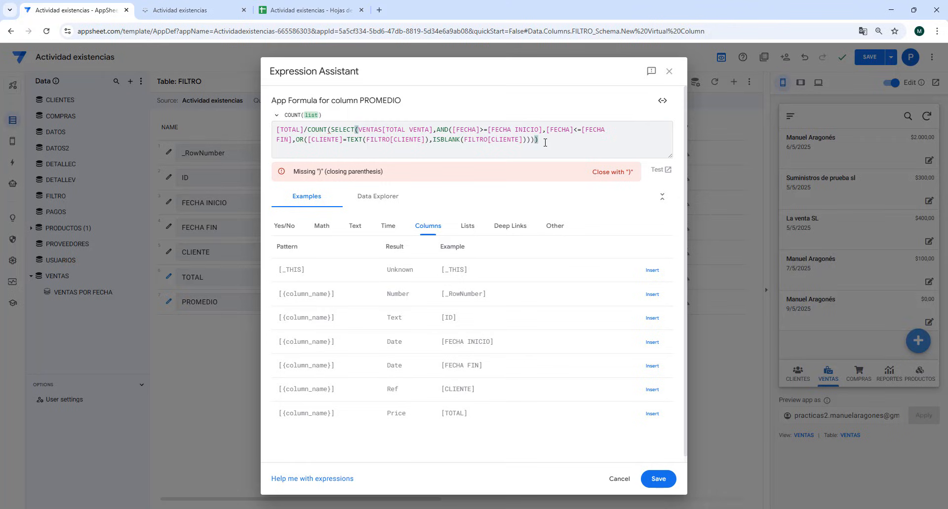
pyautogui.write(')')
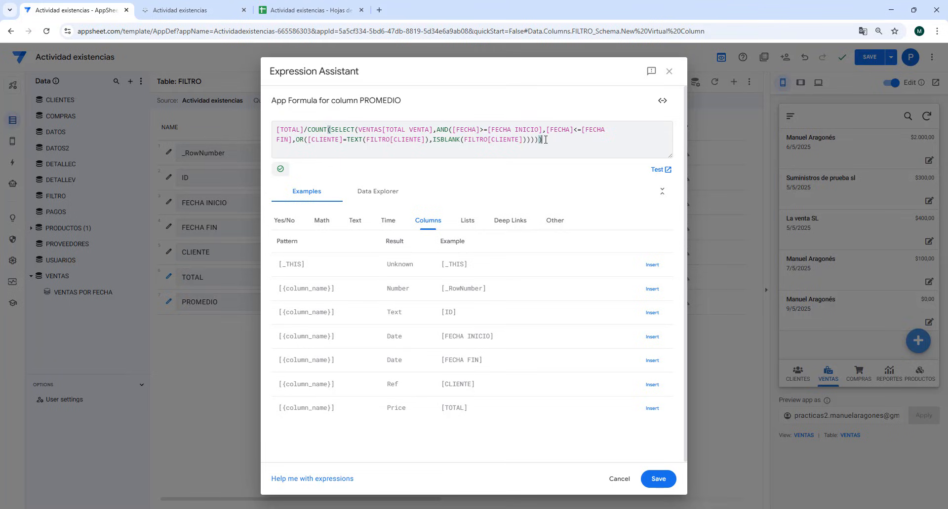
pyautogui.click(658, 479)
pyautogui.click(859, 61)
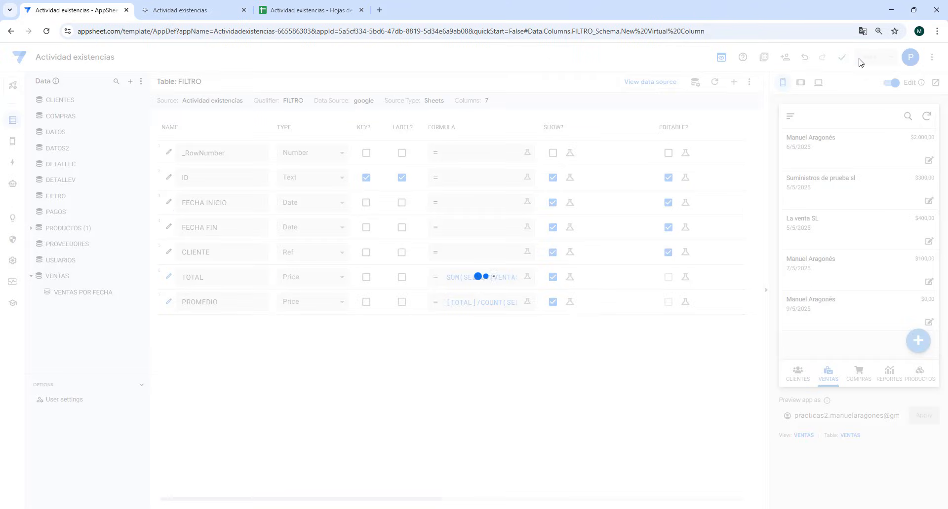
# - Check the dashboard in the running app, then return to the editor and show DASHBOARD VENTAS in the preview
pyautogui.click(198, 10)
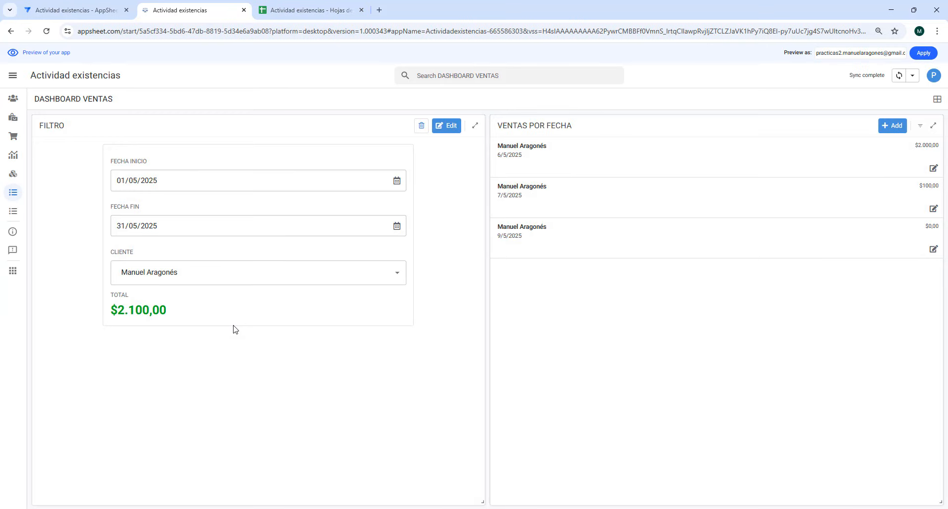
pyautogui.click(74, 10)
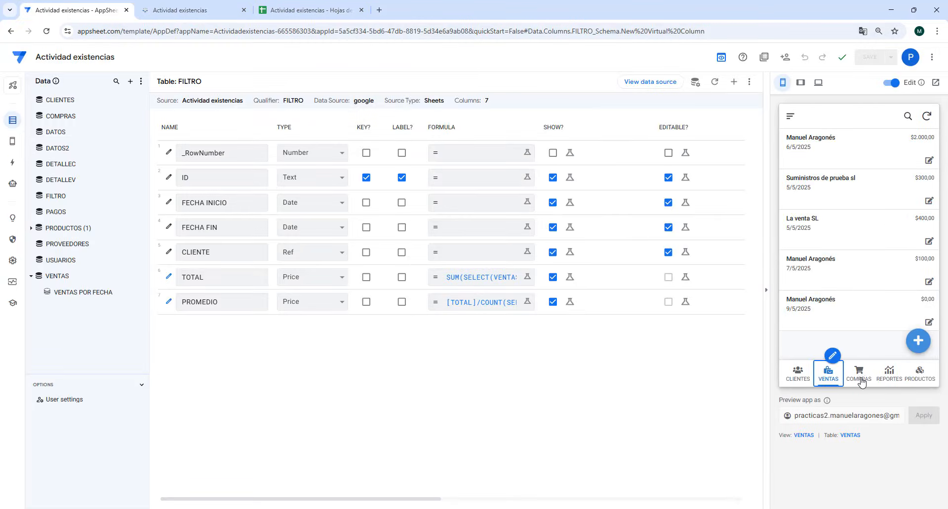
pyautogui.click(791, 117)
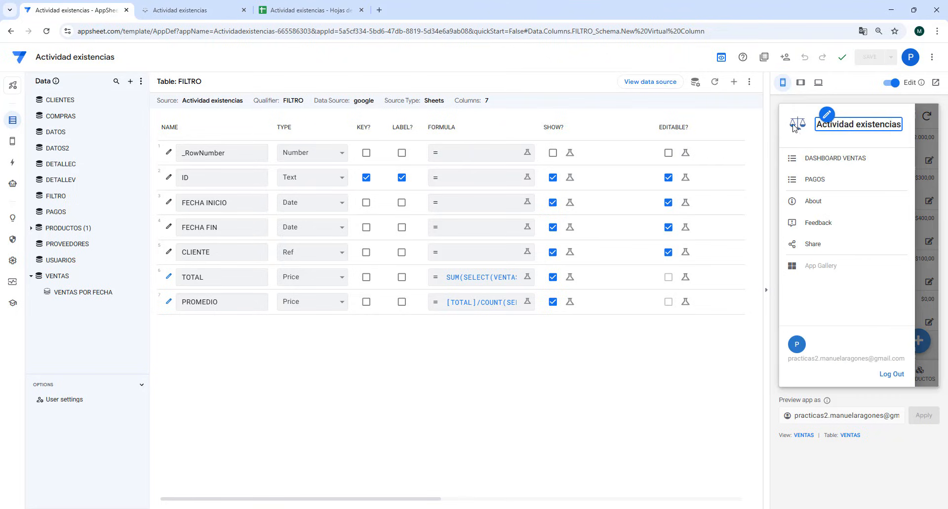
pyautogui.click(825, 158)
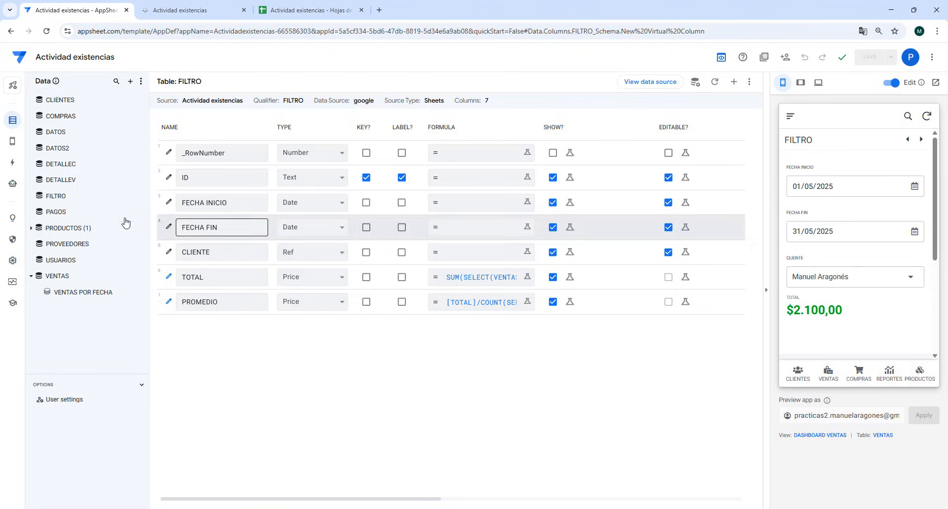
# - Add the PROMEDIO column to the FILTRO view's manual column order
pyautogui.click(13, 143)
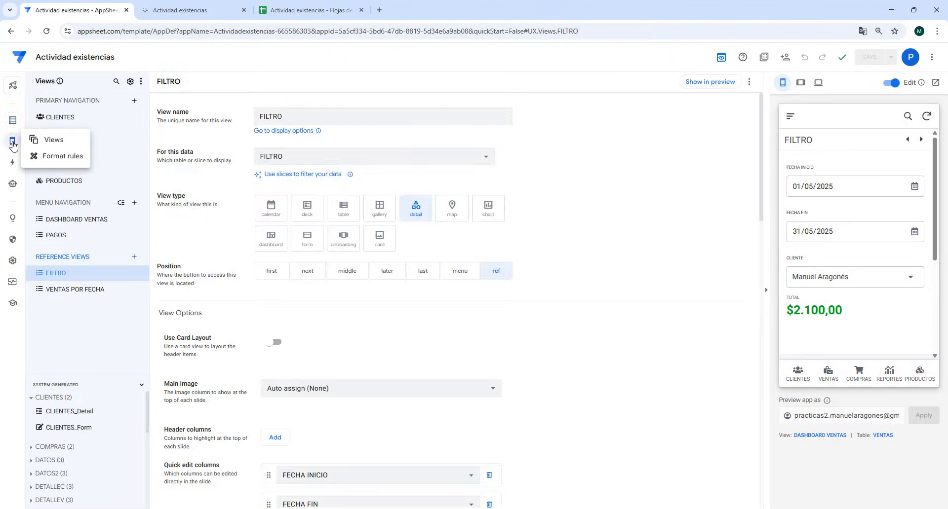
pyautogui.scroll(-7, 401, 355)
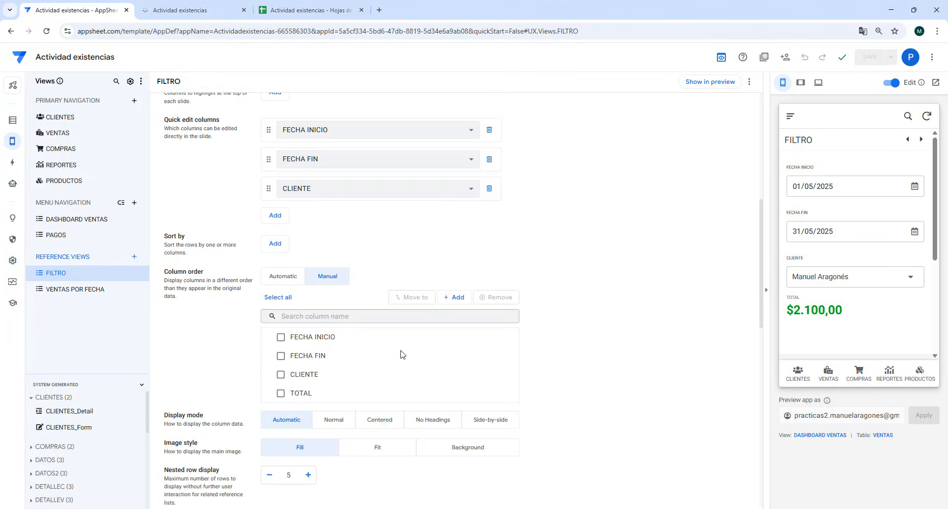
pyautogui.click(454, 297)
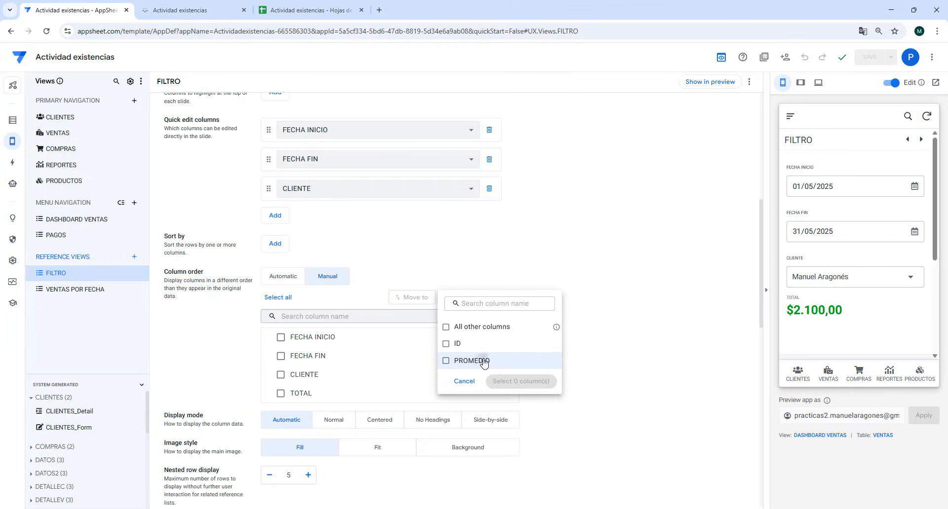
pyautogui.click(484, 361)
pyautogui.click(521, 381)
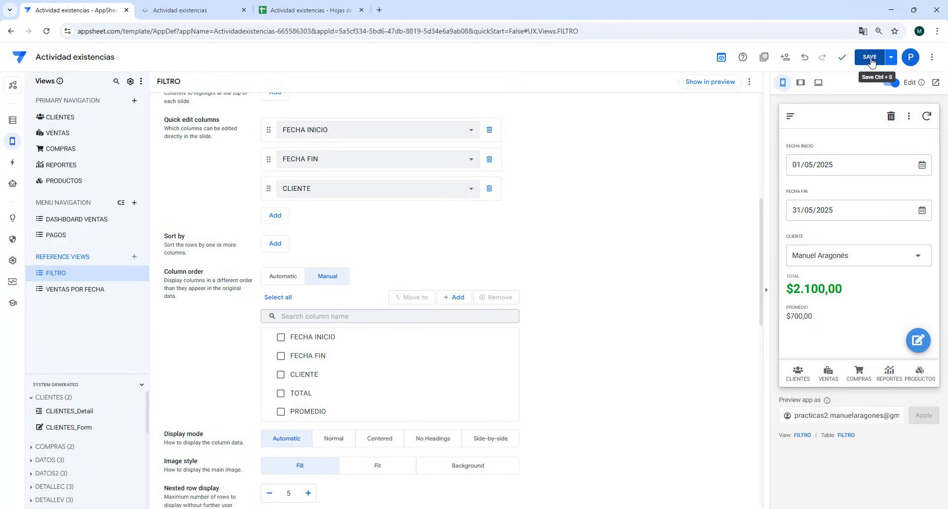
# - Extend the FILTRO format rule to the PROMEDIO column alongside TOTAL, then save the app
pyautogui.moveTo(12, 141)
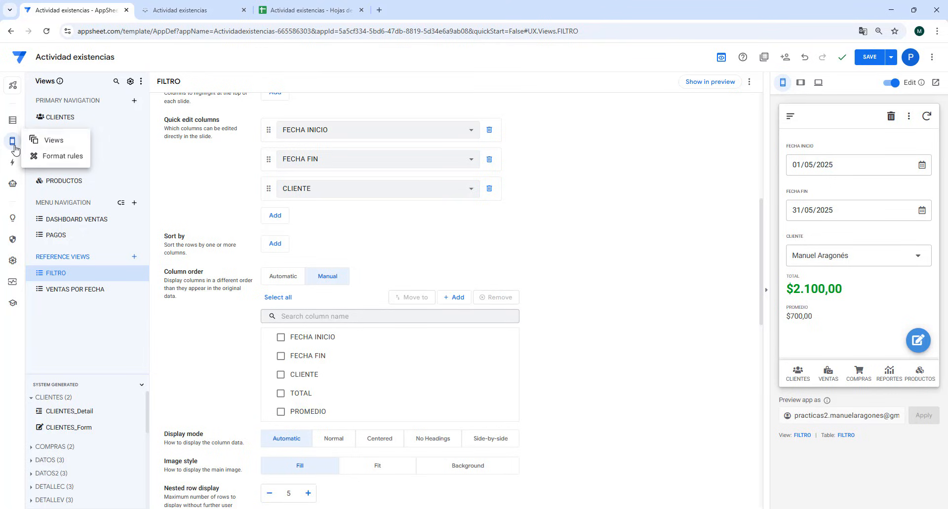
pyautogui.click(55, 152)
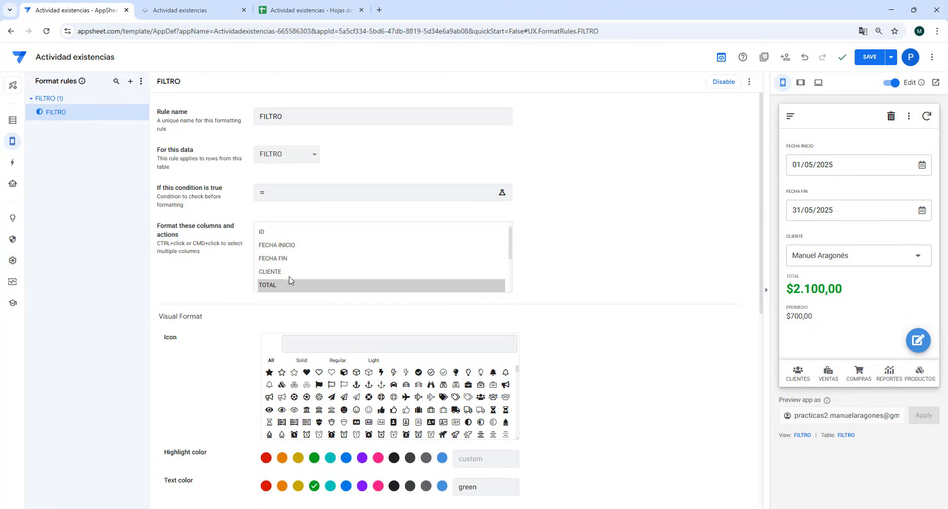
pyautogui.scroll(-1, 296, 277)
pyautogui.keyDown('ctrl'); pyautogui.click(278, 249); pyautogui.keyUp('ctrl')
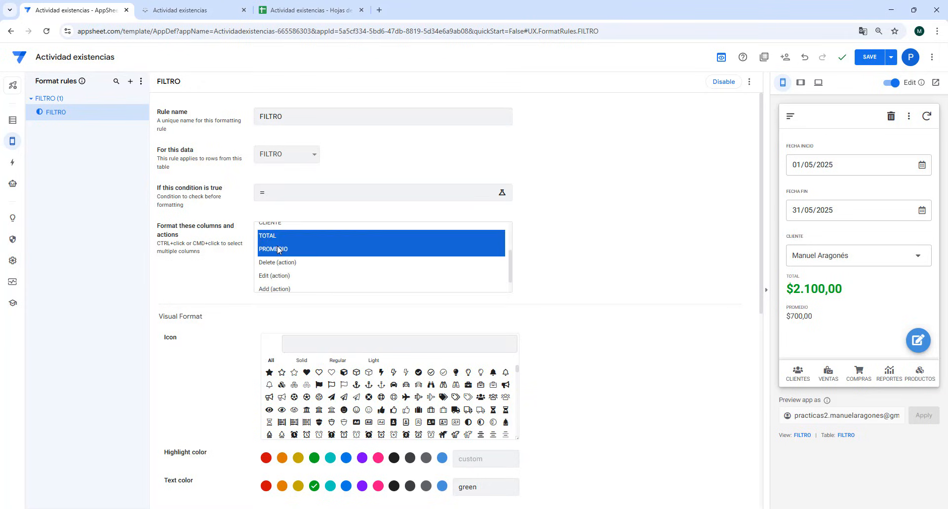
pyautogui.click(629, 221)
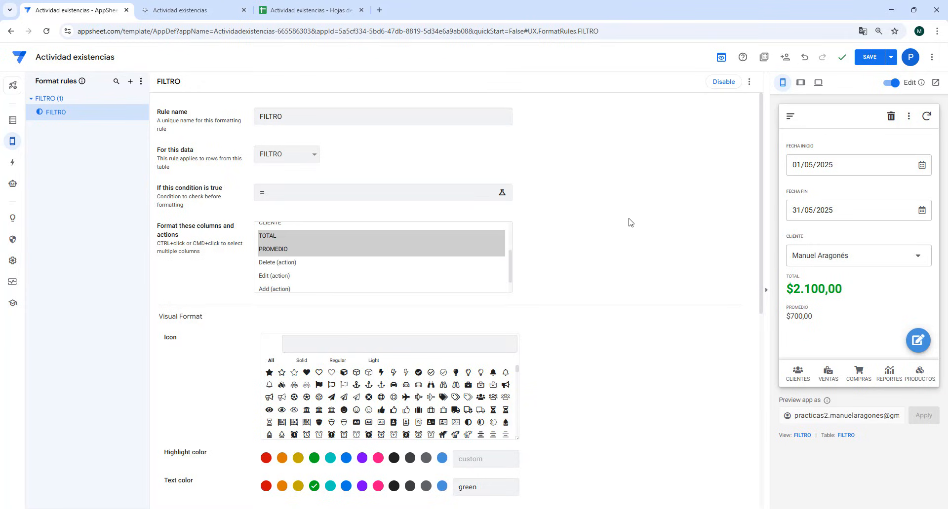
pyautogui.click(873, 63)
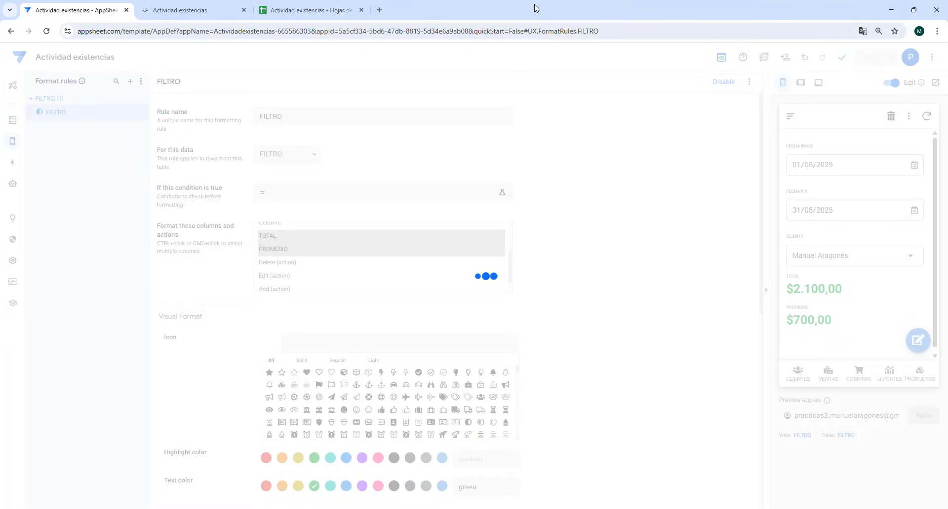
# - Reload the running app and check the PROMEDIO formatting in DASHBOARD VENTAS
pyautogui.click(193, 16)
pyautogui.press('F5')
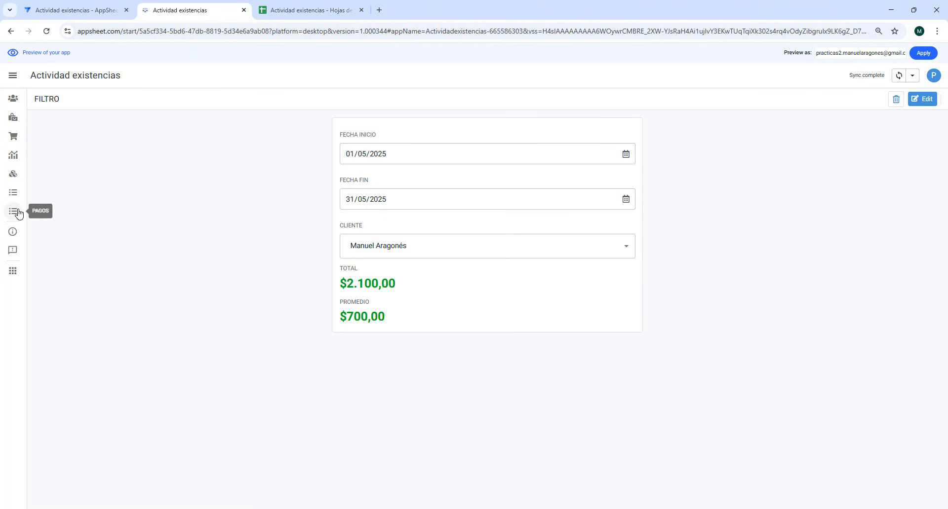
pyautogui.click(15, 194)
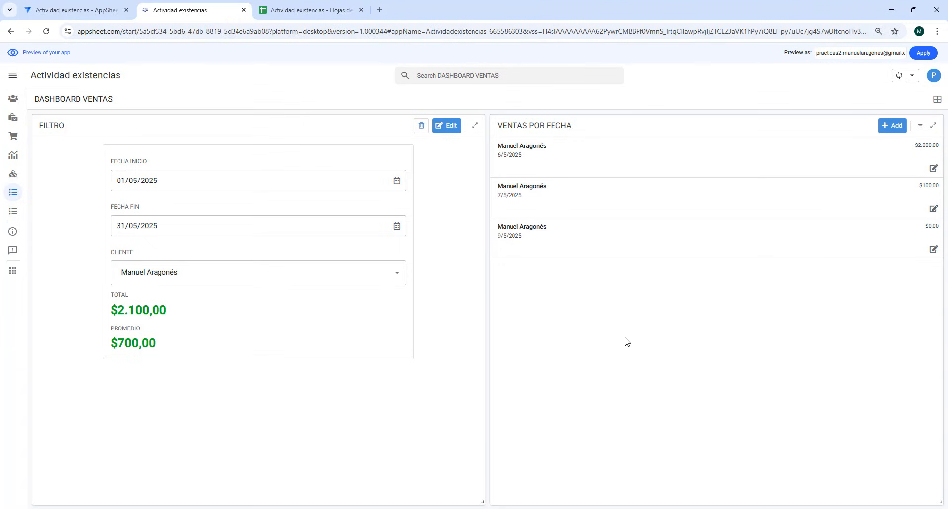
# - Return to the editor and create a new view named GRAFICO that uses the VENTAS POR FECHA slice as its data
pyautogui.click(70, 13)
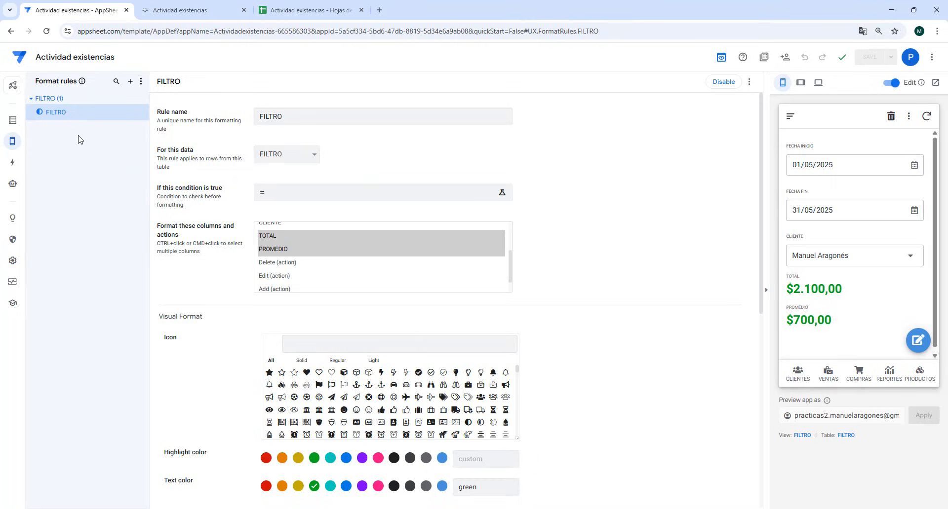
pyautogui.click(15, 123)
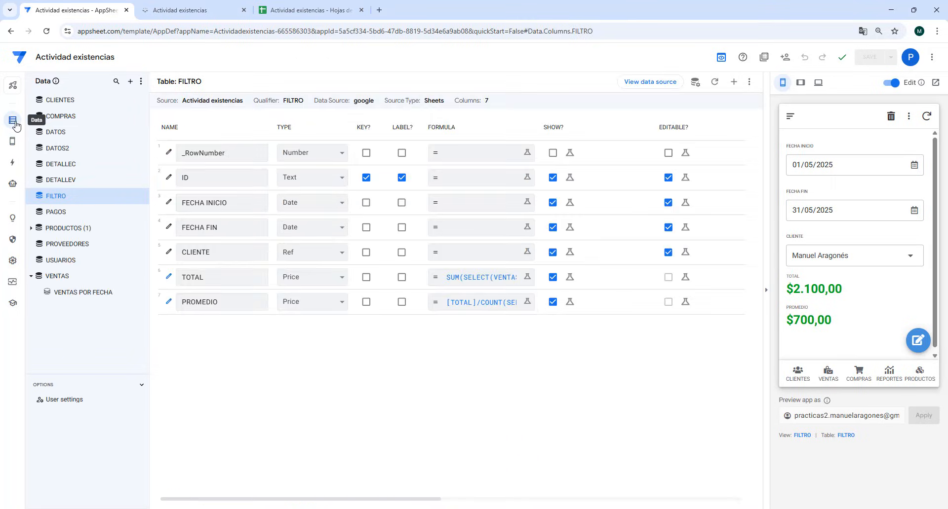
pyautogui.click(12, 141)
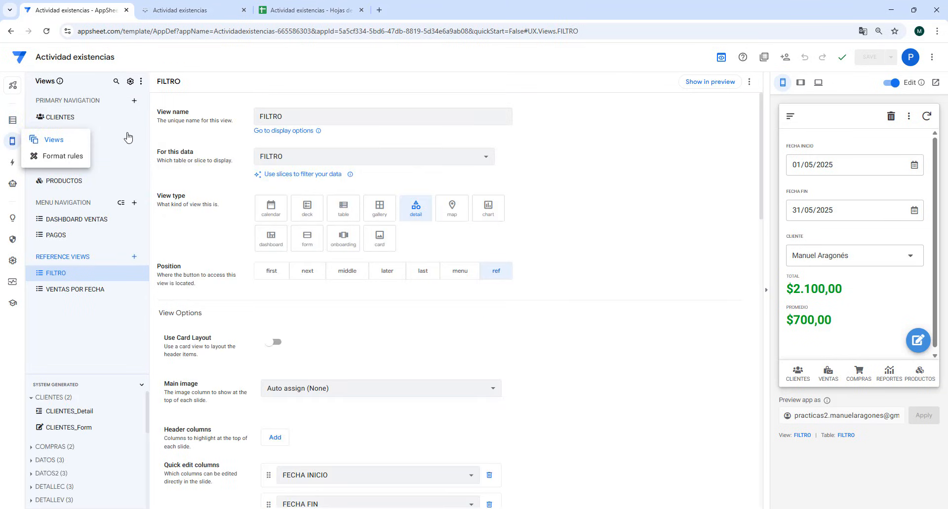
pyautogui.click(133, 100)
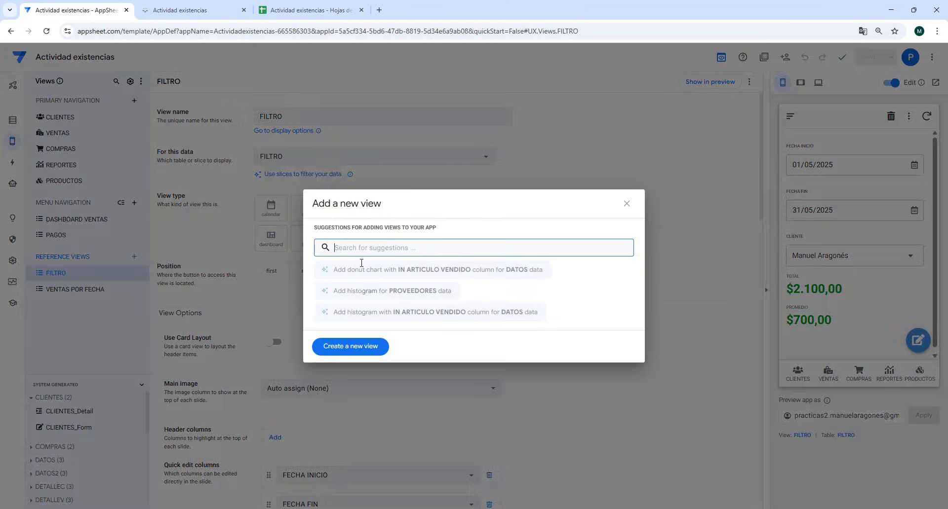
pyautogui.click(357, 347)
pyautogui.click(296, 115)
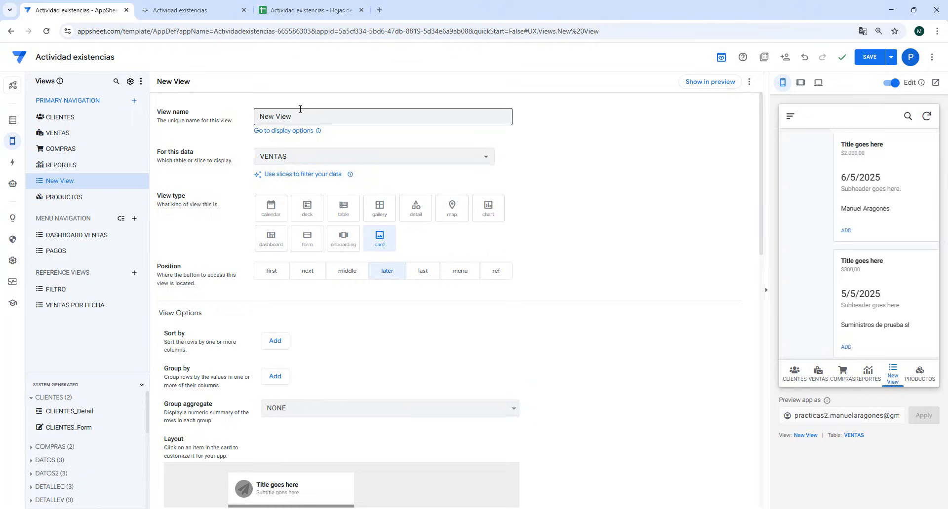
pyautogui.tripleClick(257, 117)
pyautogui.write('V')
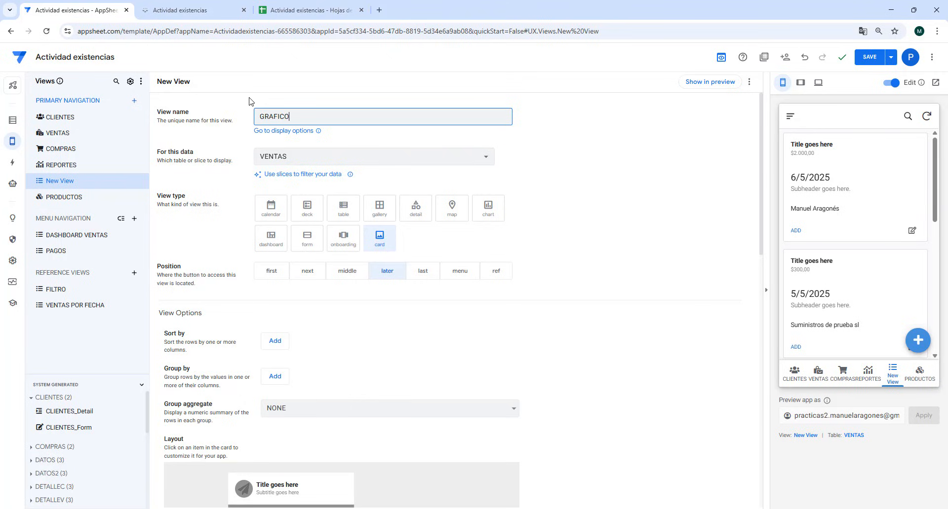
pyautogui.click(275, 156)
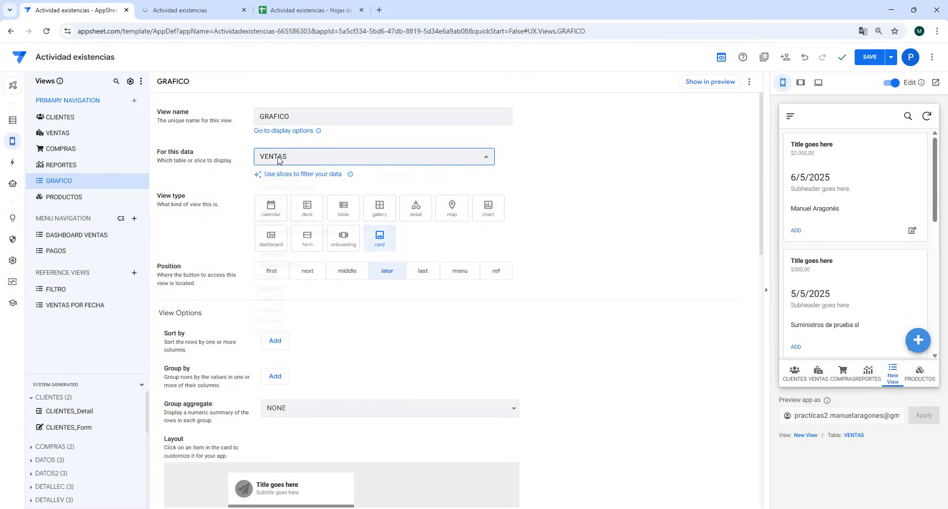
pyautogui.click(308, 197)
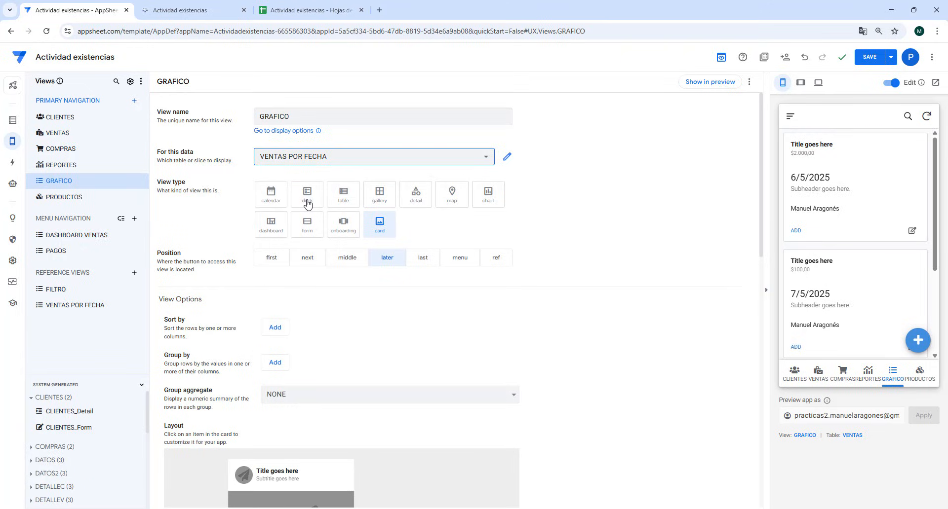
# - Make GRAFICO a chart view and add CLIENTE as its chart column
pyautogui.click(488, 195)
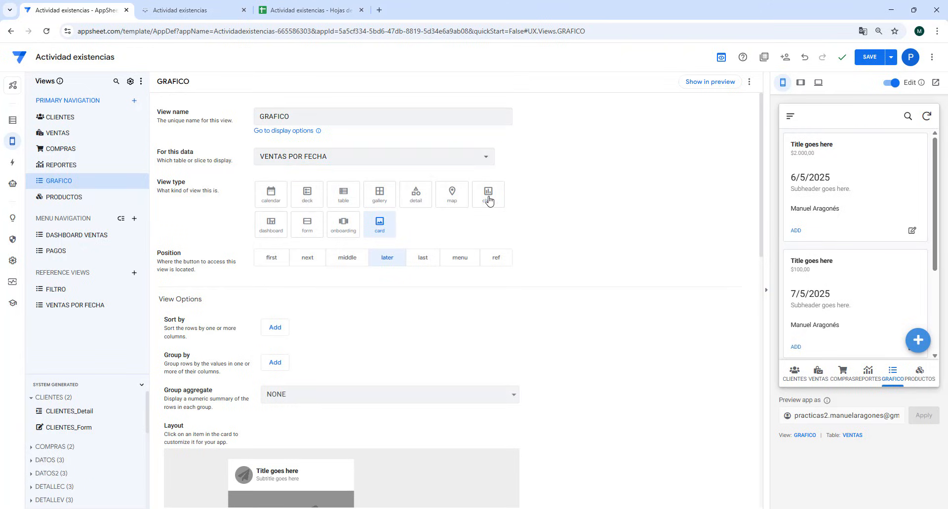
pyautogui.scroll(-2, 332, 328)
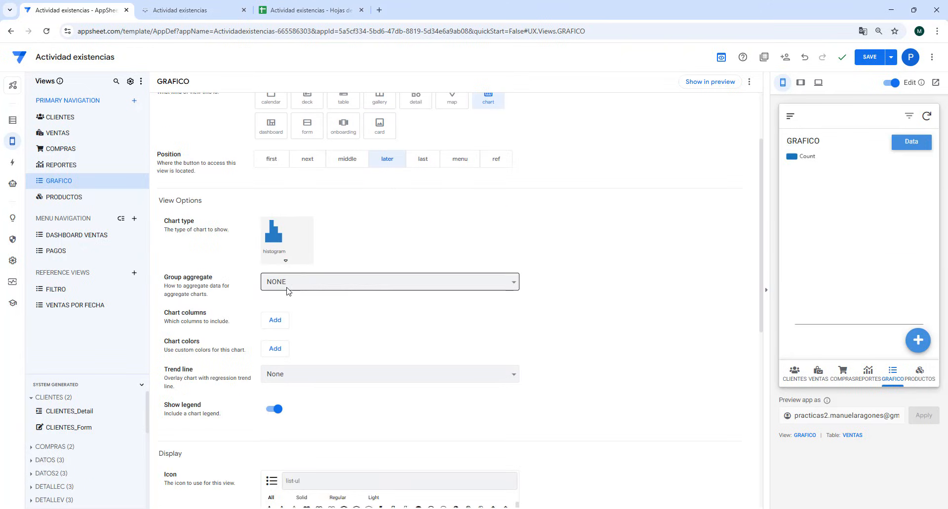
pyautogui.click(275, 320)
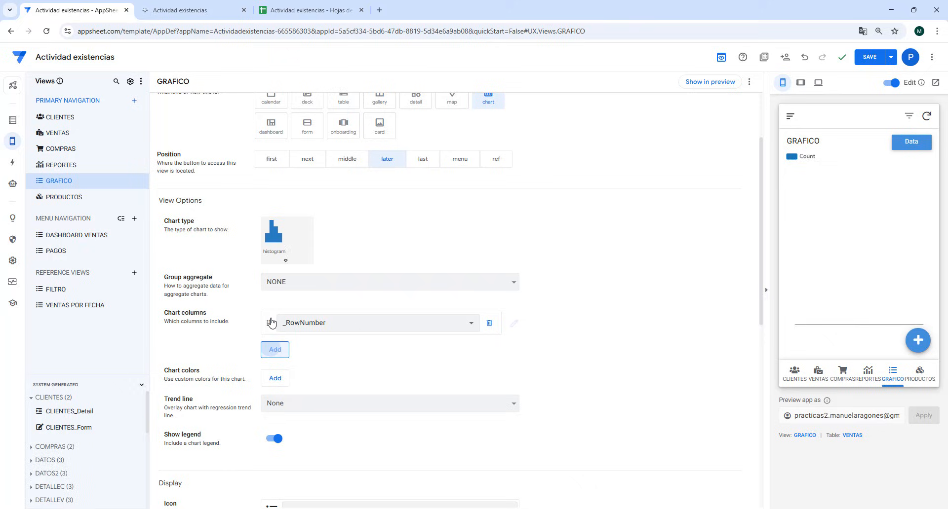
pyautogui.click(317, 324)
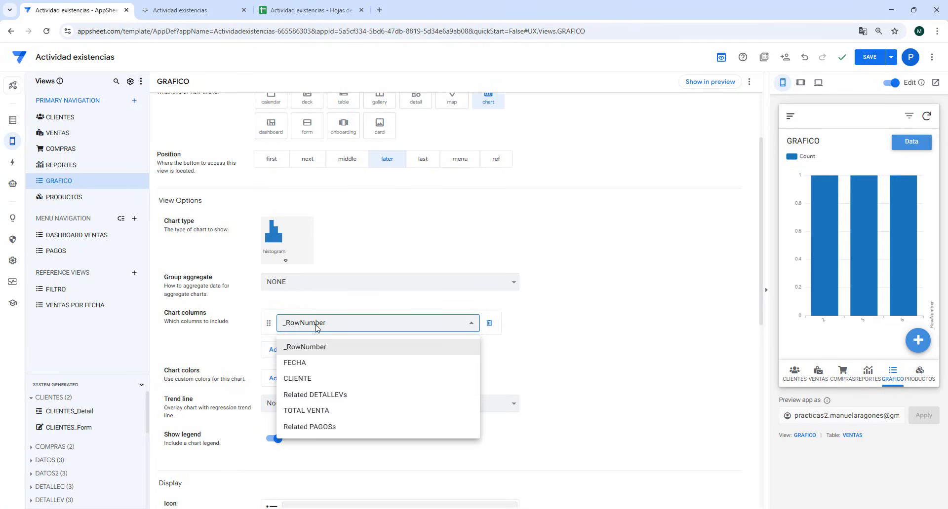
pyautogui.click(306, 379)
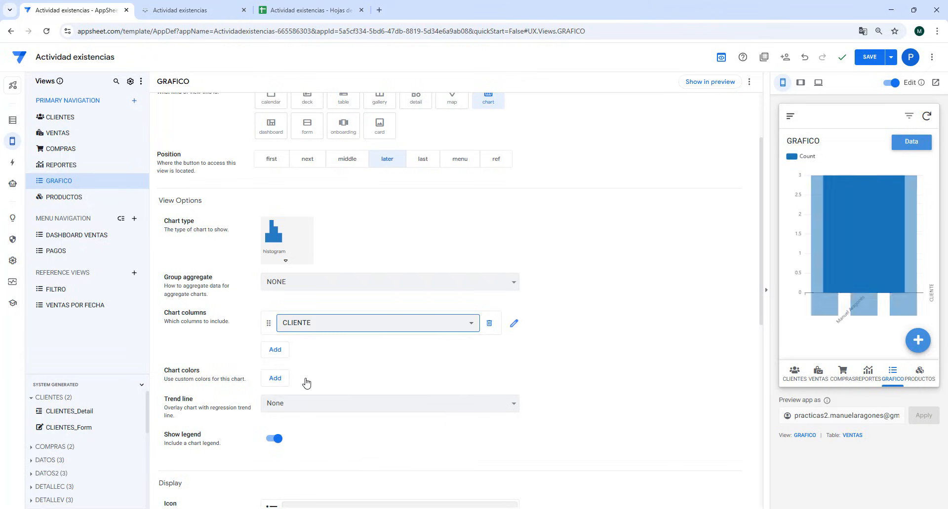
# - Set the chart's group aggregate to SUM :: TOTAL VENTA and the GRAFICO view's position to ref
pyautogui.click(305, 285)
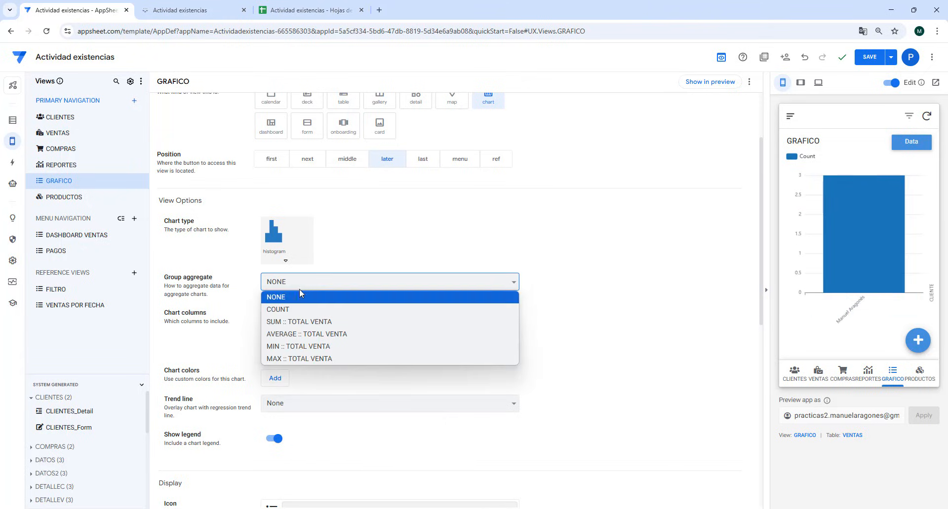
pyautogui.click(317, 323)
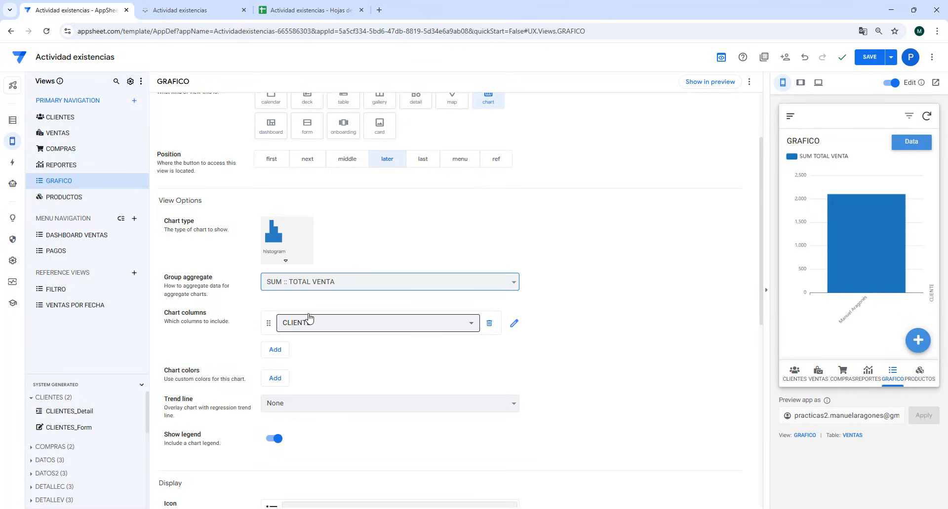
pyautogui.scroll(2, 477, 217)
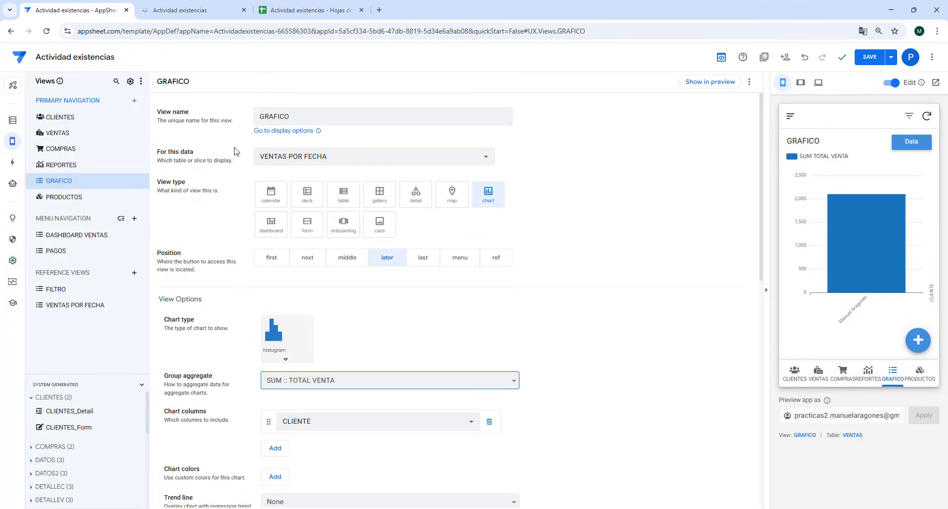
pyautogui.click(494, 258)
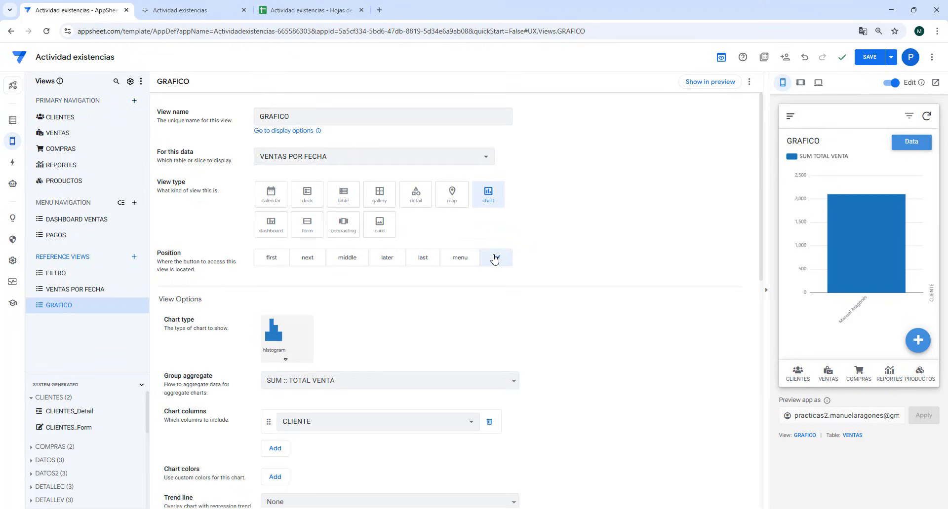
# - Add GRAFICO as a view entry of DASHBOARD VENTAS with the size Tall, then save the app
pyautogui.click(94, 218)
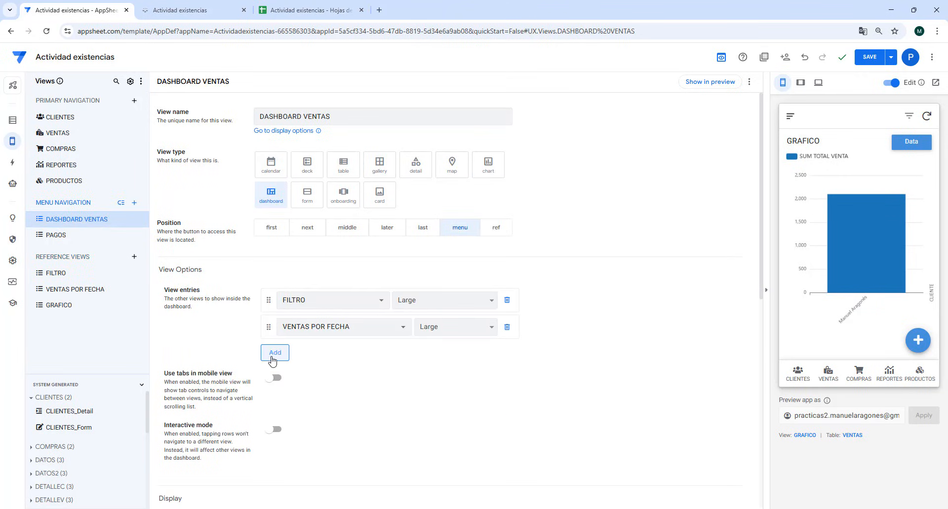
pyautogui.click(273, 354)
pyautogui.click(312, 357)
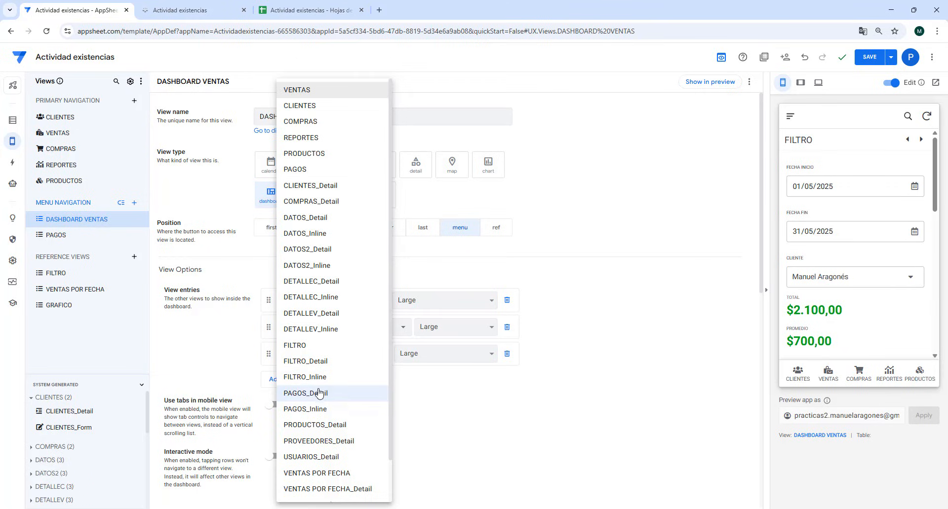
pyautogui.scroll(-2, 319, 392)
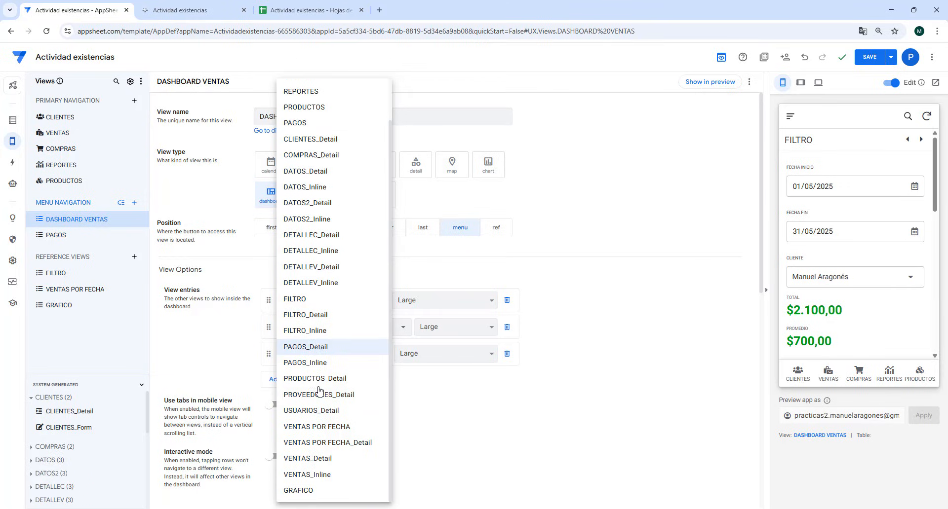
pyautogui.click(312, 493)
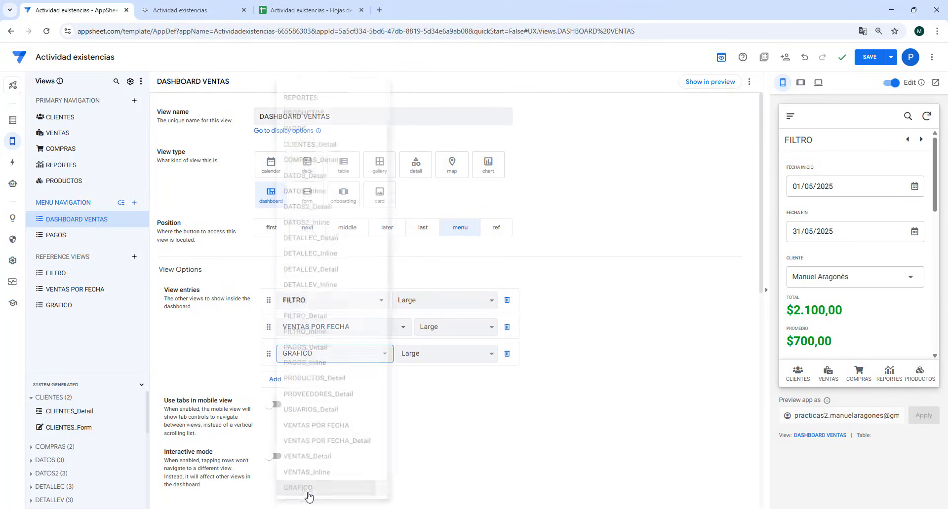
pyautogui.click(420, 362)
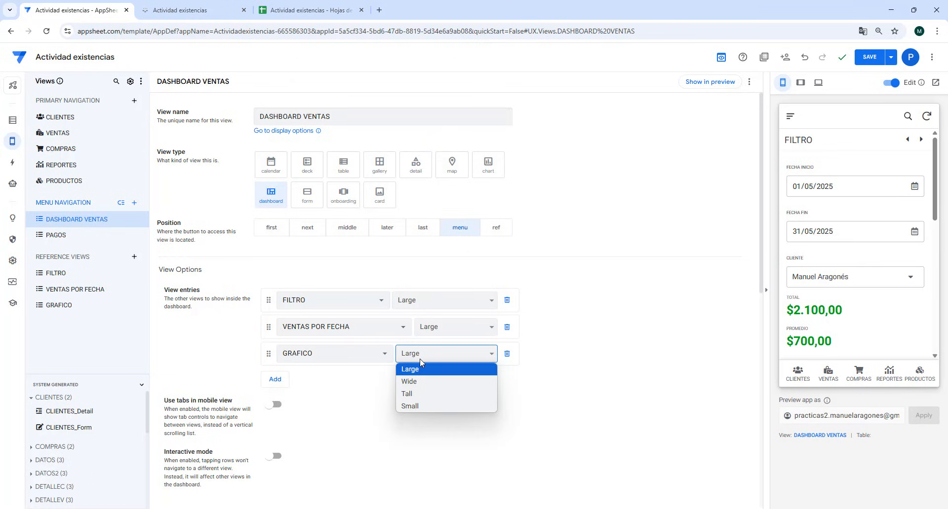
pyautogui.click(416, 394)
pyautogui.click(871, 58)
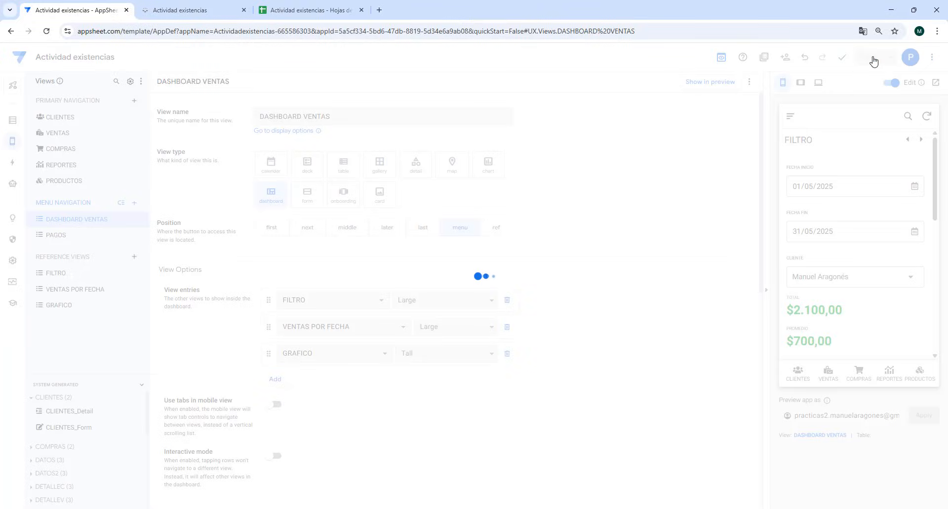
# - Switch to the running app and clear the CLIENTE filter in DASHBOARD VENTAS
pyautogui.click(187, 14)
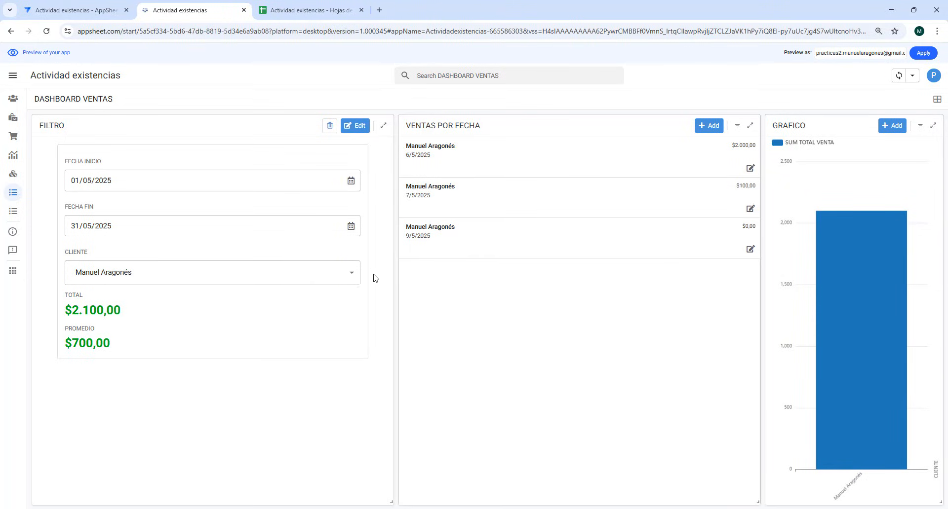
pyautogui.click(338, 274)
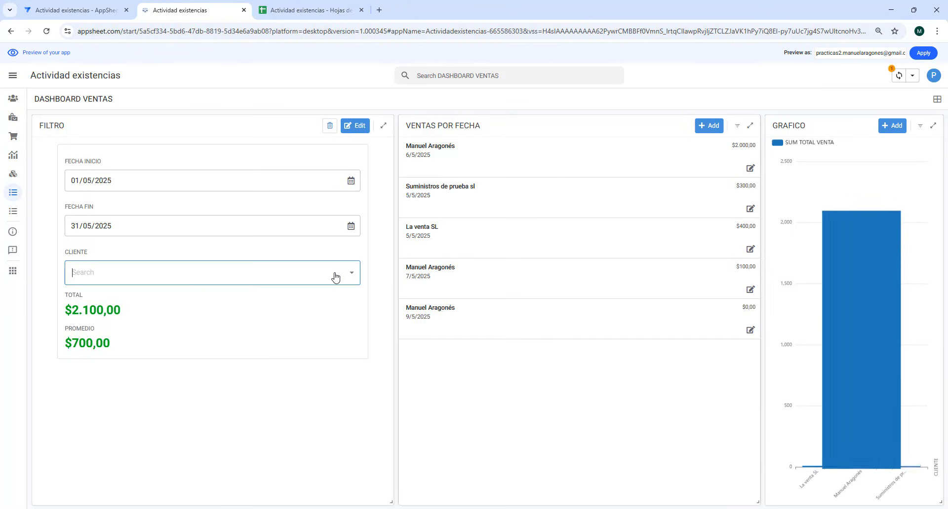
pyautogui.click(303, 448)
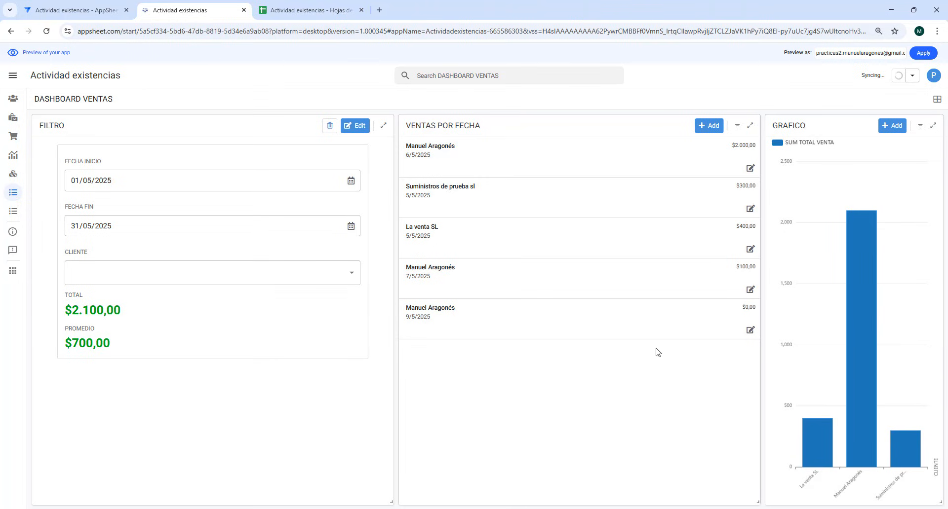
# - Set the GRAFICO entry's size to Large in the editor, save the app and return to the running app
pyautogui.click(74, 10)
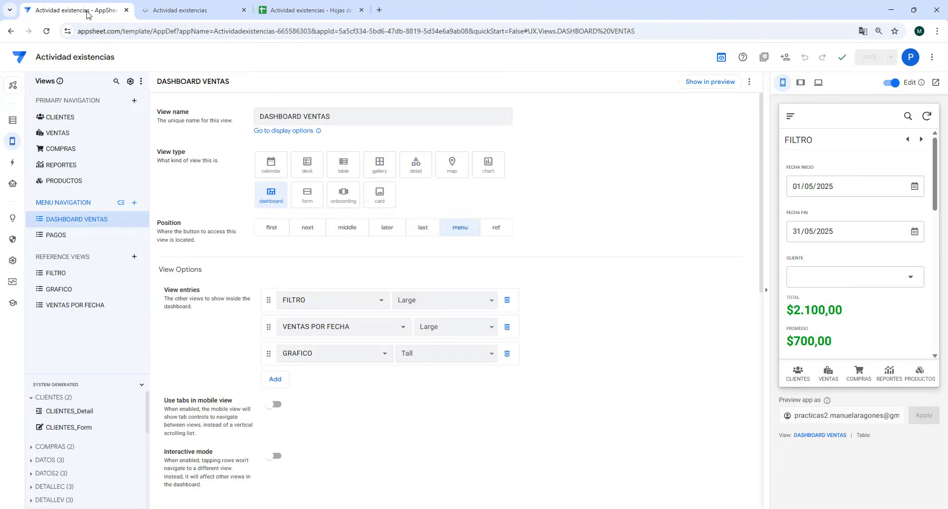
pyautogui.click(461, 349)
pyautogui.click(416, 370)
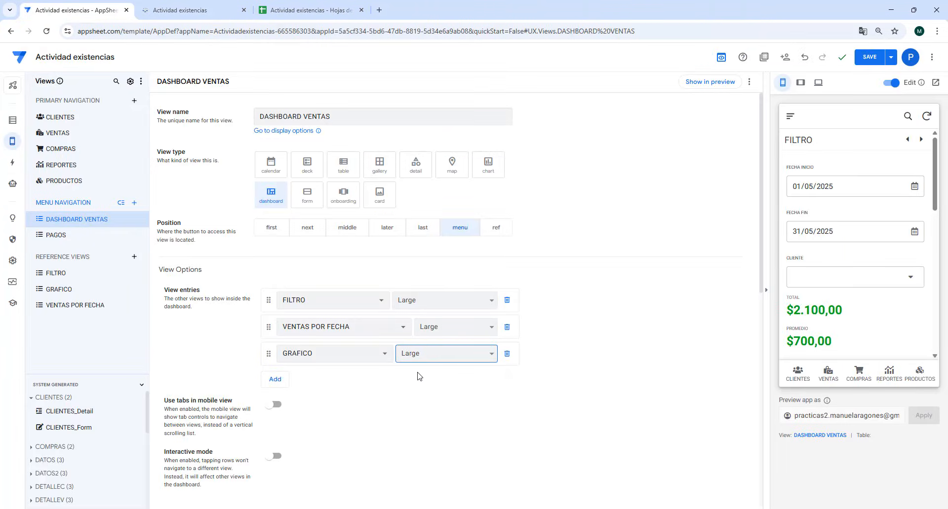
pyautogui.click(873, 58)
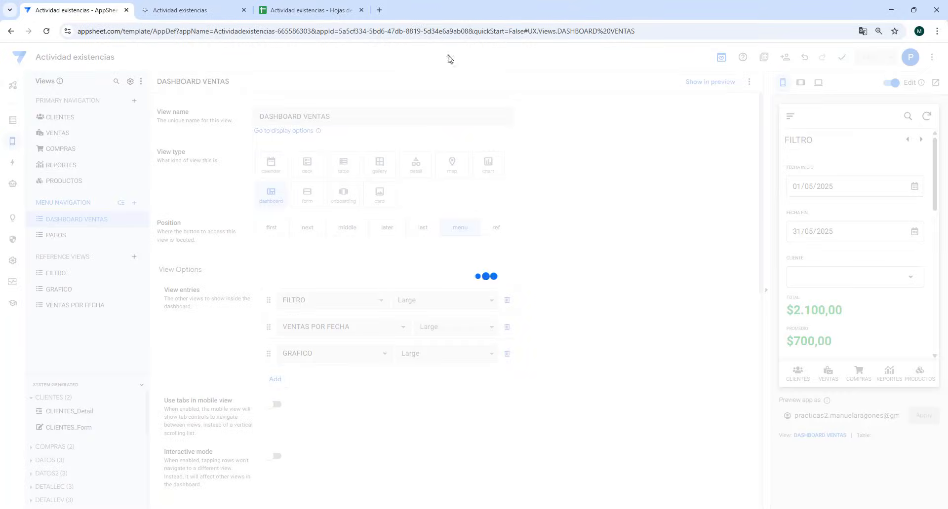
pyautogui.click(195, 10)
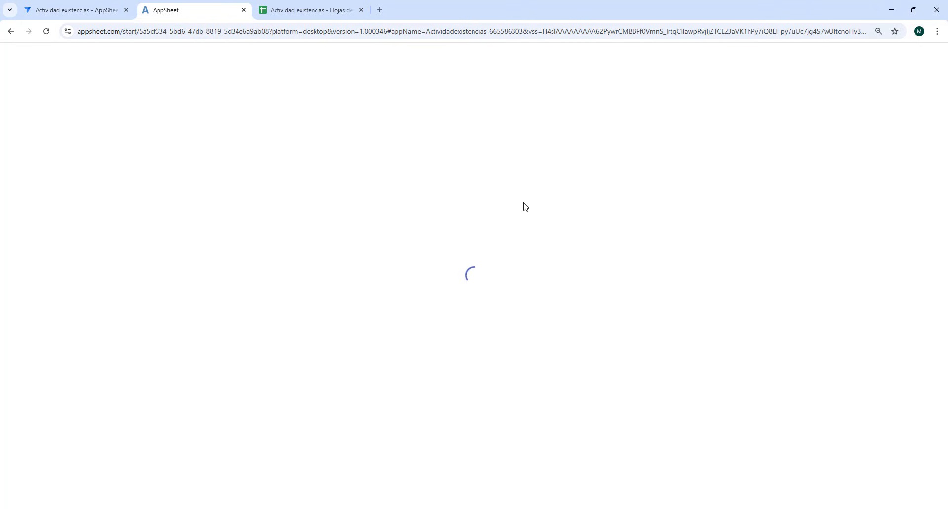
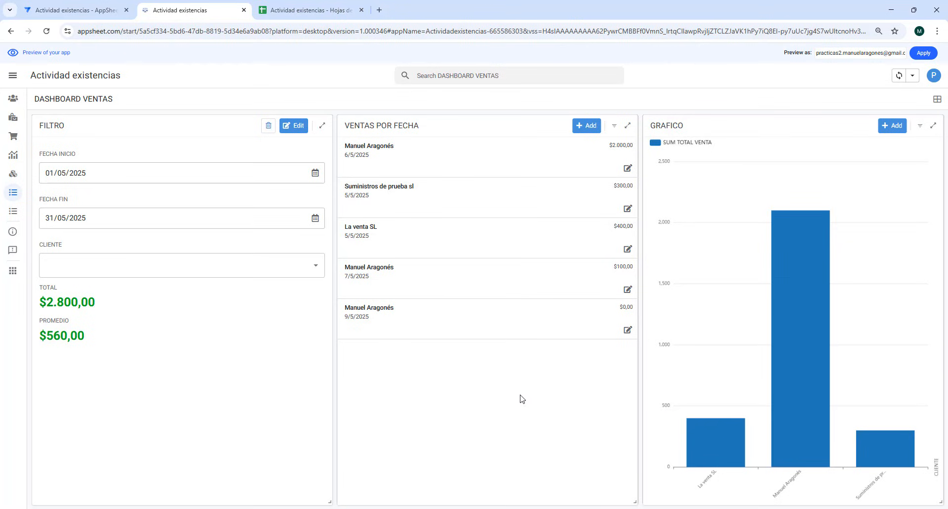
# - Return to the app editor and set the header and footer style to Colored in the Theme & Brand settings
pyautogui.hotkey('ctrl', '-')
pyautogui.hotkey('ctrl', '-')
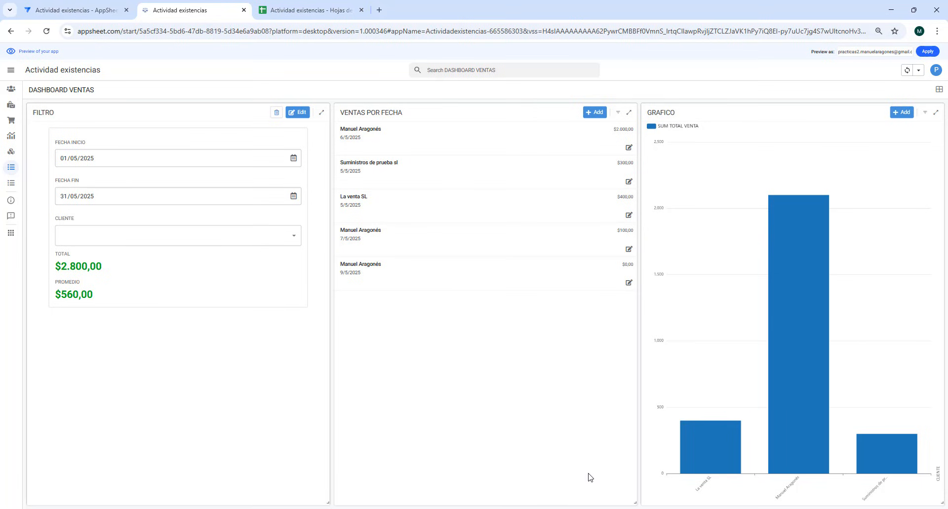
pyautogui.click(63, 10)
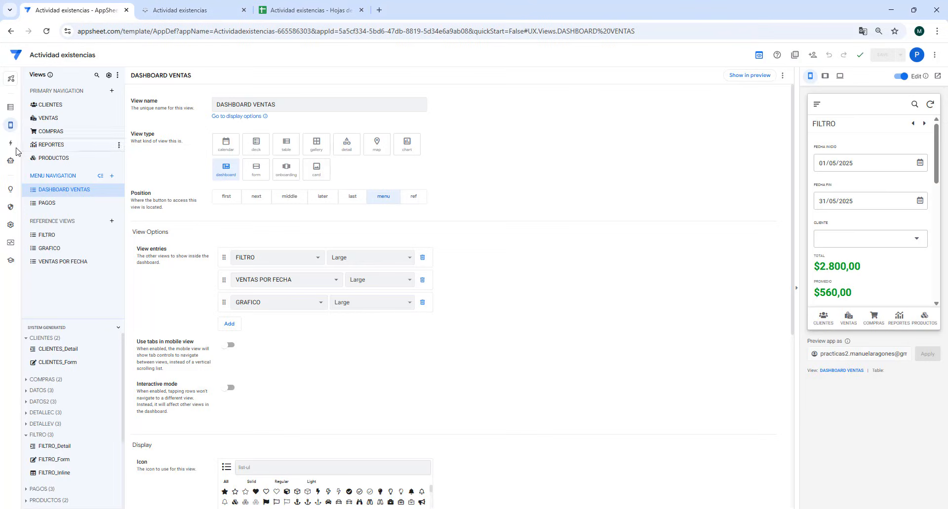
pyautogui.click(11, 225)
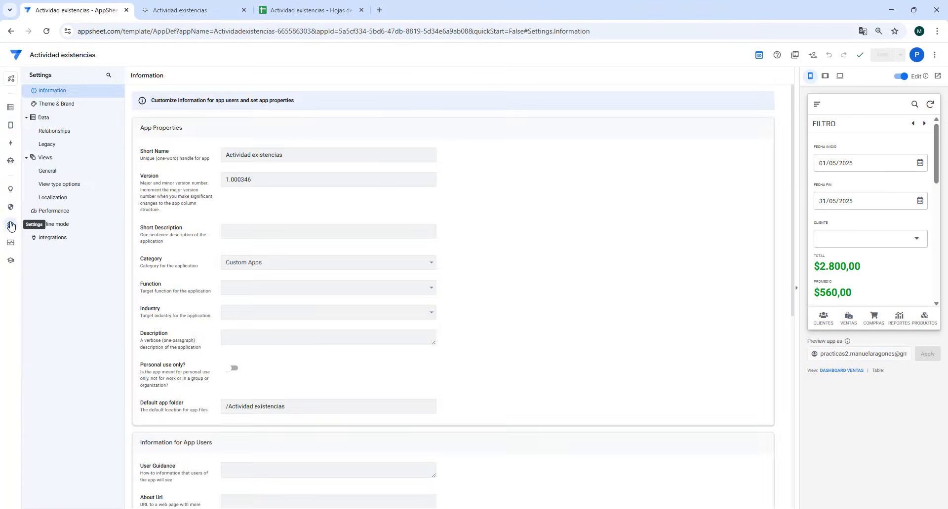
pyautogui.click(59, 104)
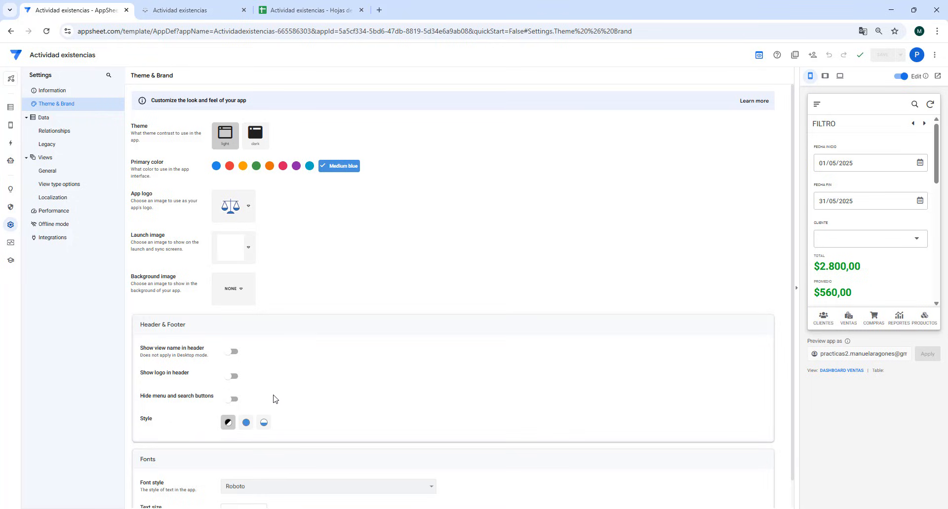
pyautogui.click(246, 423)
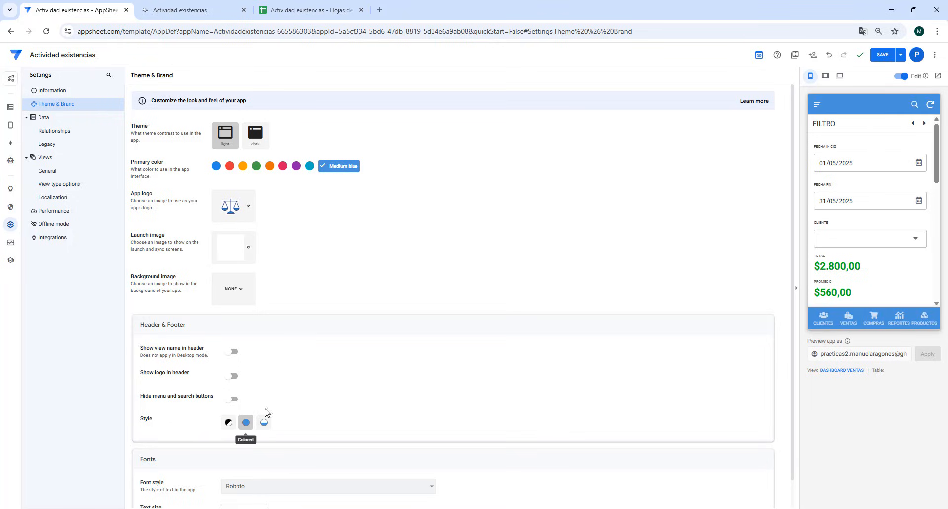
# - Replace the app's primary color with the custom hex color #3a556a
pyautogui.click(339, 171)
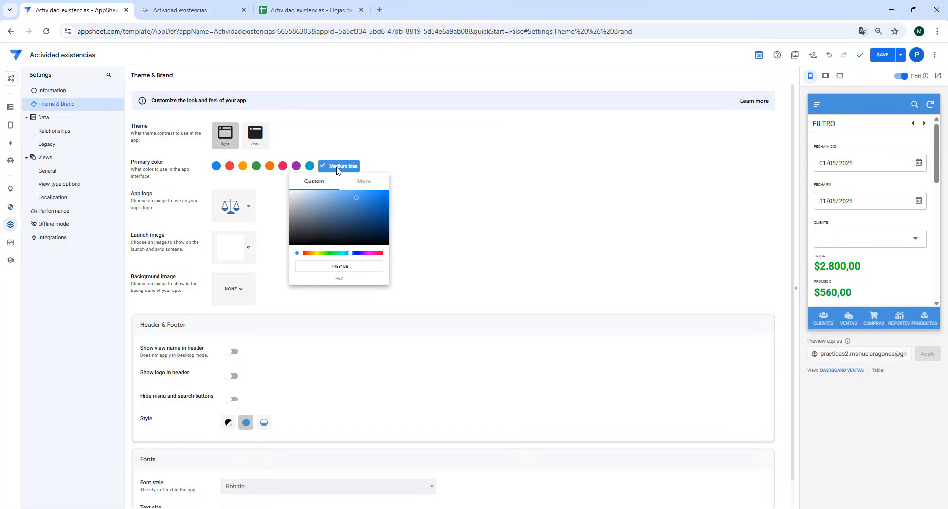
pyautogui.click(338, 171)
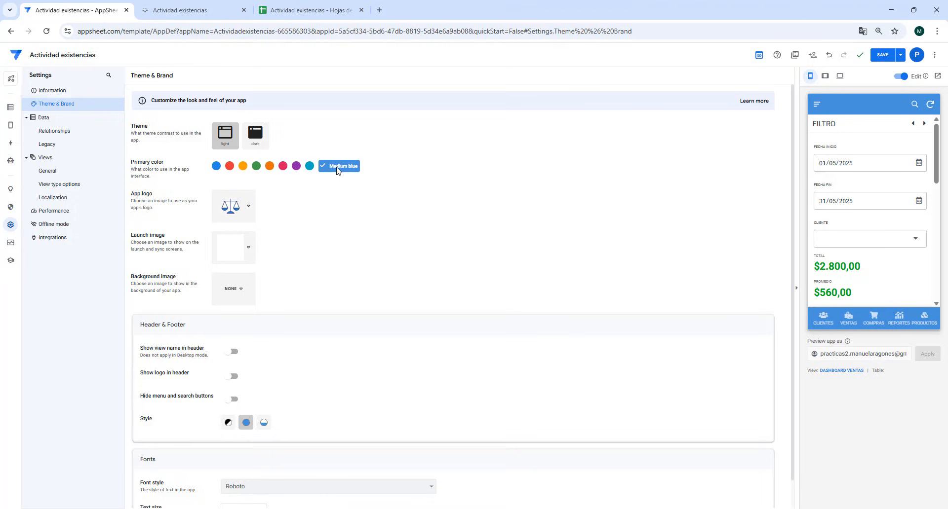
pyautogui.click(339, 168)
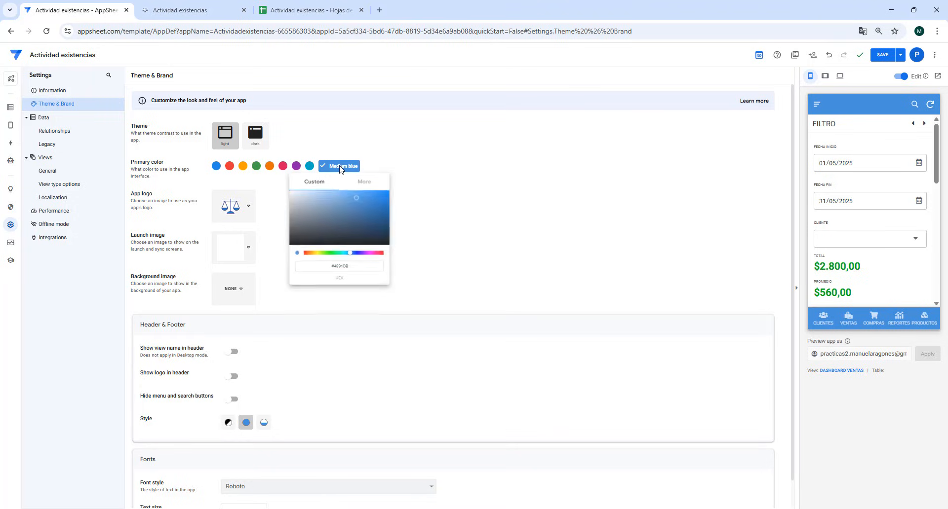
pyautogui.moveTo(350, 268); pyautogui.dragTo(330, 268)
pyautogui.rightClick(338, 270)
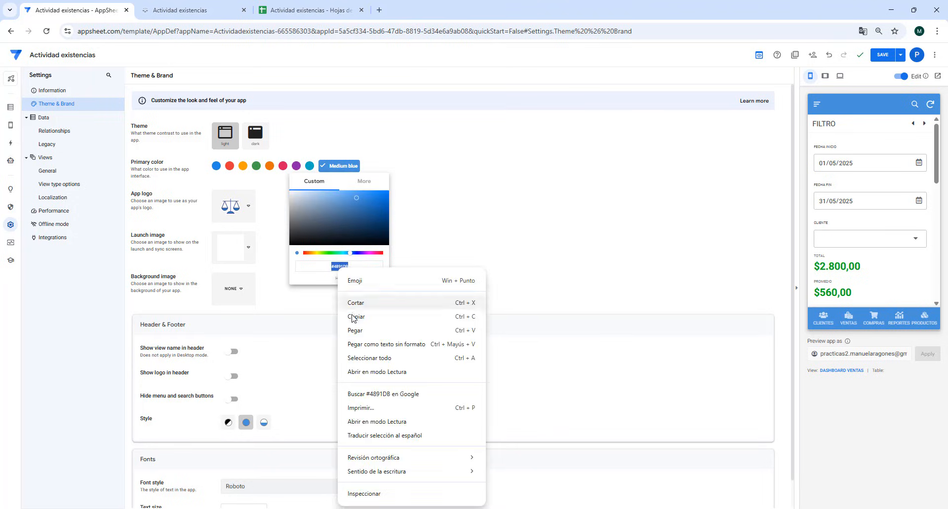
pyautogui.click(352, 330)
pyautogui.click(423, 235)
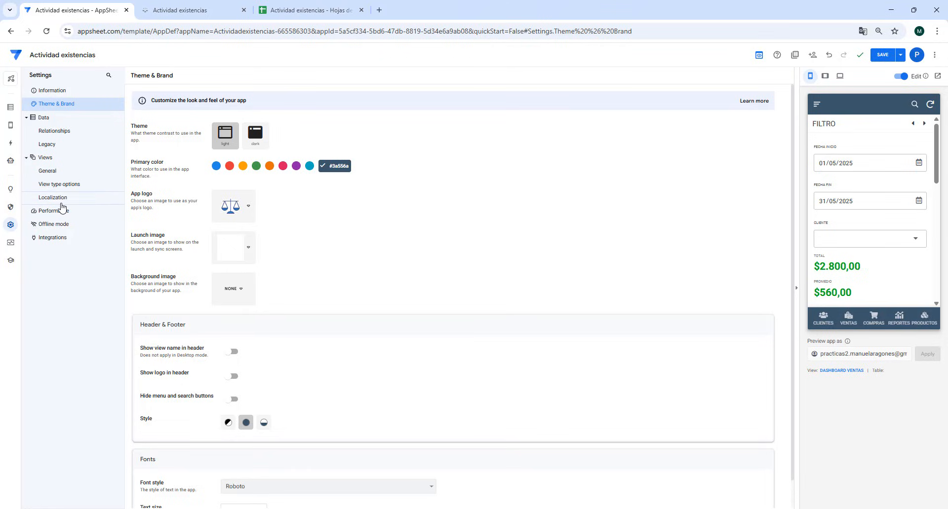
# - Show the logo and the view name in the header, and choose the rising arrow as the app logo
pyautogui.click(232, 378)
pyautogui.click(238, 206)
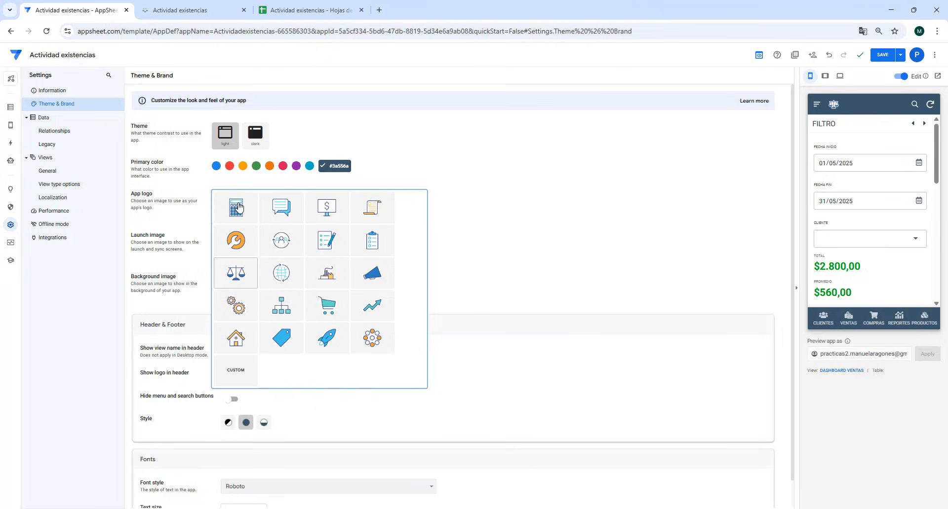
pyautogui.click(374, 306)
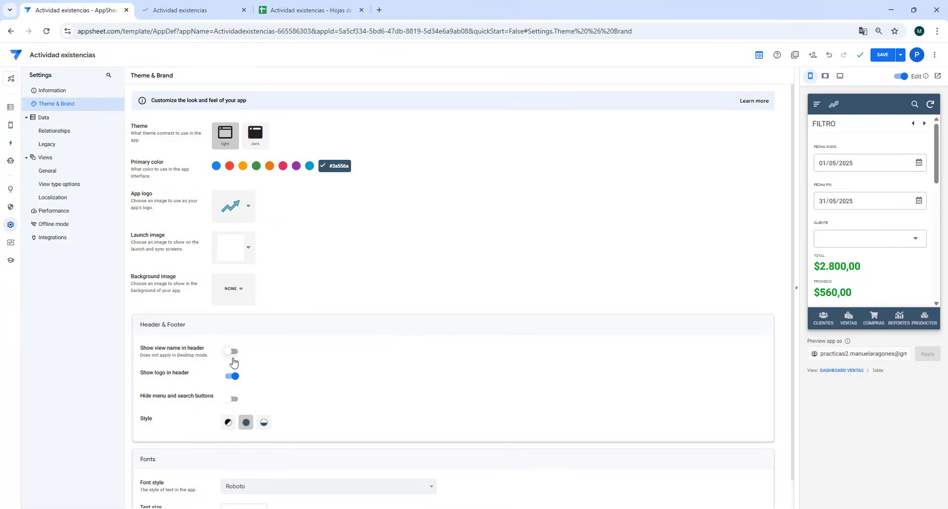
pyautogui.click(232, 352)
# - Rename the DASHBOARD VENTAS view as Dashboard ventas
pyautogui.moveTo(11, 127)
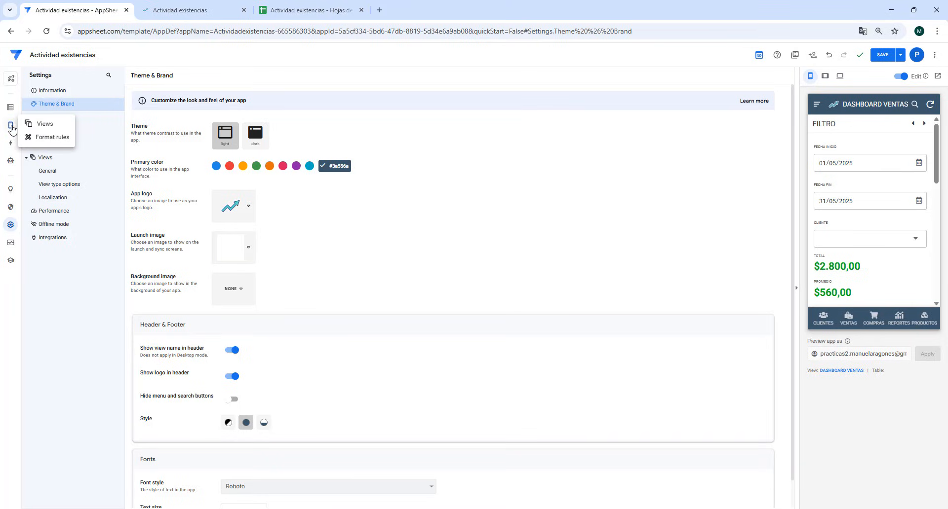
pyautogui.click(11, 127)
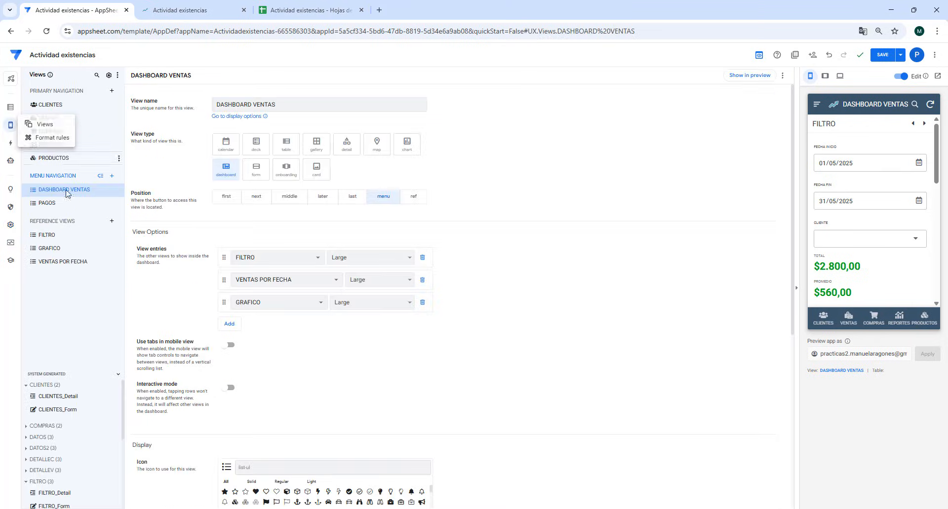
pyautogui.moveTo(286, 106); pyautogui.dragTo(223, 104)
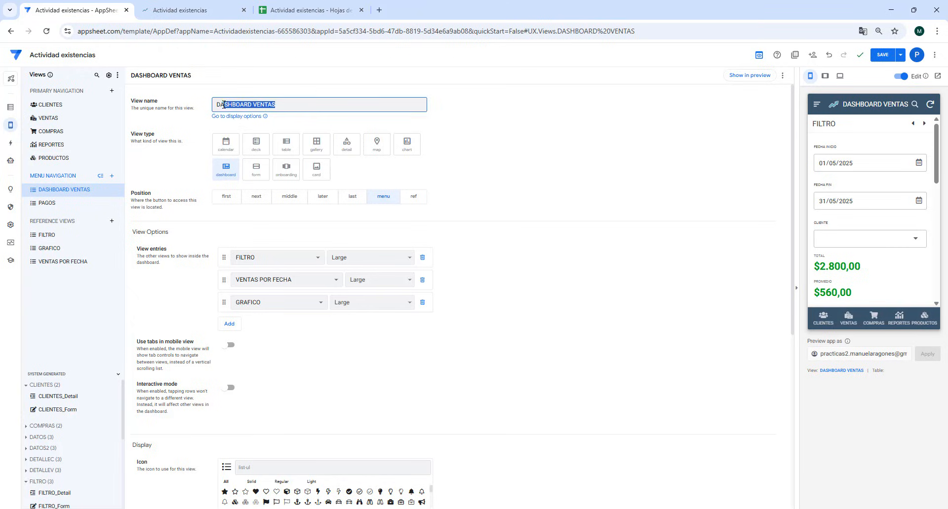
pyautogui.write('ASah')
pyautogui.click(474, 129)
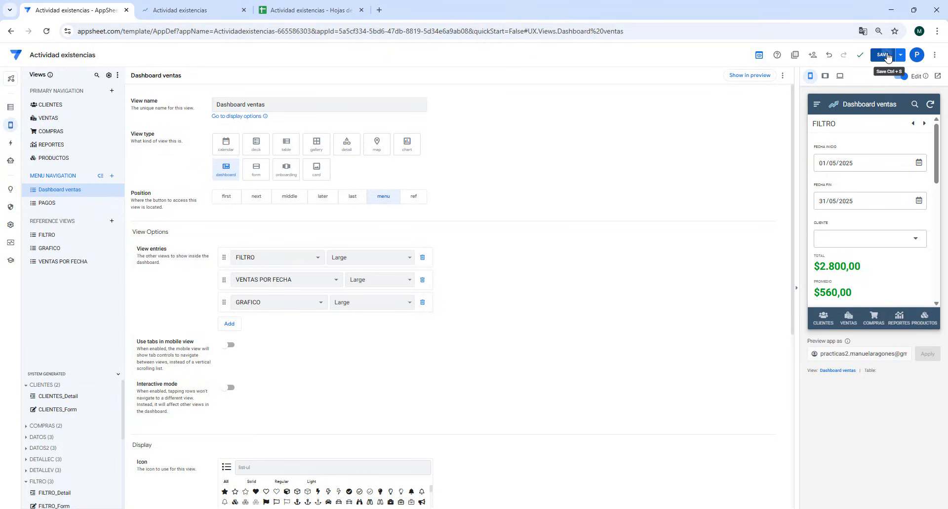
# - Save the app, then switch to the running app and reload it
pyautogui.click(884, 55)
pyautogui.click(216, 10)
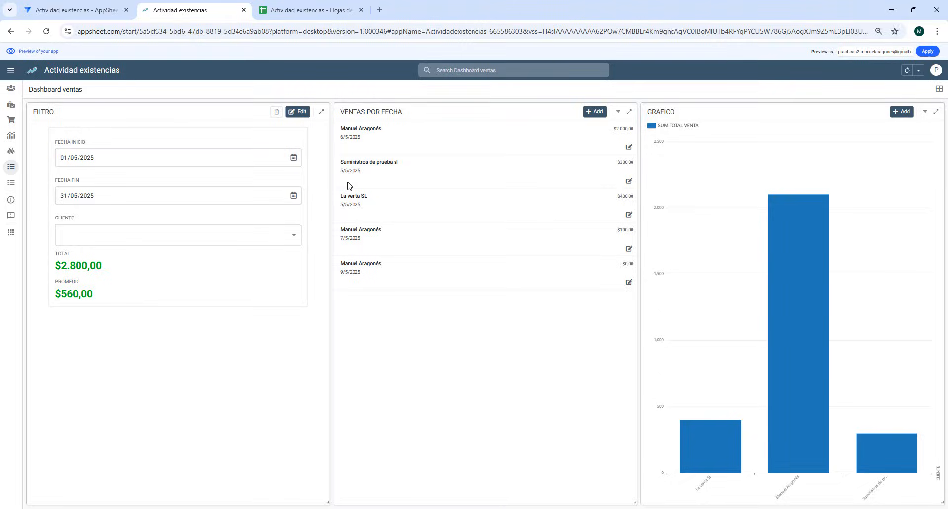
pyautogui.press('F5')
# - Give the GRAFICO view a green chart color in the editor, save the app and return to the running app
pyautogui.click(88, 18)
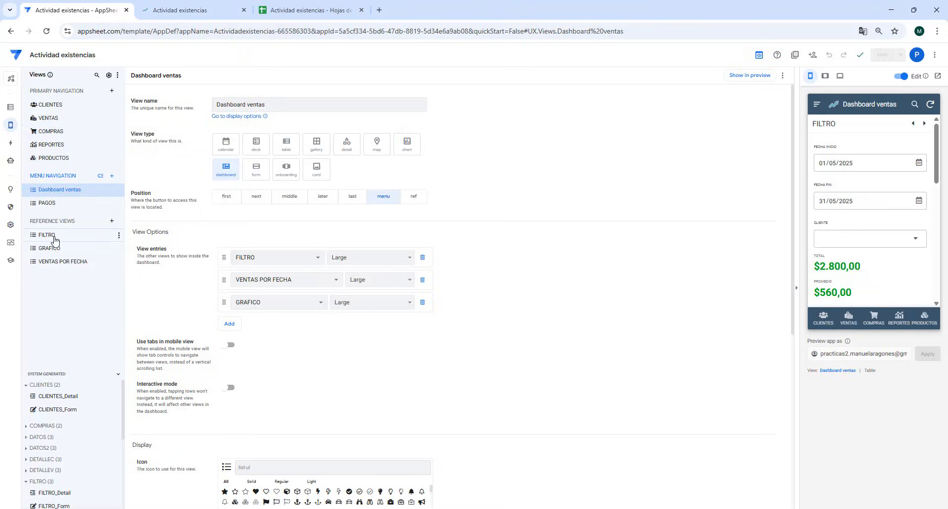
pyautogui.click(55, 241)
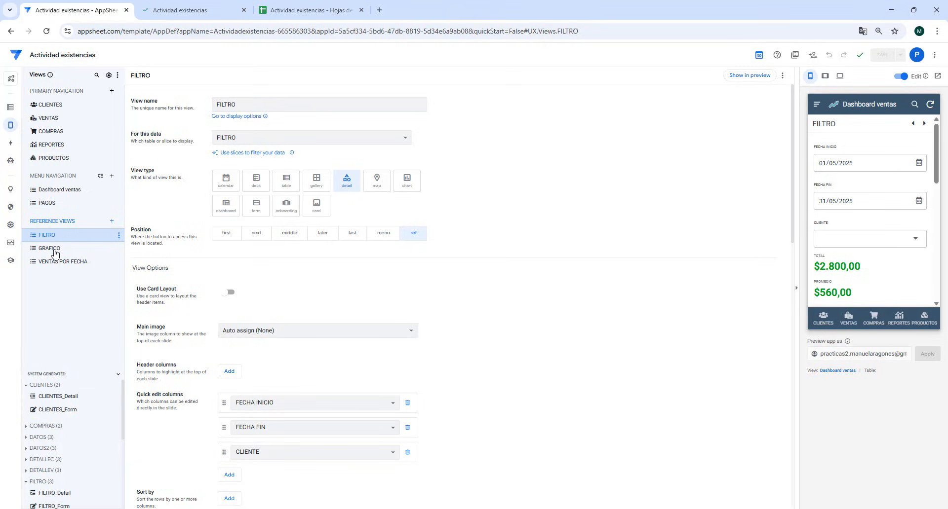
pyautogui.click(51, 251)
pyautogui.scroll(-3, 460, 323)
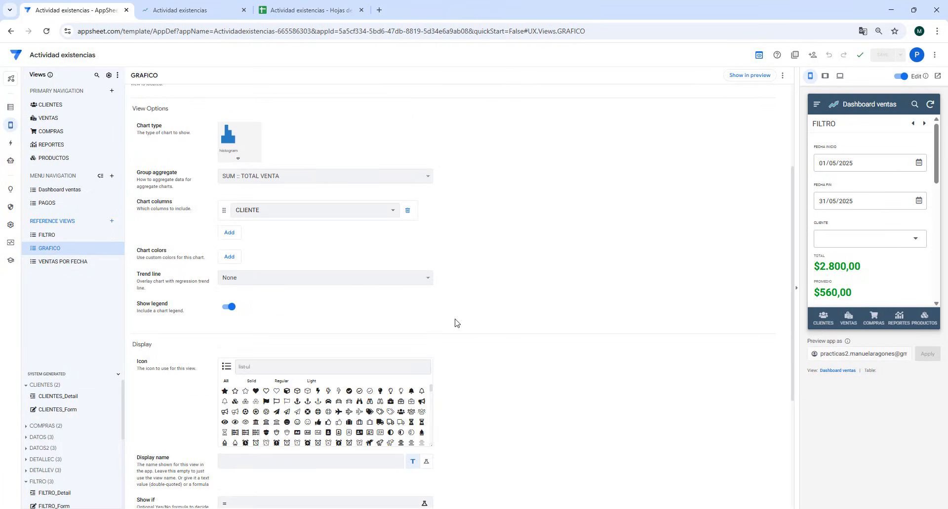
pyautogui.click(229, 257)
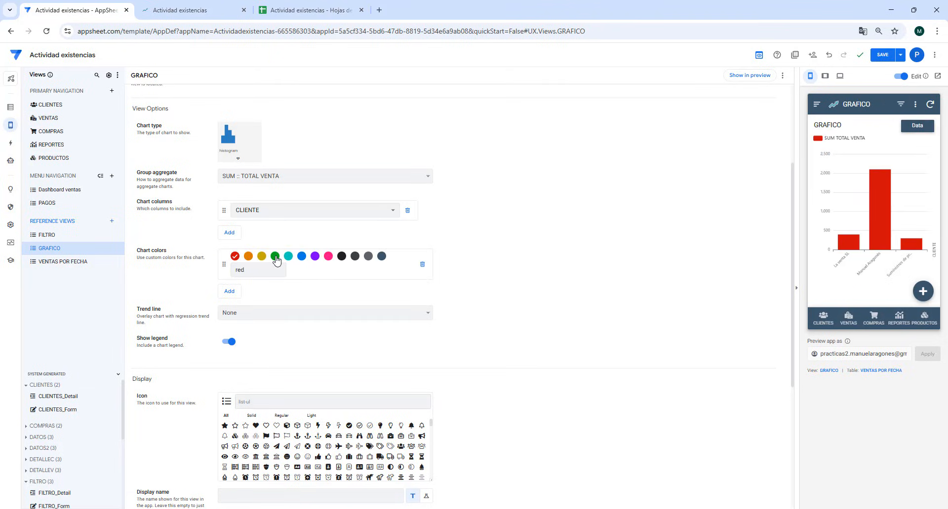
pyautogui.click(275, 256)
pyautogui.click(882, 55)
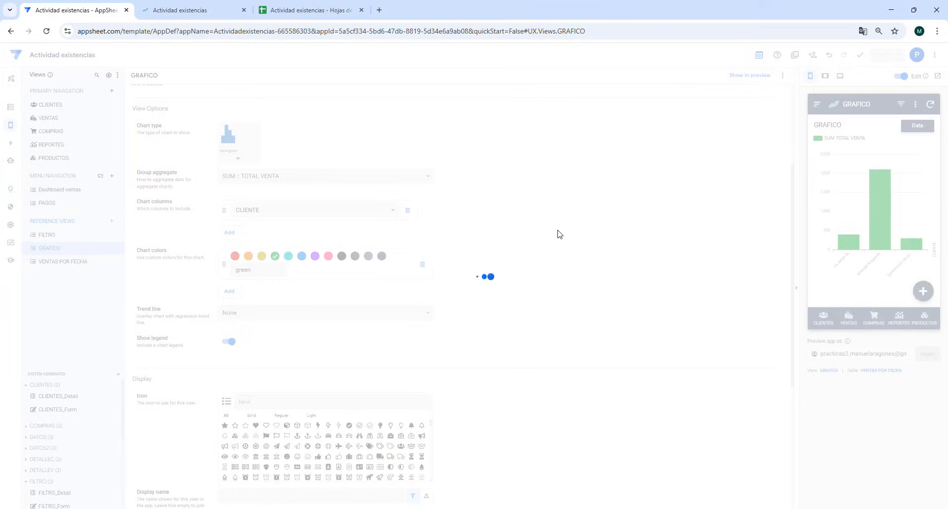
pyautogui.click(189, 12)
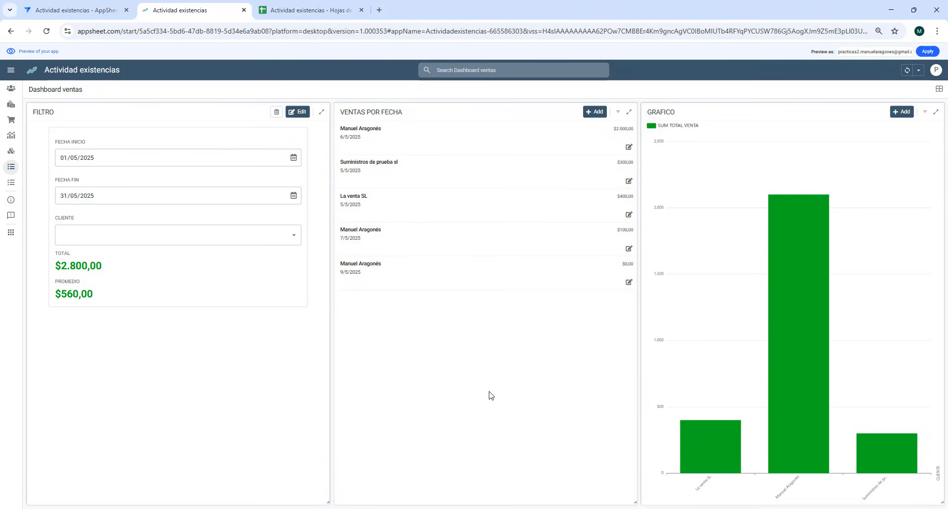
# - Duplicate the GRAFICO view in the editor and name the copy GRAFICO CIRCULAR
pyautogui.click(69, 11)
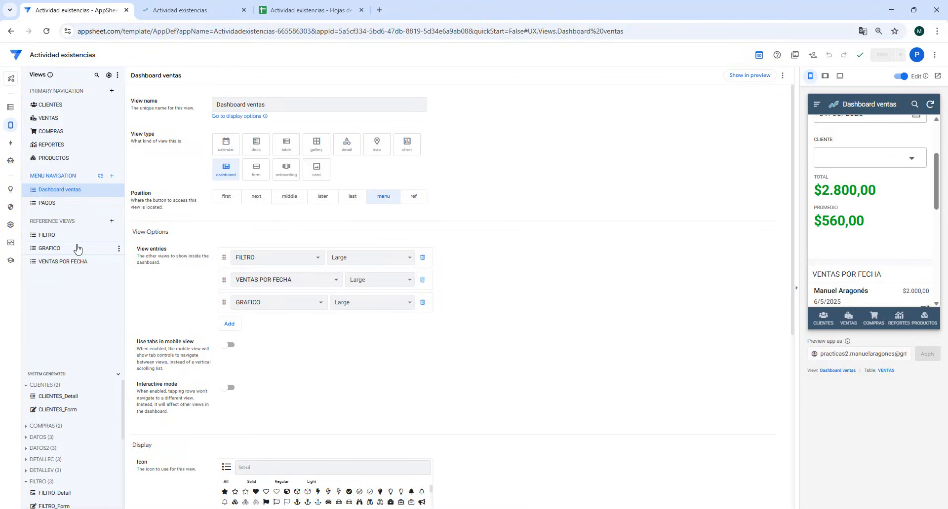
pyautogui.click(77, 248)
pyautogui.click(119, 249)
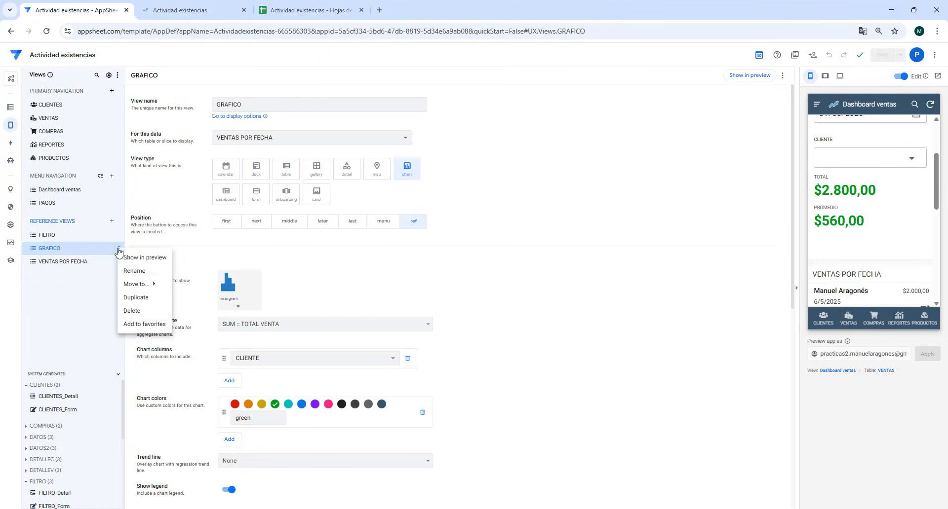
pyautogui.click(146, 298)
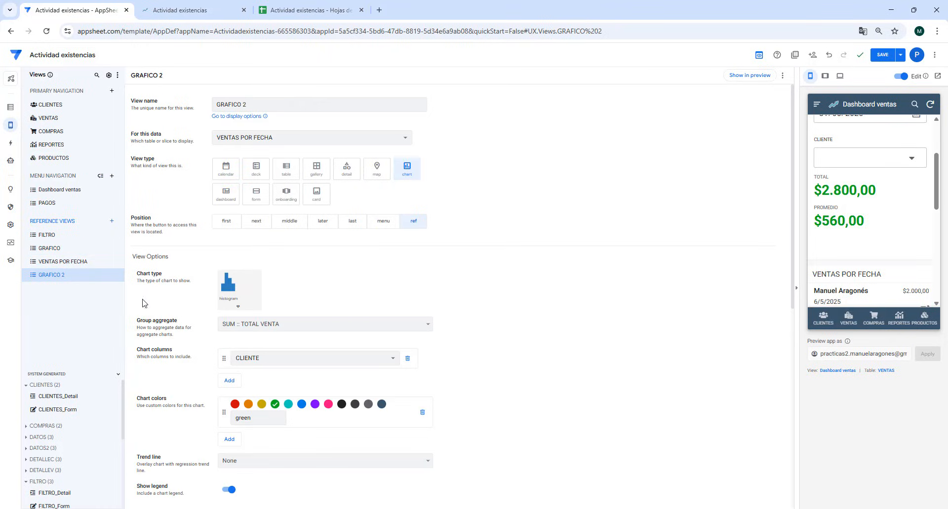
pyautogui.click(293, 98)
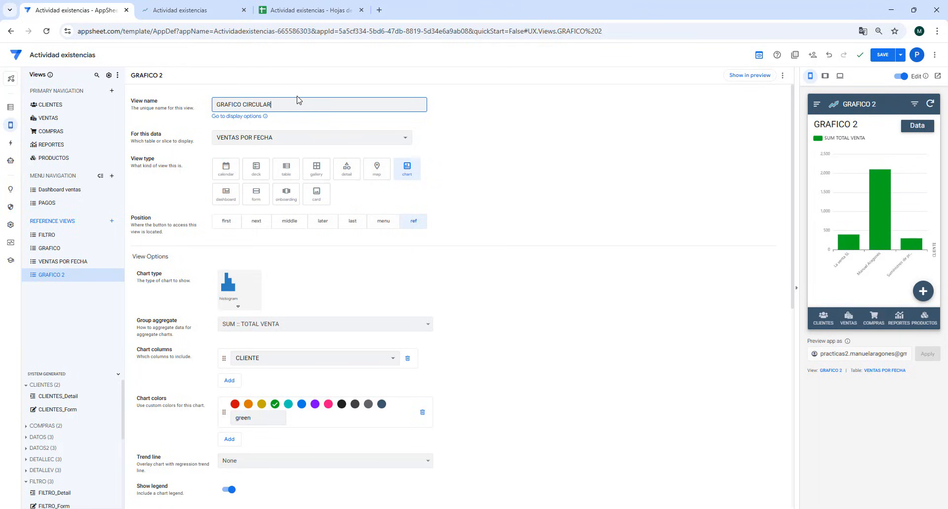
# - Set GRAFICO CIRCULAR's chart type to aggregate piechart, keep CLIENTE and SUM :: TOTAL VENTA, and inspect the slice values in the preview
pyautogui.click(233, 289)
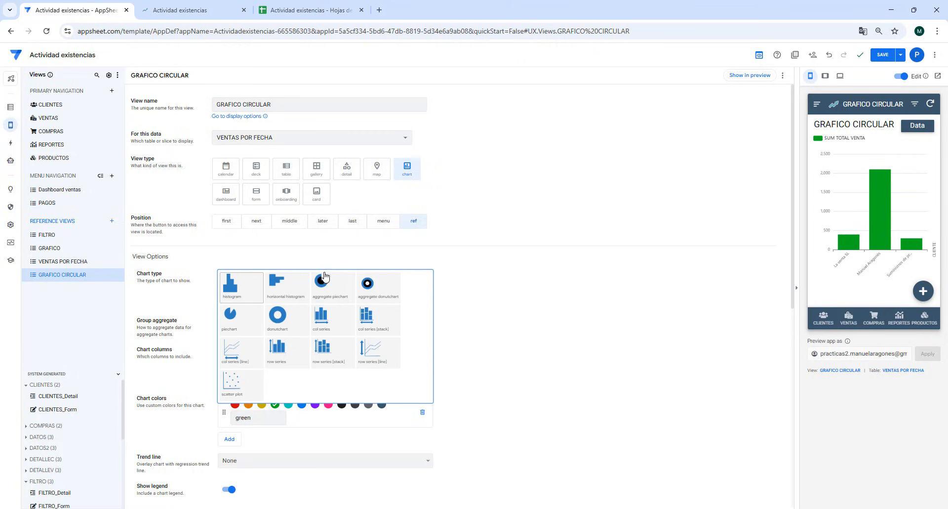
pyautogui.click(332, 292)
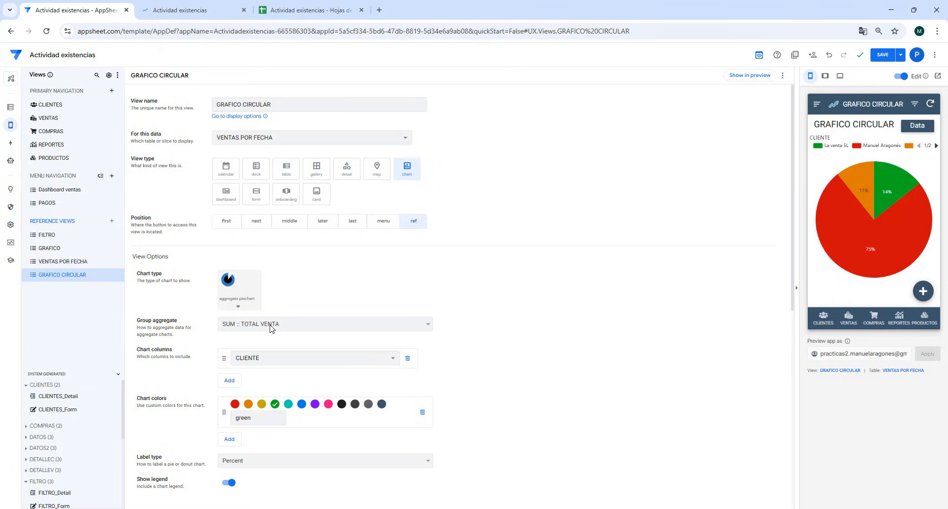
pyautogui.click(266, 359)
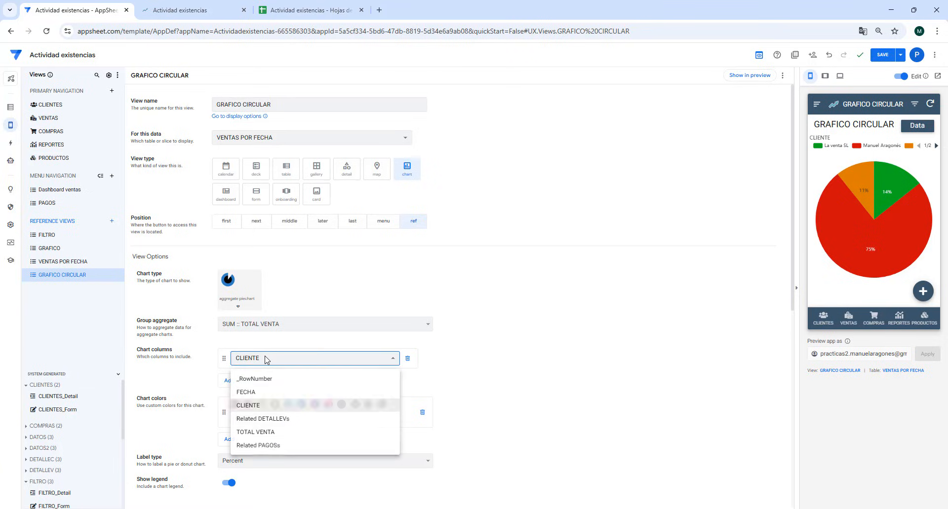
pyautogui.click(266, 359)
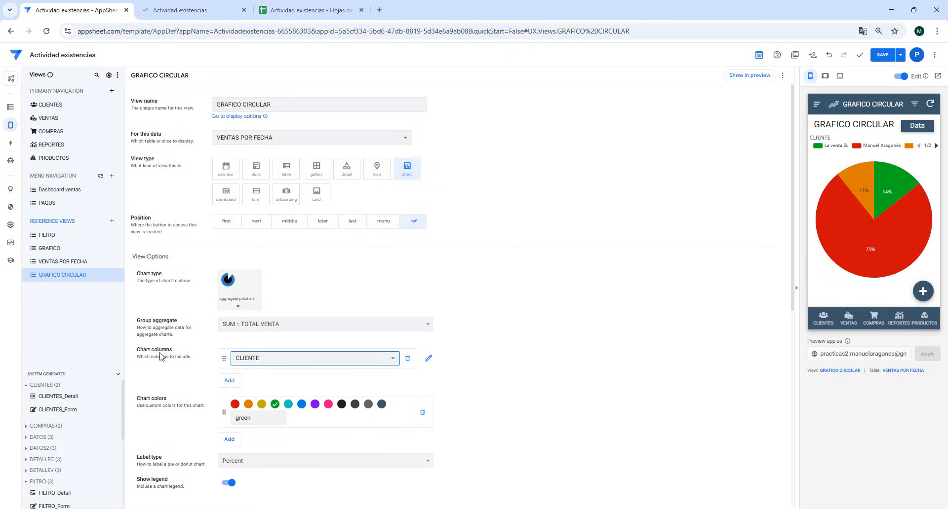
pyautogui.click(256, 327)
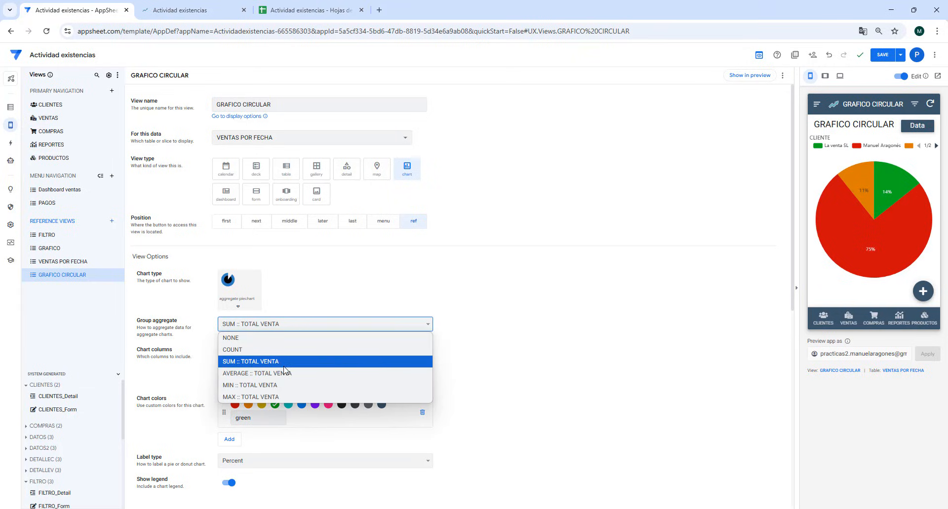
pyautogui.click(262, 363)
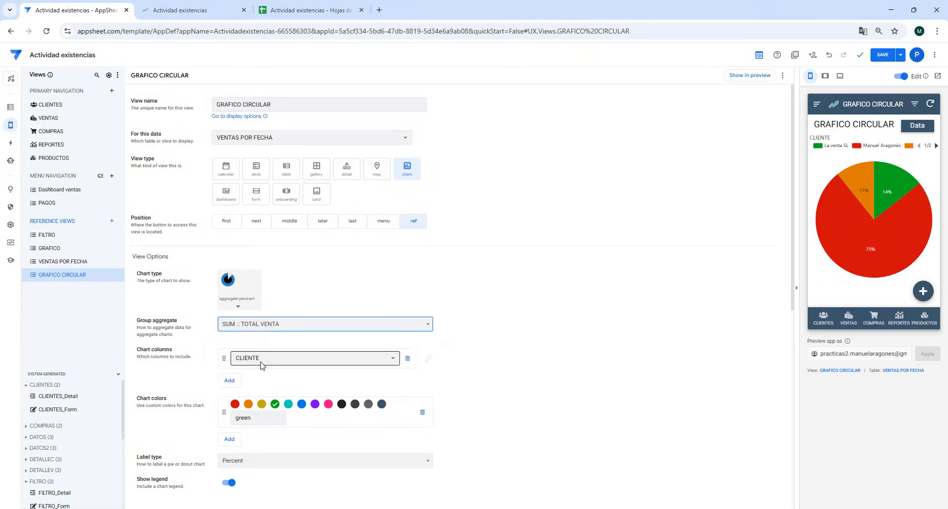
pyautogui.moveTo(896, 254)
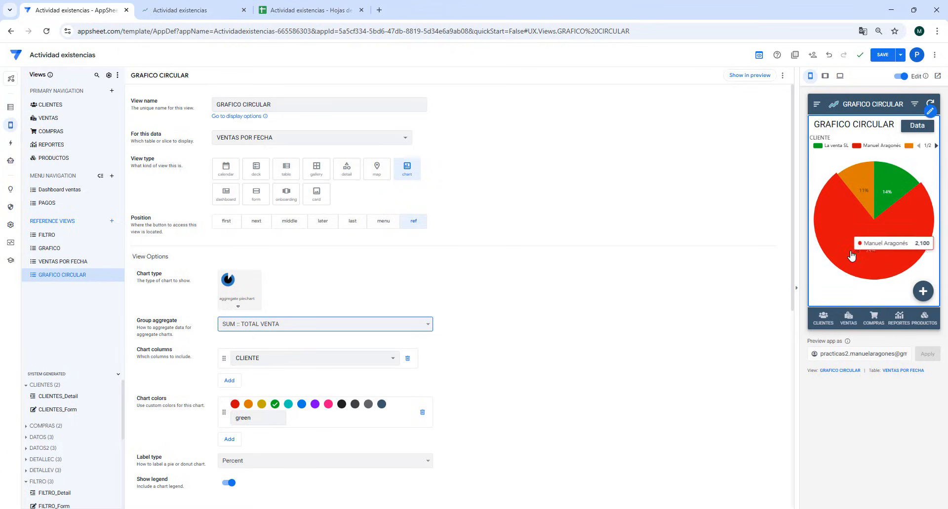
pyautogui.moveTo(853, 238)
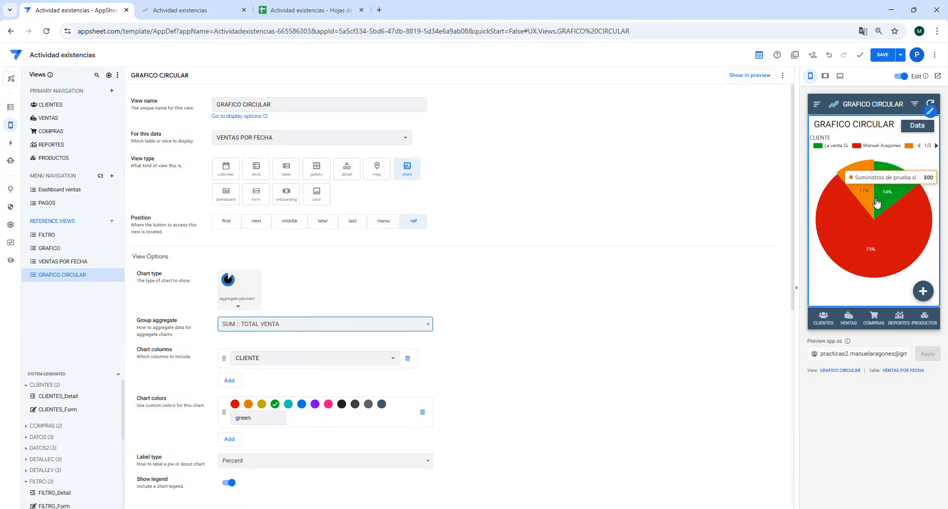
# - In the app preview, change the product's CANTIDAD in the 6/5/2025 sale to 10 and save the sale
pyautogui.moveTo(869, 202)
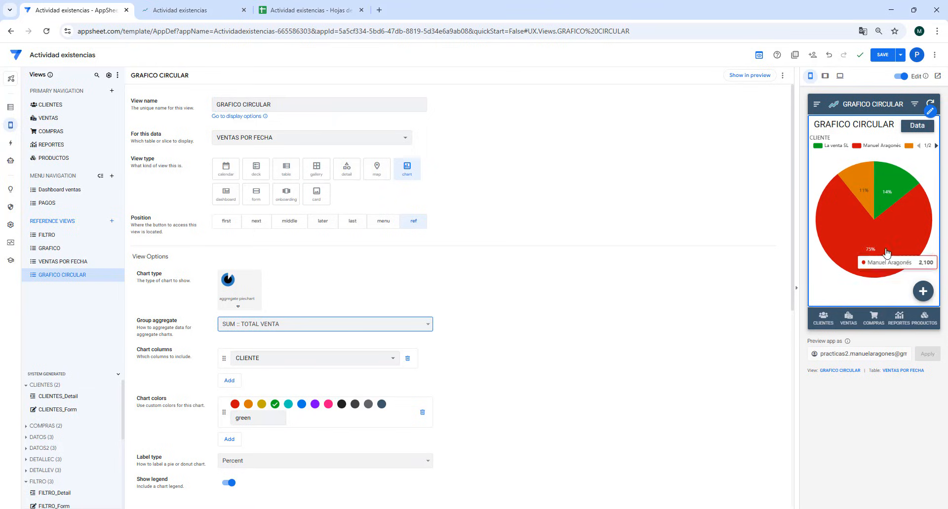
pyautogui.click(851, 319)
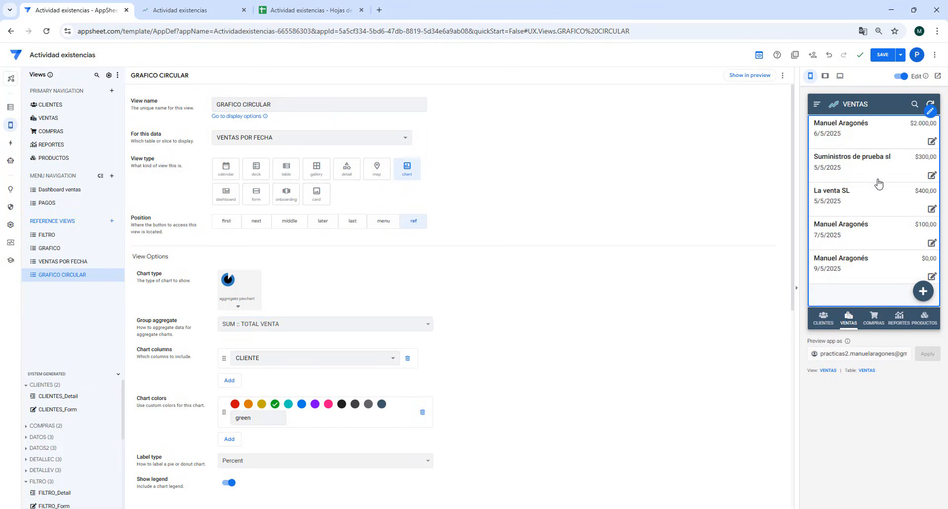
pyautogui.click(932, 143)
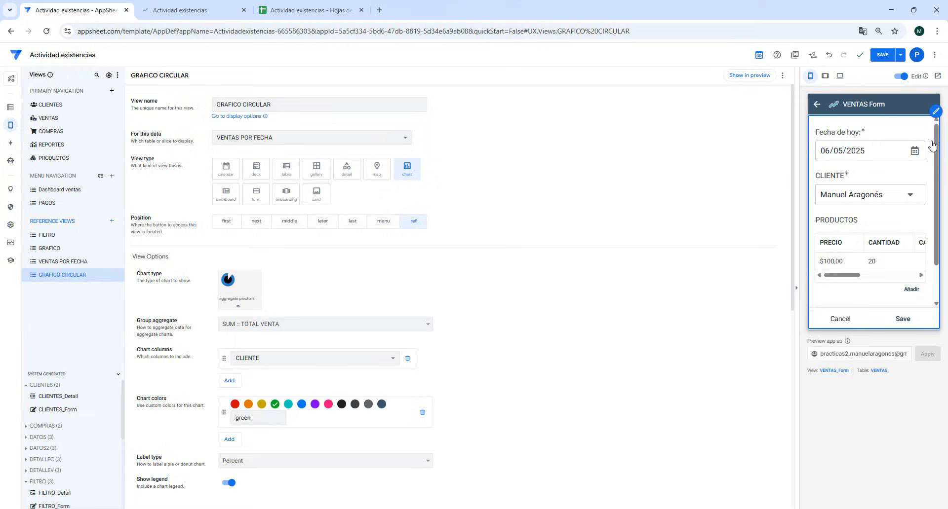
pyautogui.click(881, 265)
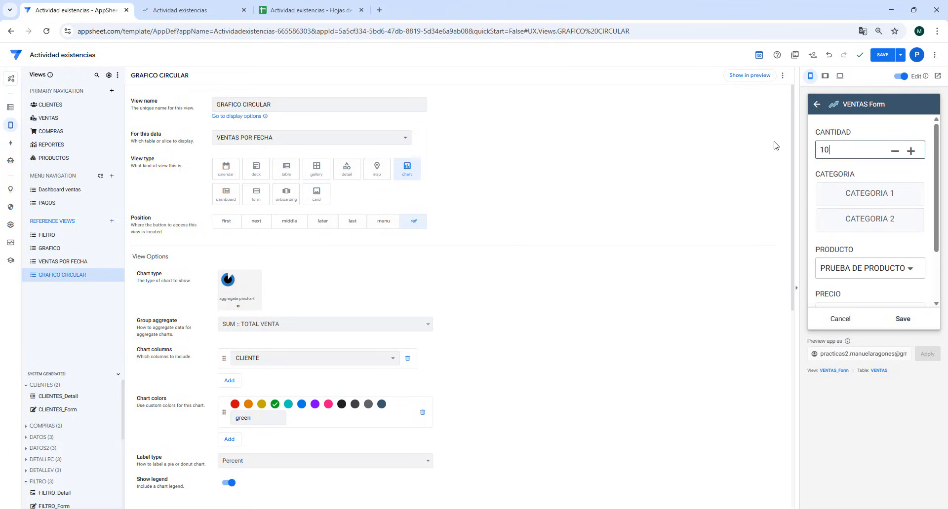
pyautogui.click(903, 319)
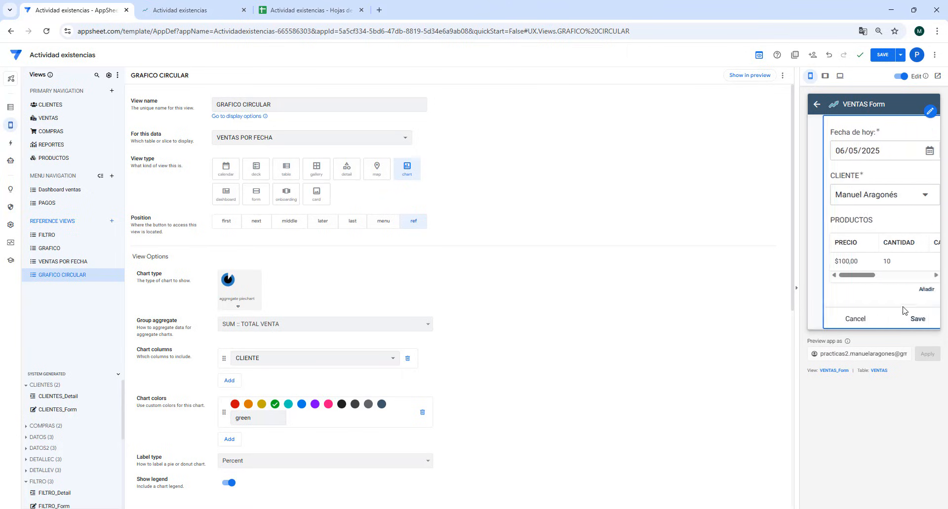
pyautogui.click(904, 321)
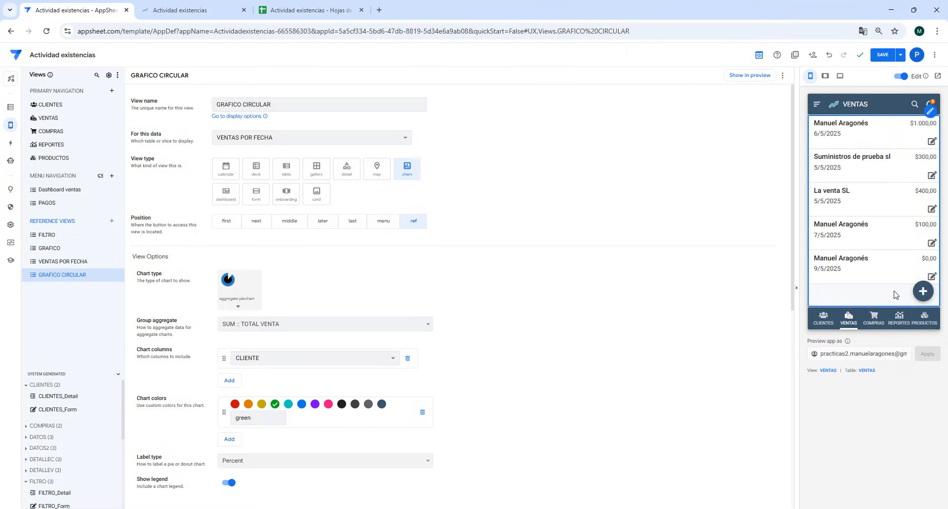
# - Check the total in Dashboard ventas in the preview, and inspect the slice values of GRAFICO CIRCULAR again
pyautogui.click(817, 104)
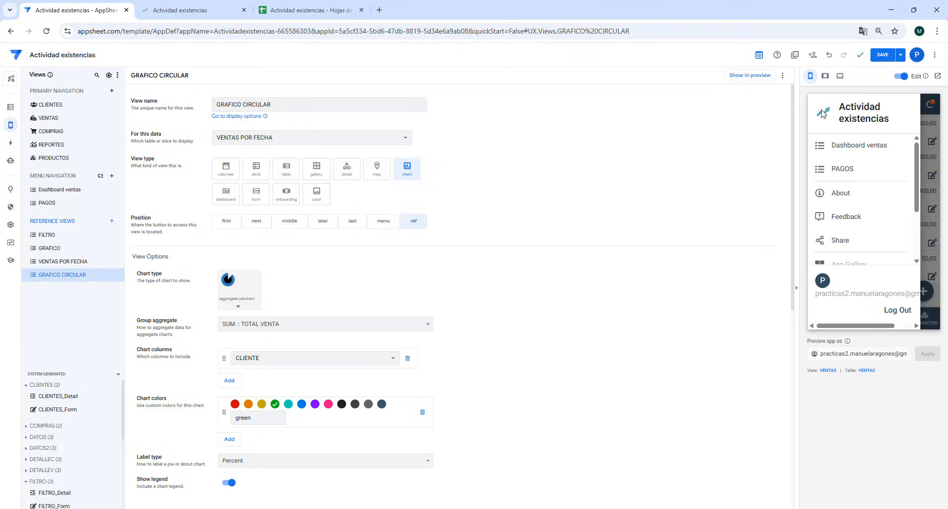
pyautogui.click(843, 149)
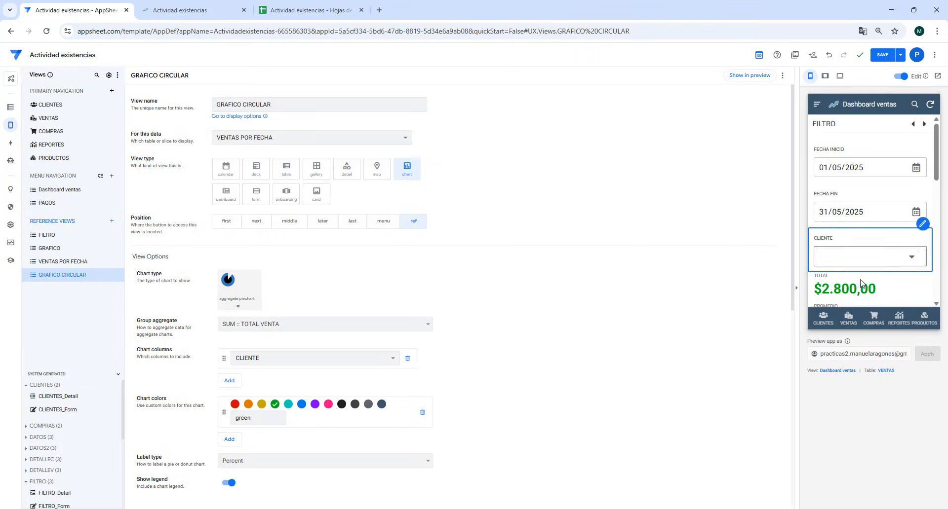
pyautogui.click(817, 104)
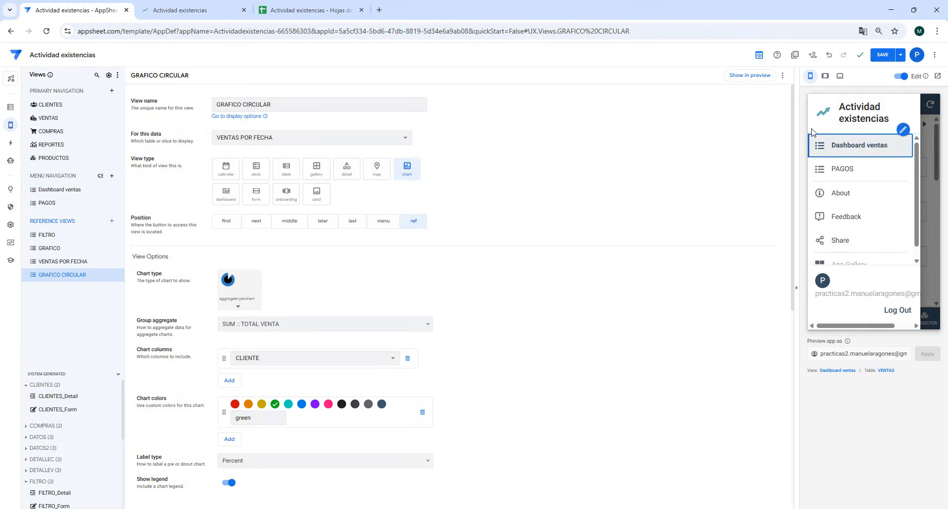
pyautogui.click(739, 81)
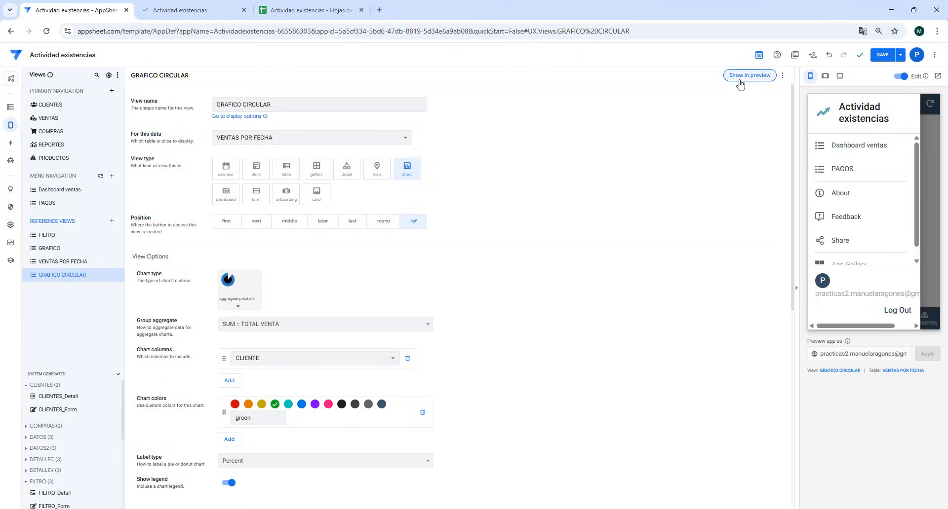
pyautogui.click(936, 170)
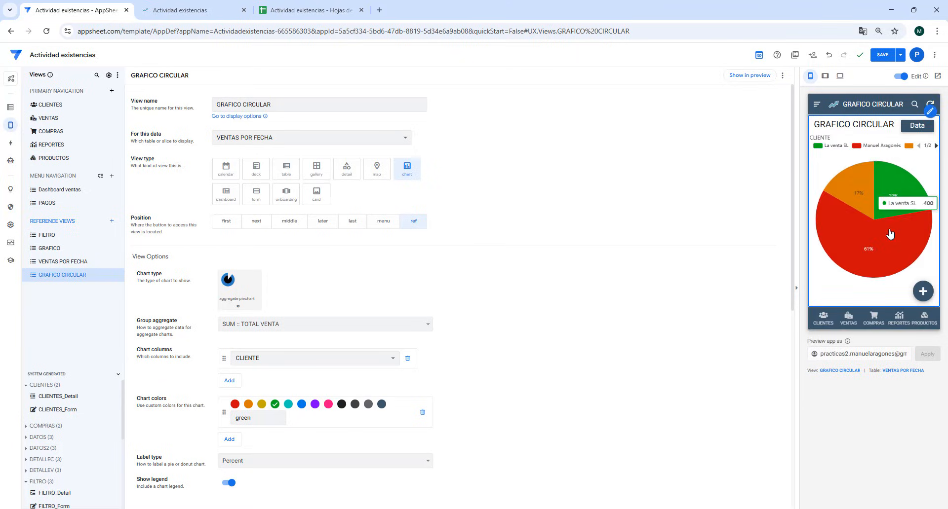
pyautogui.moveTo(887, 225)
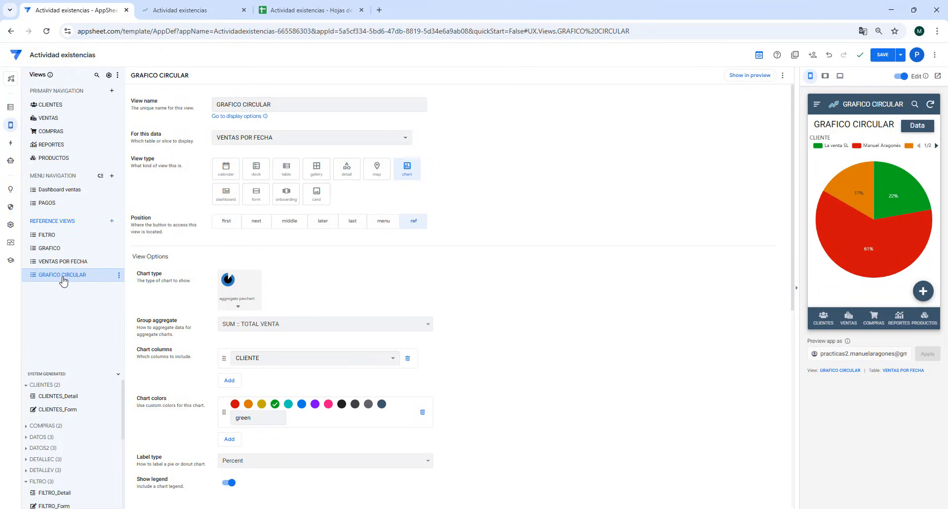
# - Add GRAFICO CIRCULAR as a new view entry in the Dashboard ventas view
pyautogui.click(63, 194)
pyautogui.click(233, 327)
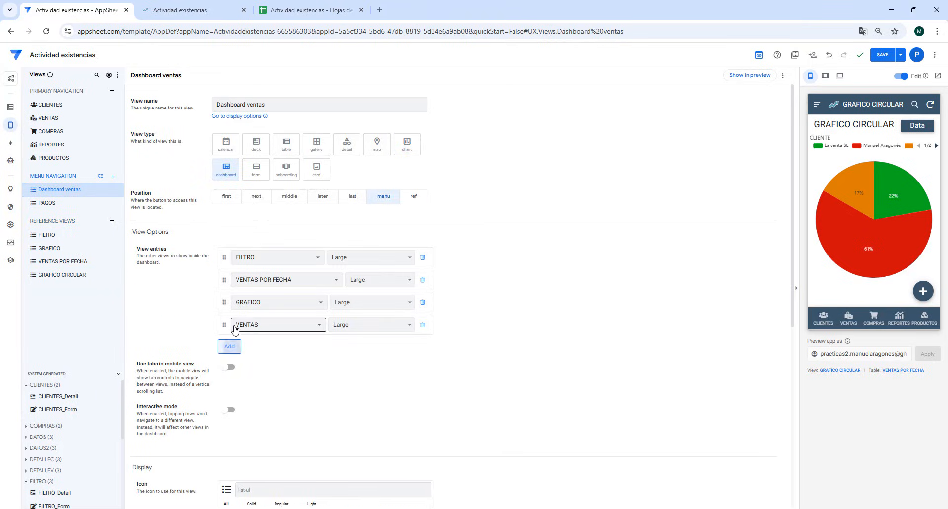
pyautogui.click(265, 327)
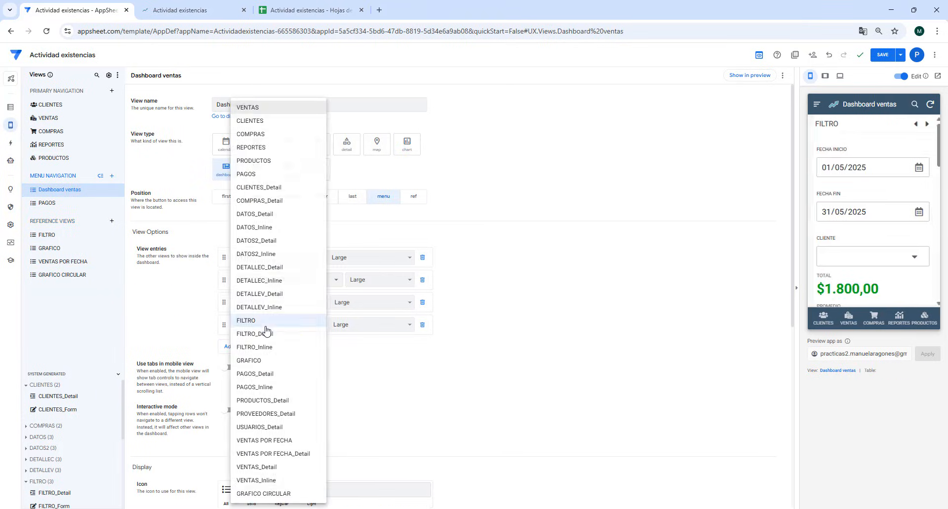
pyautogui.click(263, 495)
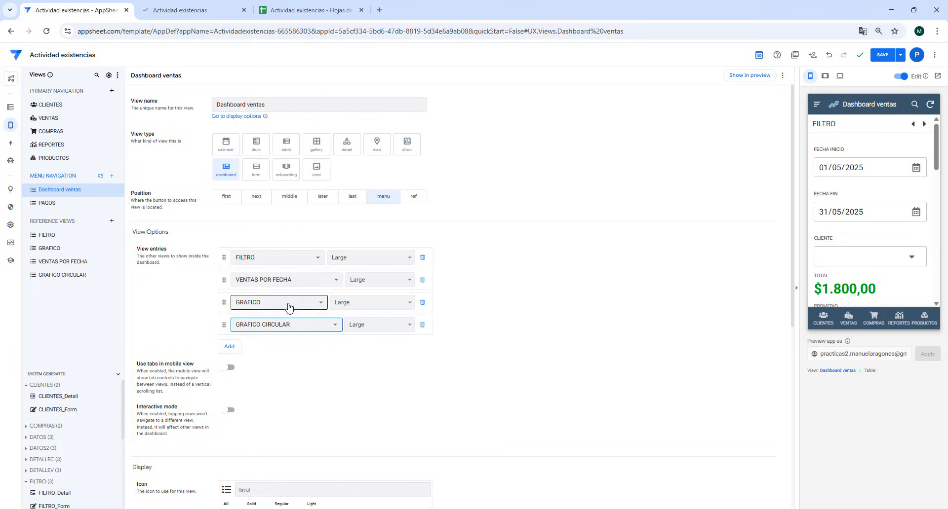
# - Set the size of the GRAFICO CIRCULAR and GRAFICO entries in Dashboard ventas to Small
pyautogui.click(364, 325)
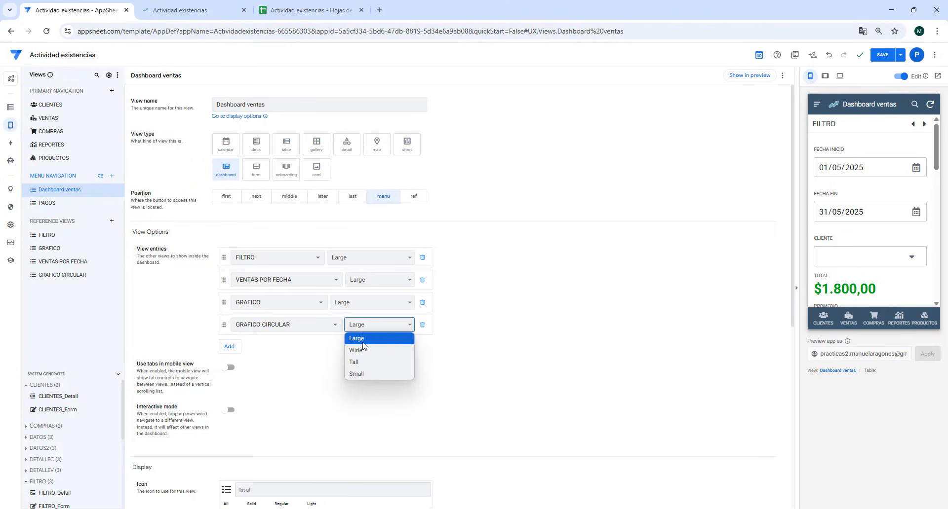
pyautogui.click(363, 374)
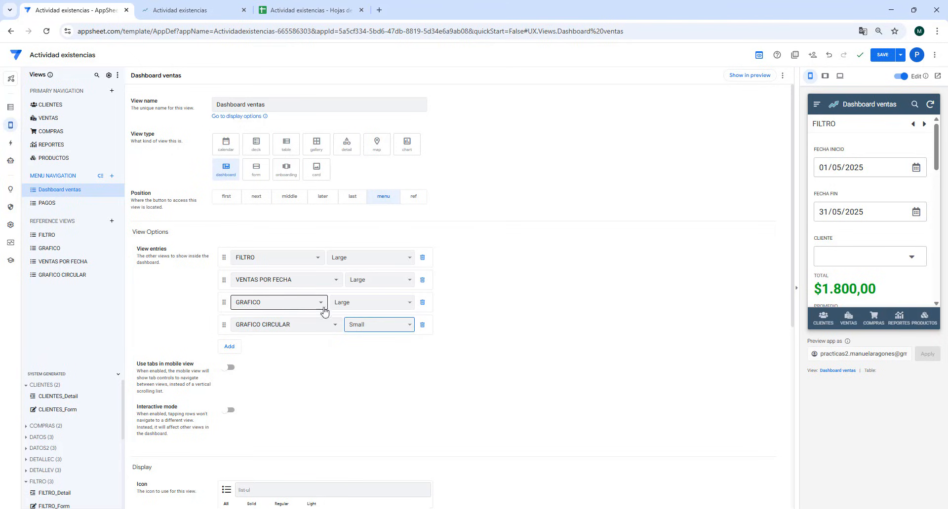
pyautogui.click(362, 307)
pyautogui.click(351, 351)
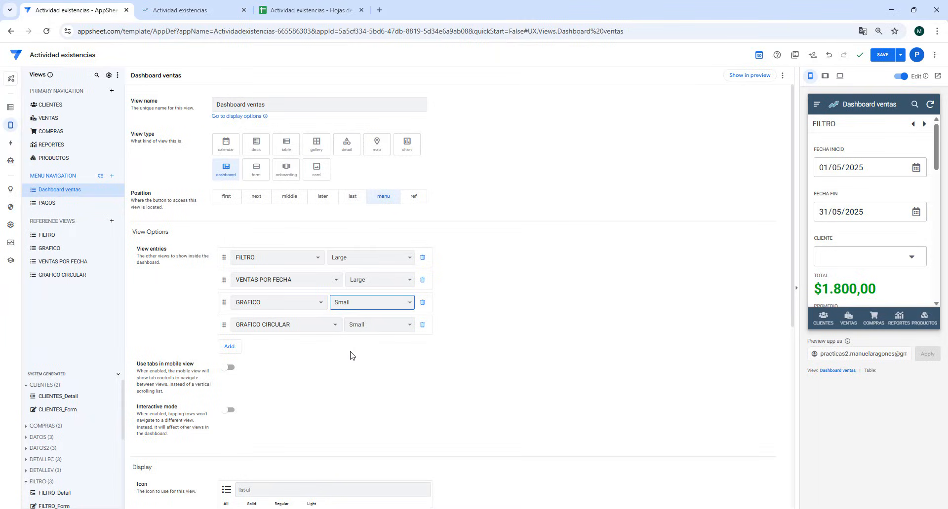
# - Save the app and bring up the updated Dashboard ventas in the running app
pyautogui.click(882, 55)
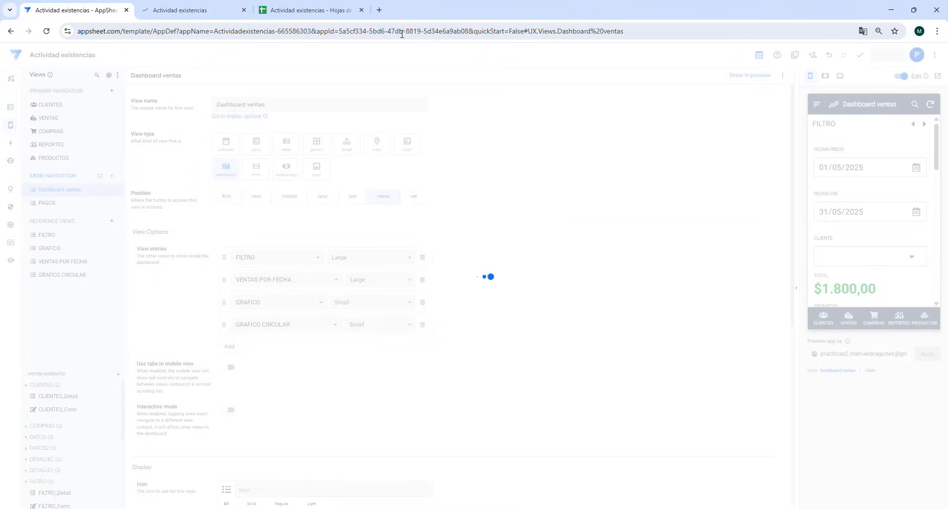
pyautogui.click(191, 11)
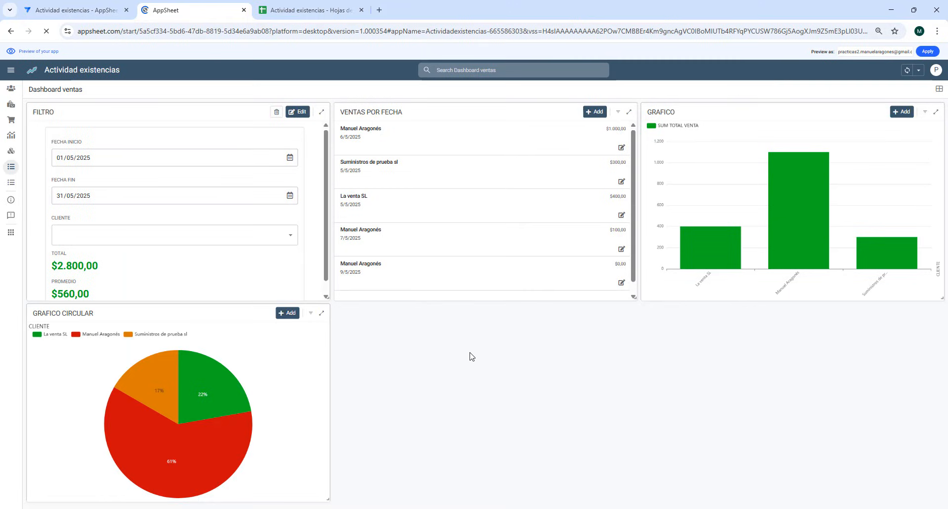